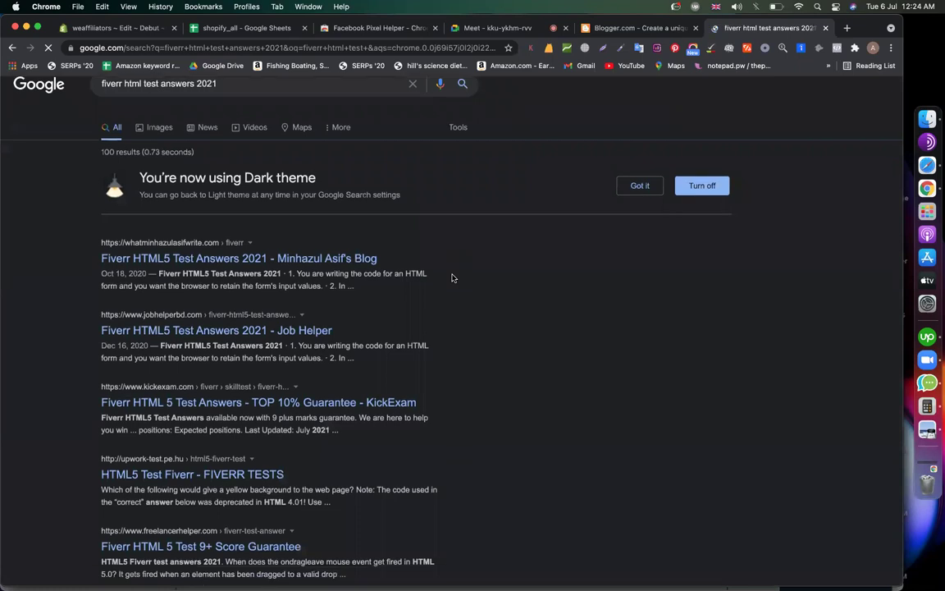
# Scroll through the Google results for 'fiverr html test answers 2021', then return to the Blogger tab
pyautogui.scroll(-3, 501, 305)
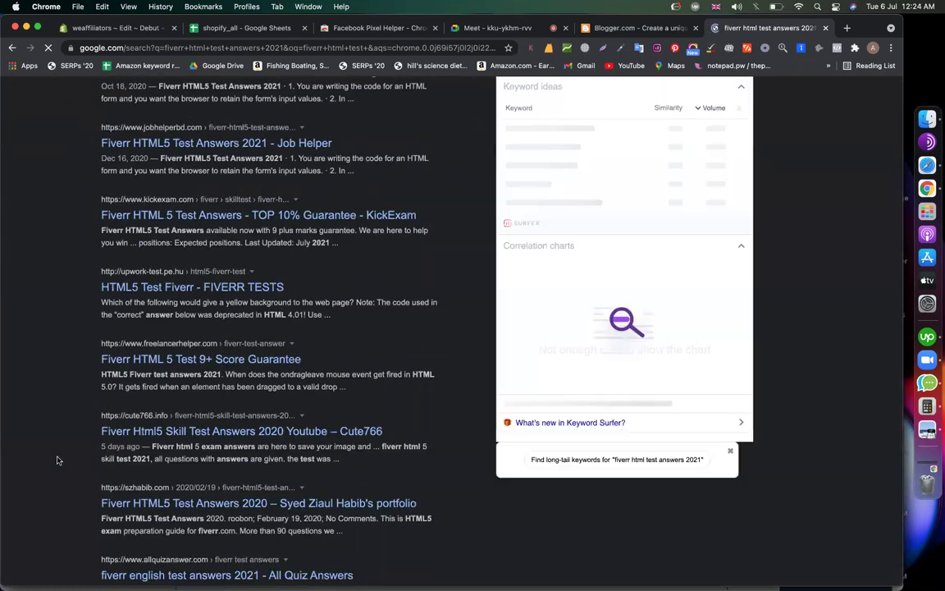
pyautogui.scroll(-1, 57, 461)
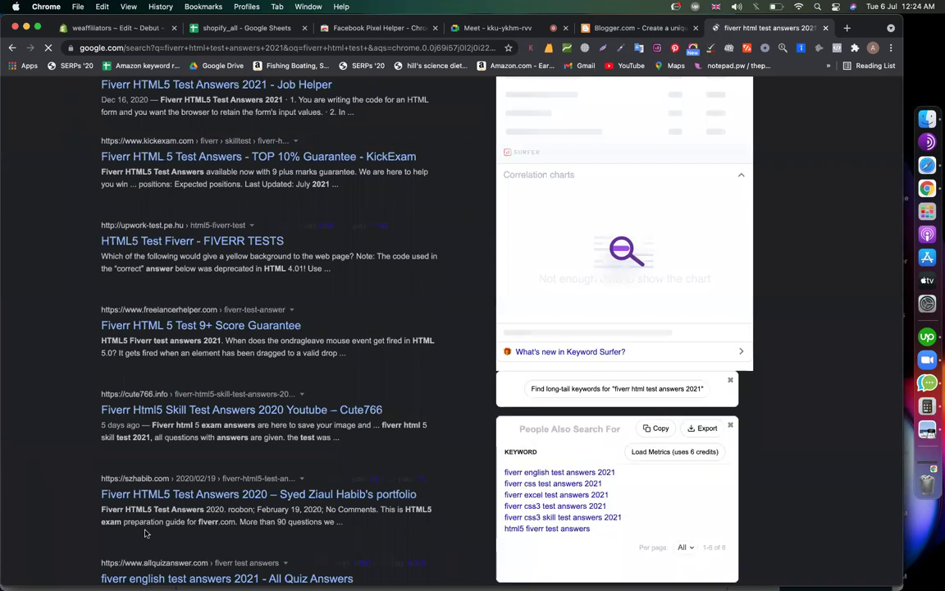
pyautogui.scroll(-4, 57, 460)
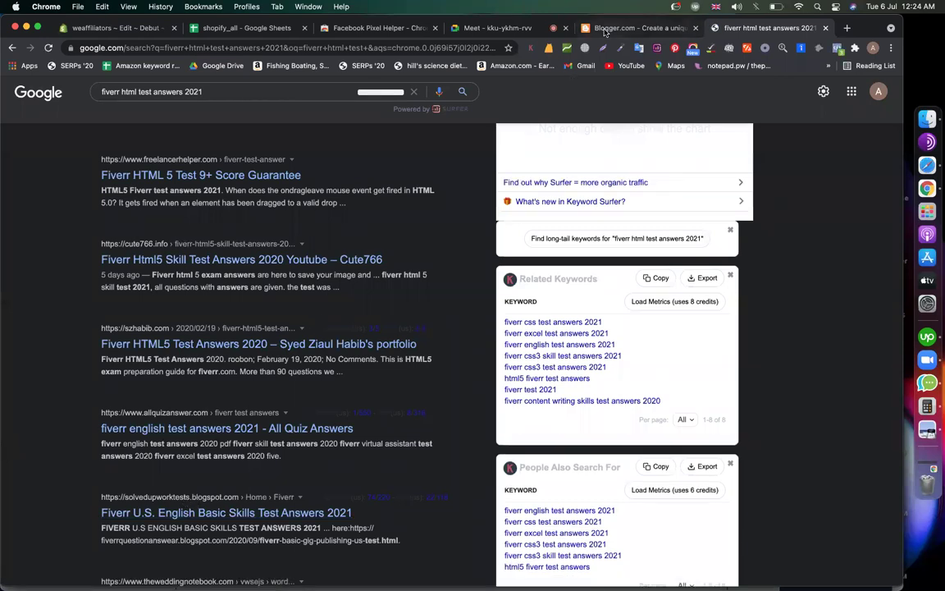
pyautogui.click(605, 29)
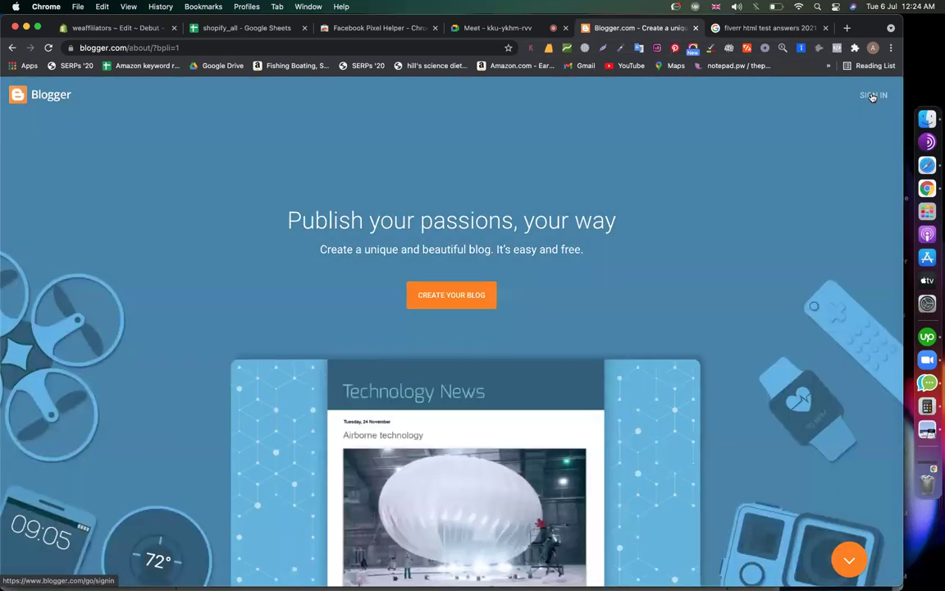
# Sign in to Blogger with the Google account using Chrome's saved password
pyautogui.click(872, 96)
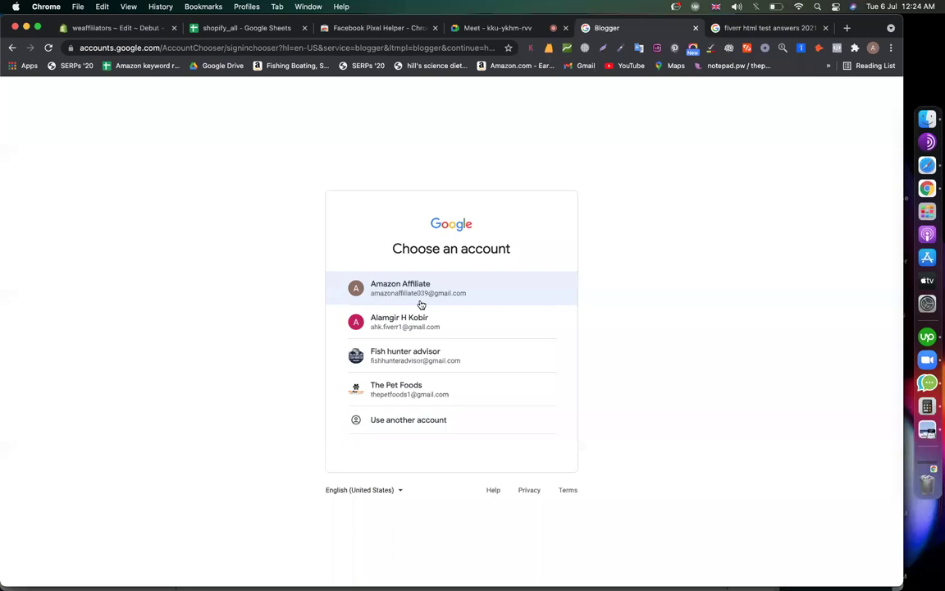
pyautogui.click(454, 291)
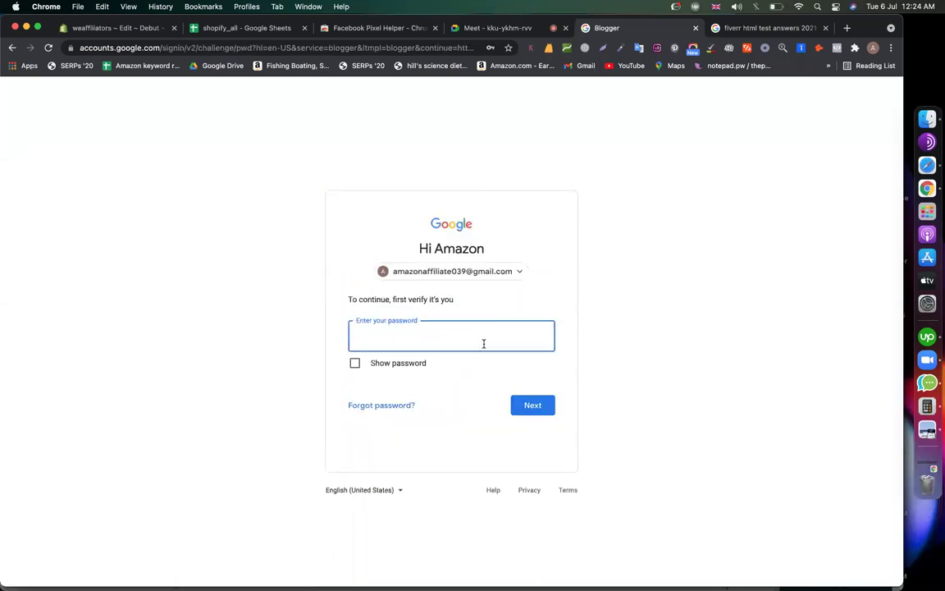
pyautogui.click(483, 343)
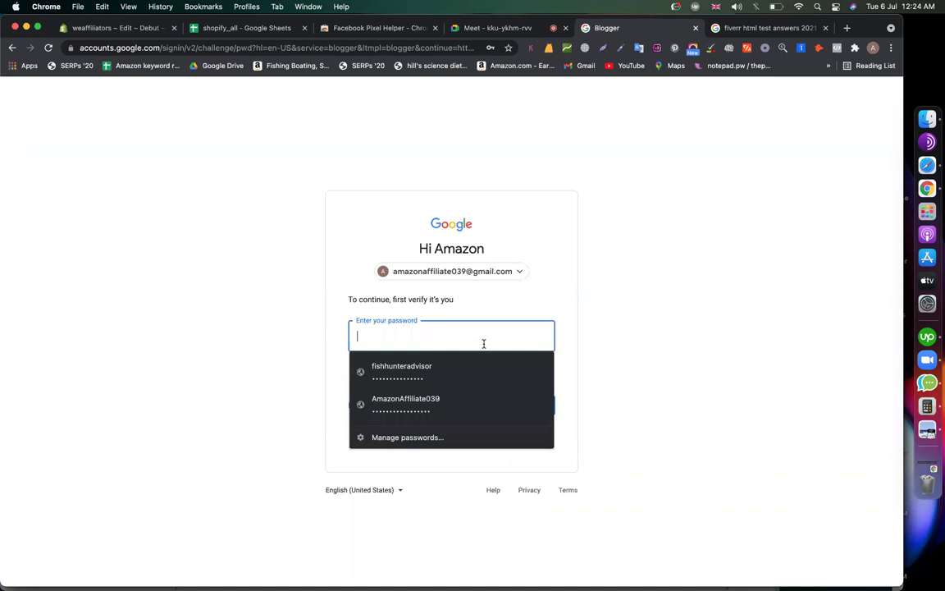
pyautogui.click(462, 400)
pyautogui.click(534, 399)
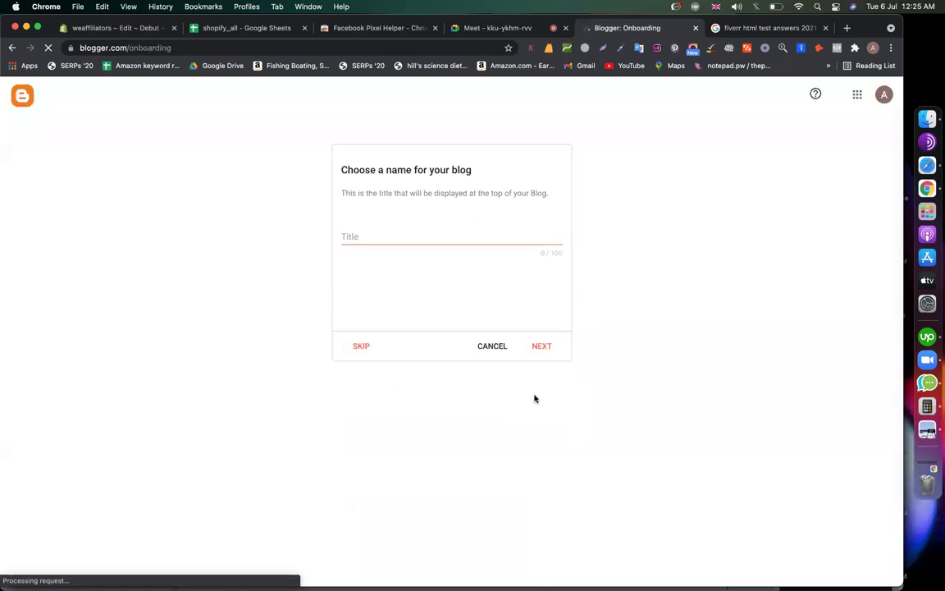
# Enter 'WordPress & eCommerce Expert' as the new blog's title and continue
pyautogui.click(379, 235)
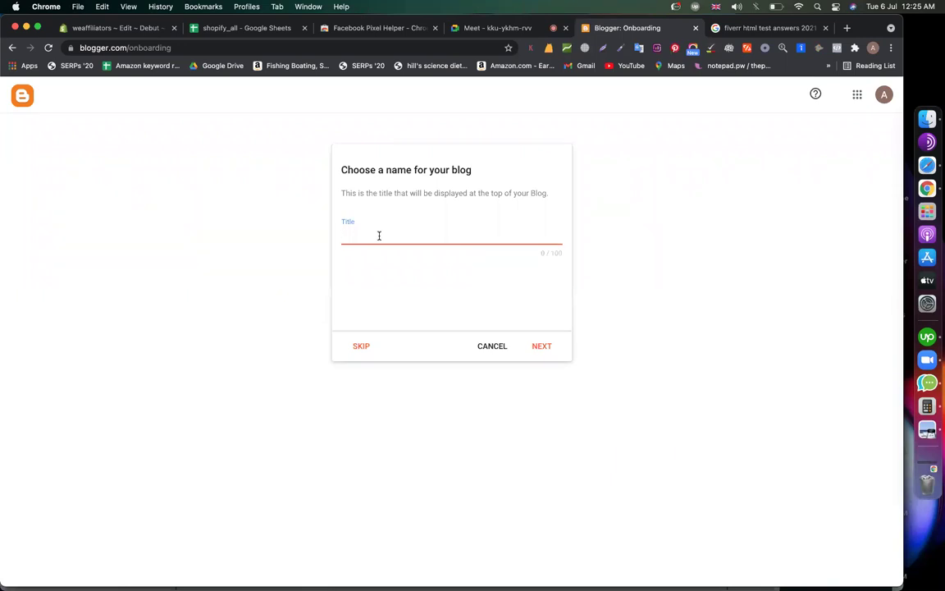
pyautogui.write('WordPress & eCommerce Expert')
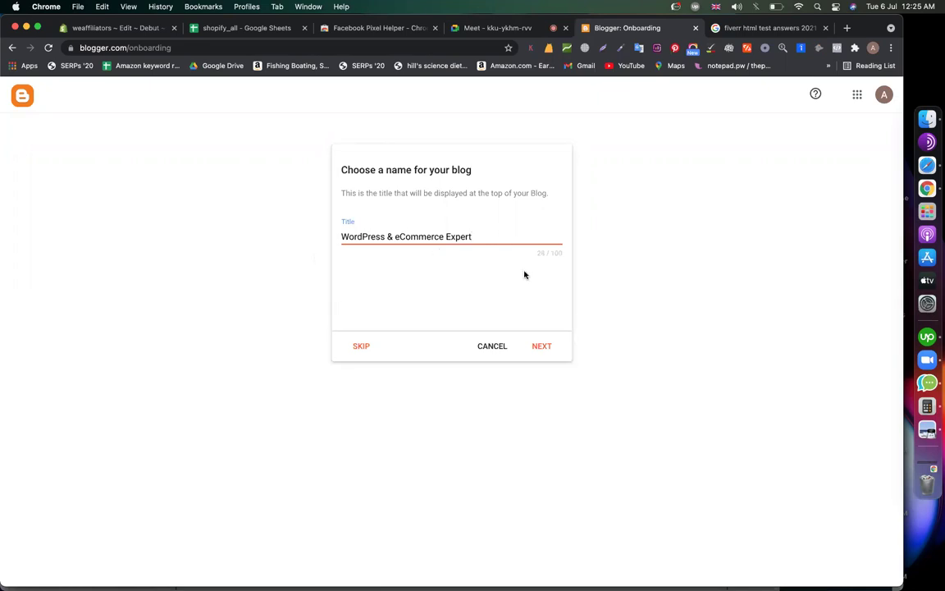
pyautogui.press('super+a')
pyautogui.press('super+c')
pyautogui.click(548, 344)
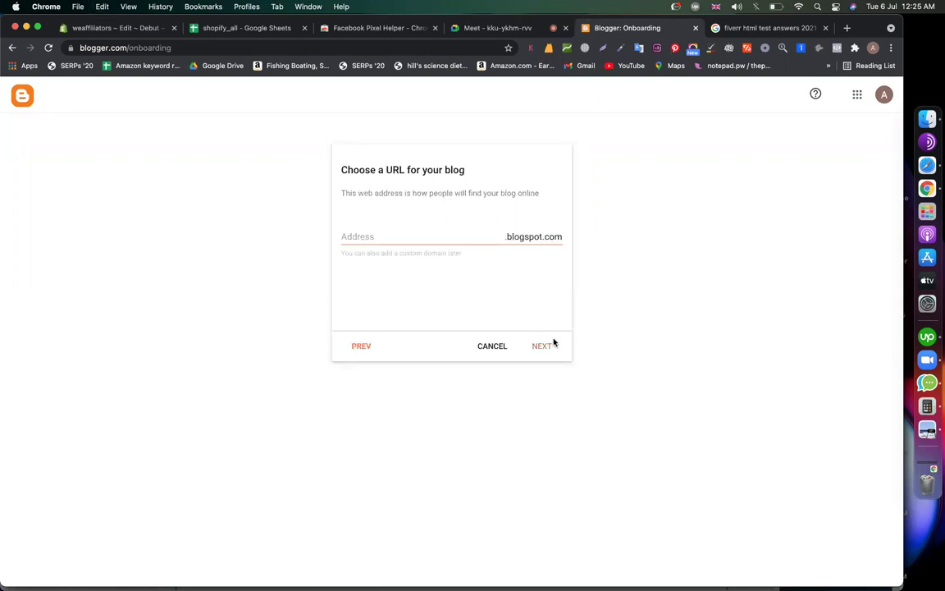
# Type 'wordpress and ecommerce' as the blog address, replacing the spaces with hyphens
pyautogui.click(397, 238)
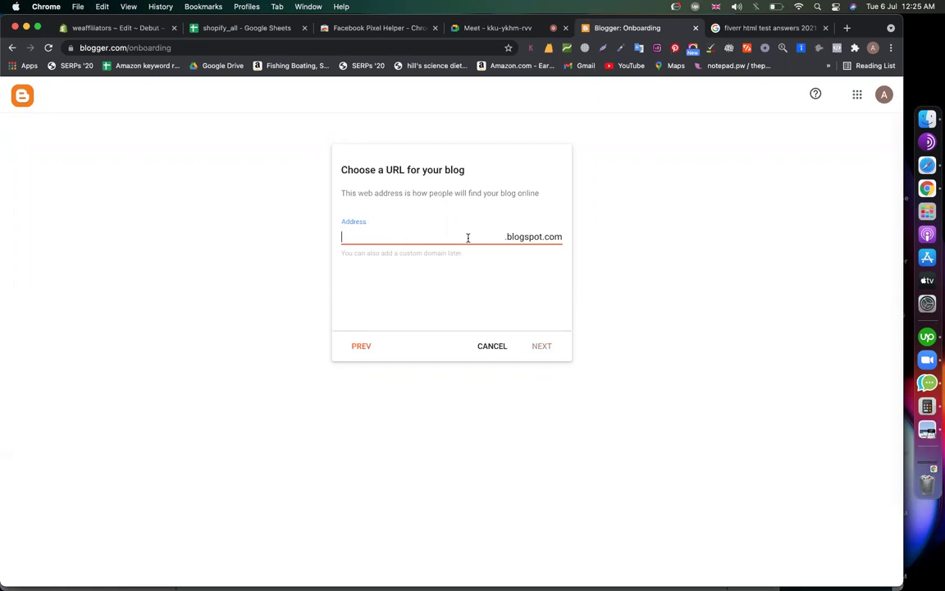
pyautogui.write('wordpress')
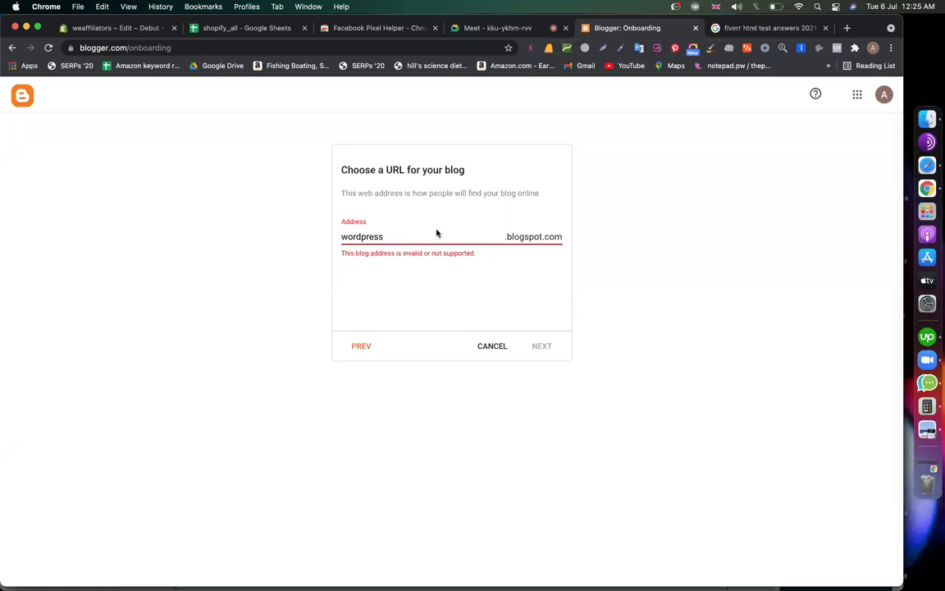
pyautogui.write(' a')
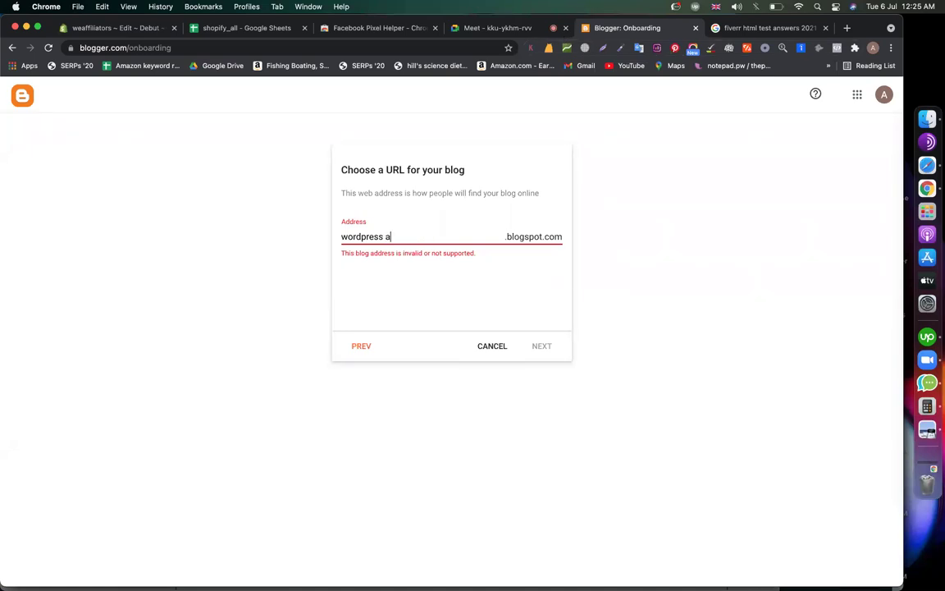
pyautogui.write('nd ecommerce')
pyautogui.click(400, 237)
pyautogui.press('BackSpace')
pyautogui.click(384, 237)
pyautogui.press('BackSpace')
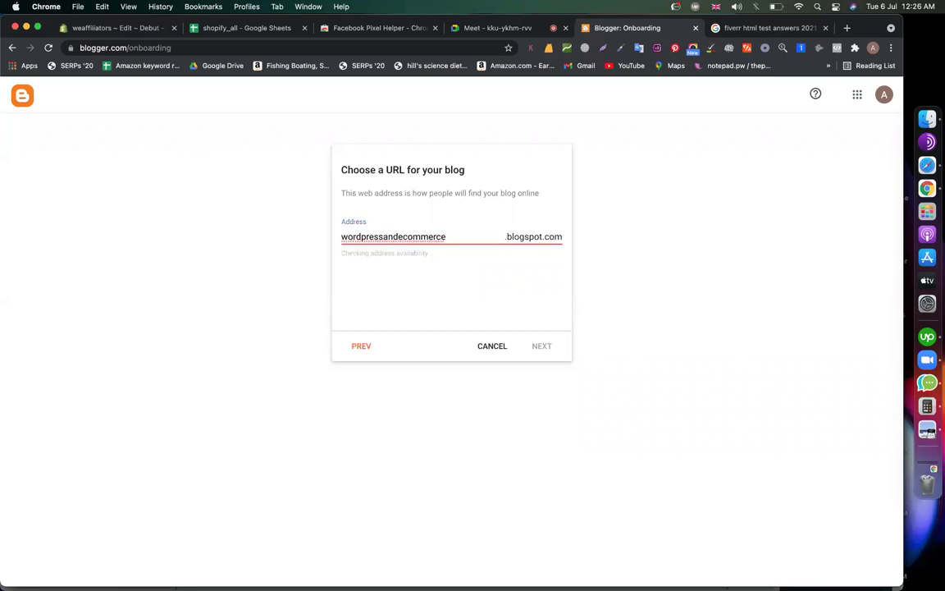
pyautogui.write('-')
pyautogui.press('Right')
pyautogui.press('Right')
pyautogui.press('Right')
pyautogui.write('-')
# Revise the address to wordpress-woocommerce-websitedesign and continue once it is available
pyautogui.doubleClick(392, 237)
pyautogui.press('BackSpace')
pyautogui.press('Delete')
pyautogui.press('BackSpace')
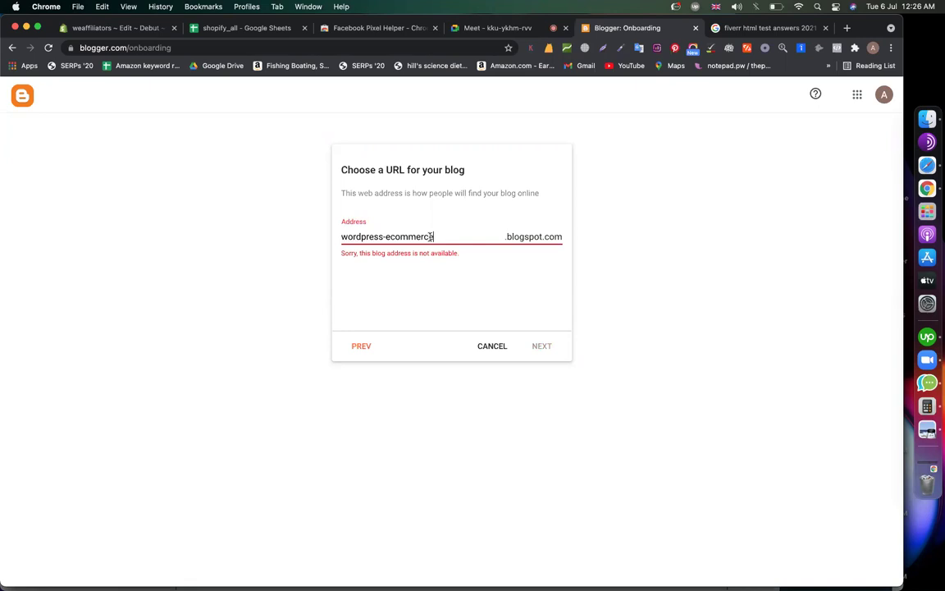
pyautogui.doubleClick(432, 236)
pyautogui.write('e')
pyautogui.press('BackSpace')
pyautogui.write('woocommerce-website')
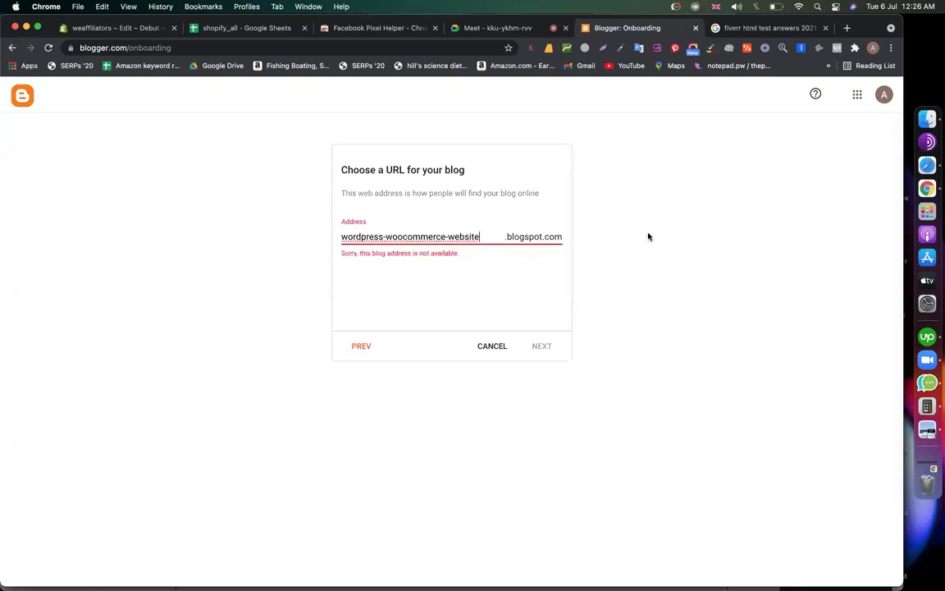
pyautogui.write('design')
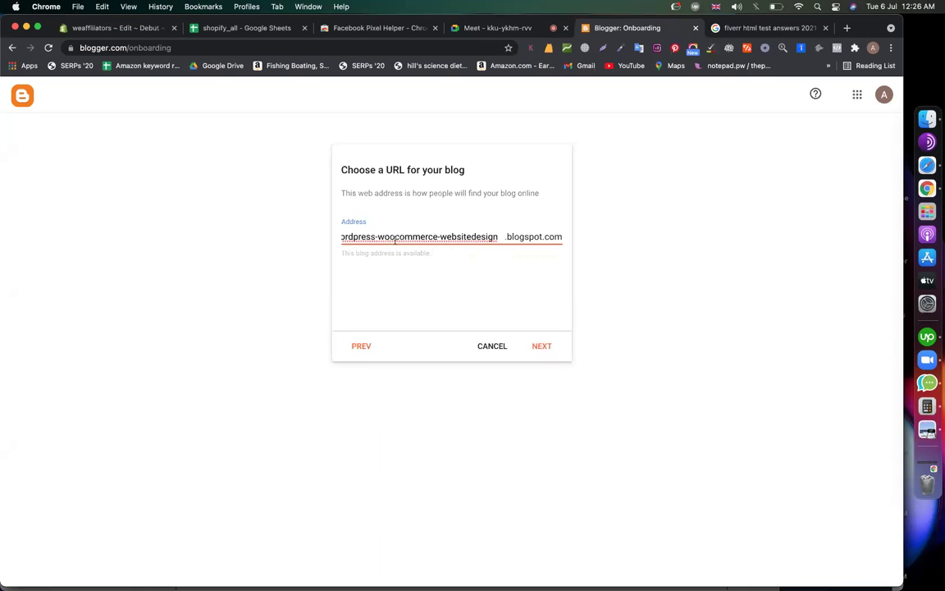
pyautogui.click(544, 348)
# Set the display name to 'WordPress & eCommerce Expert' and finish creating the blog
pyautogui.click(394, 233)
pyautogui.press('super+v')
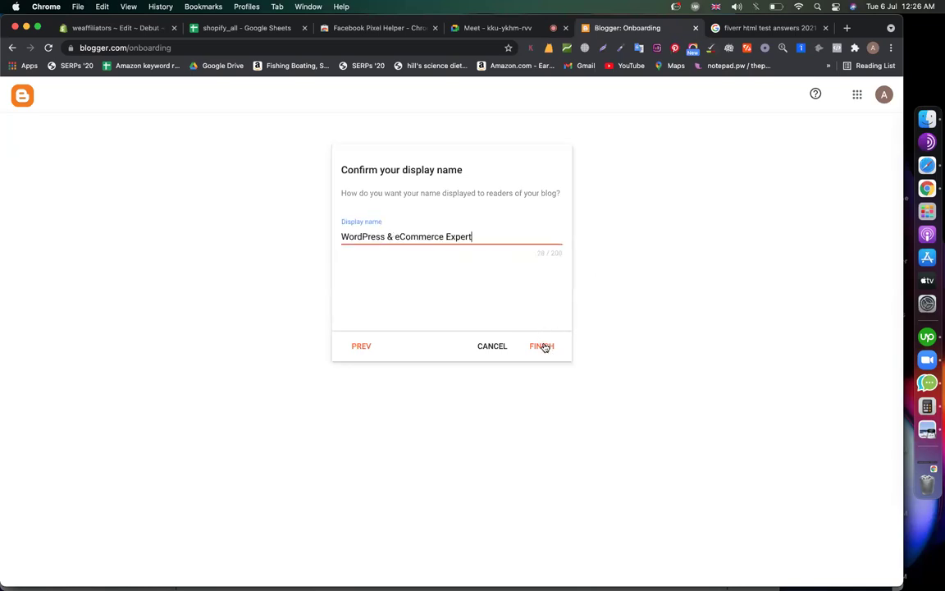
pyautogui.click(543, 346)
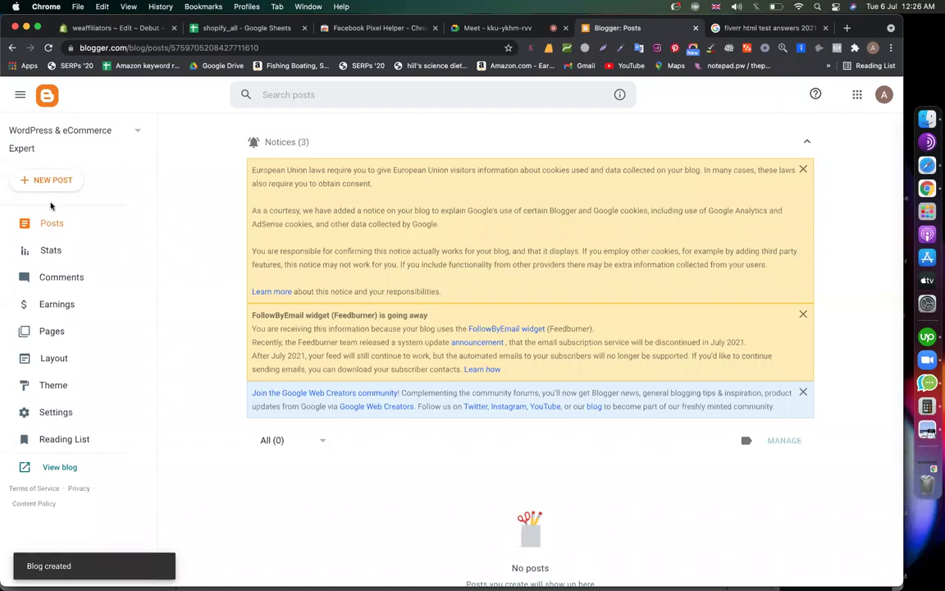
pyautogui.click(41, 179)
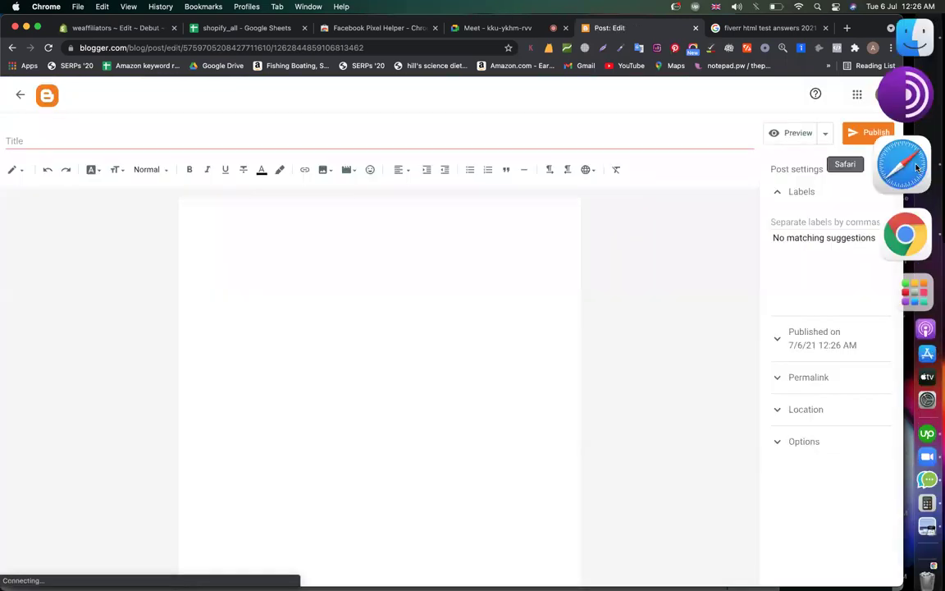
# Open the notepad.pw note with the saved gig text in a new browser tab
pyautogui.click(916, 167)
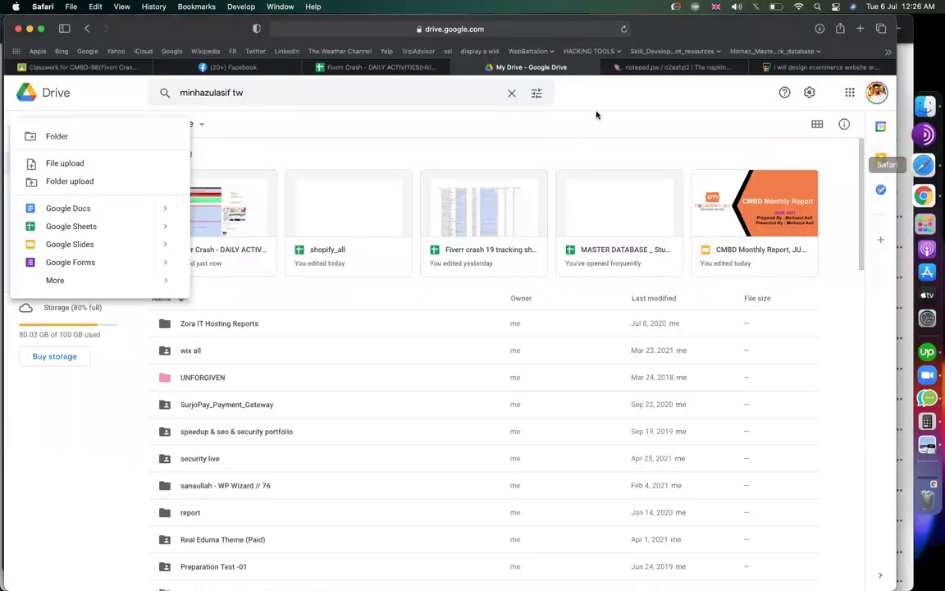
pyautogui.click(673, 67)
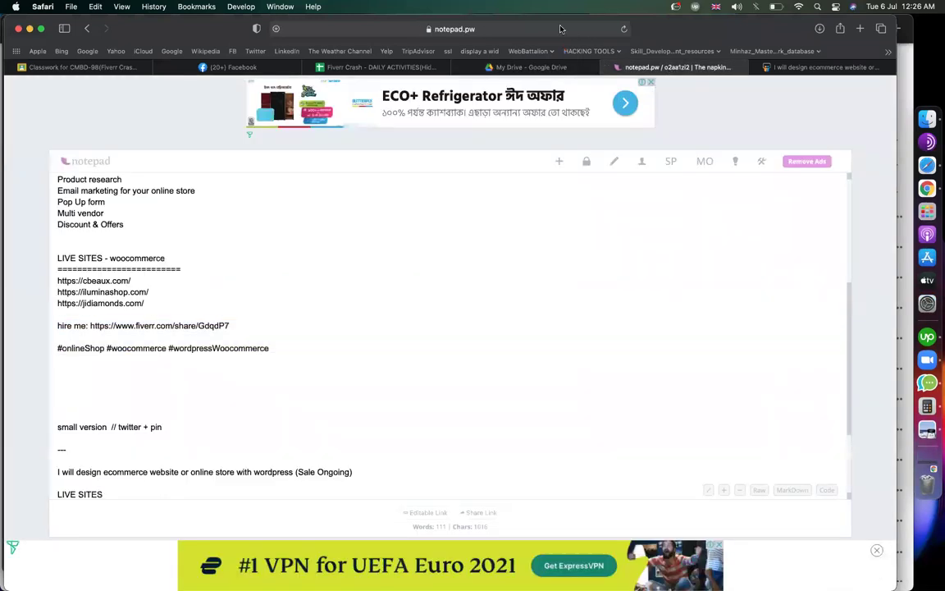
pyautogui.click(560, 28)
pyautogui.hotkey('ctrl', 'Right')
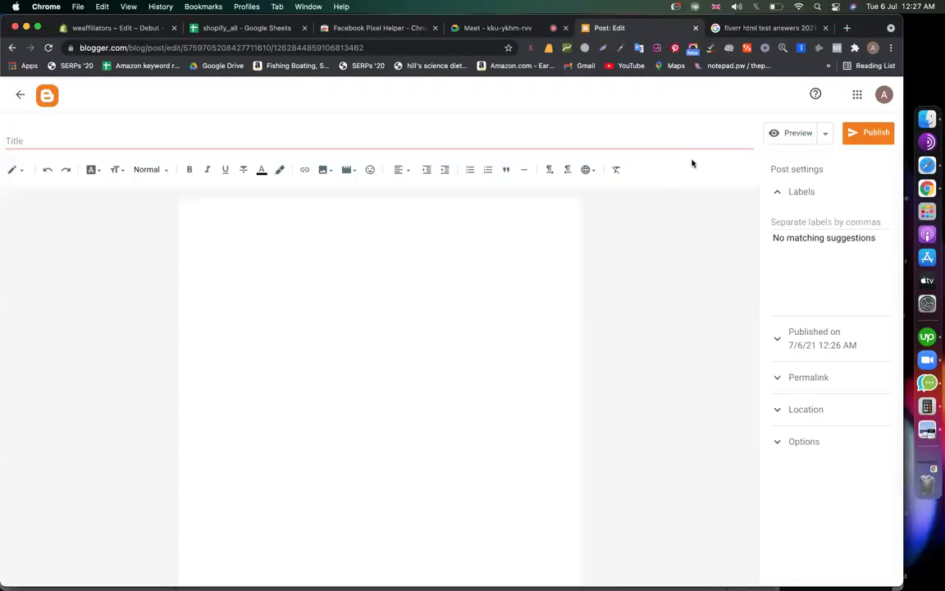
pyautogui.press('super+t')
pyautogui.press('Return')
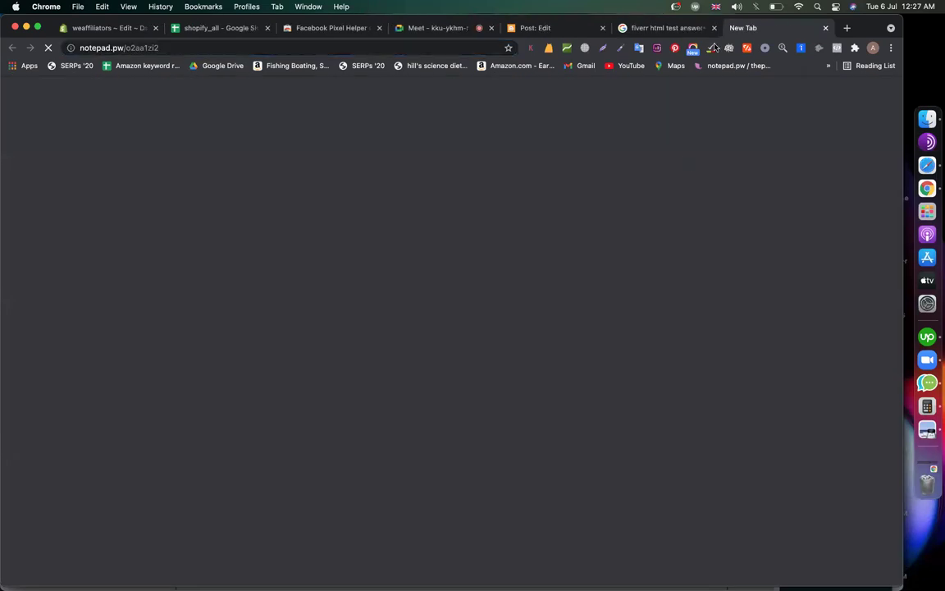
pyautogui.moveTo(537, 28); pyautogui.dragTo(726, 29)
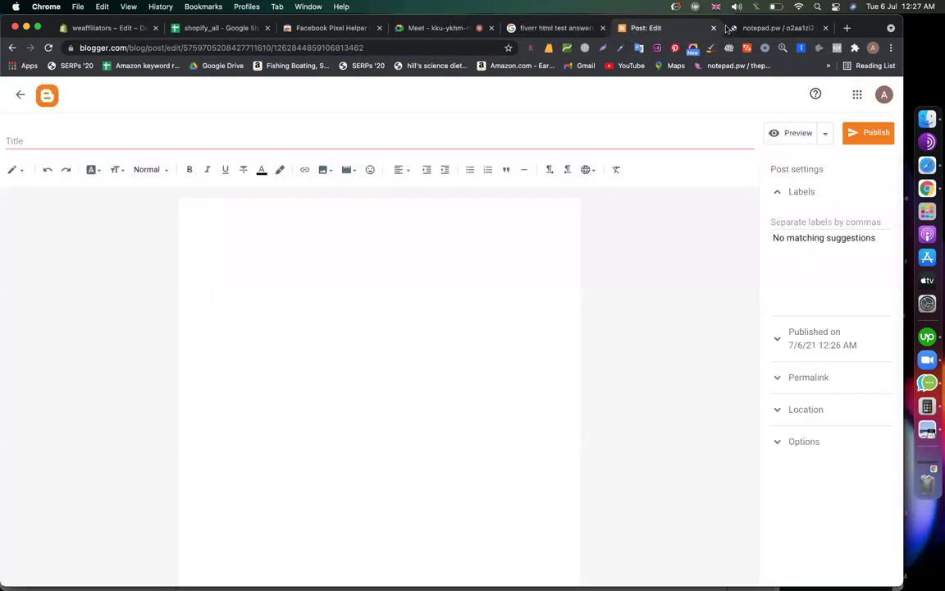
# Copy the gig title line from the note and paste it as the post title
pyautogui.click(104, 134)
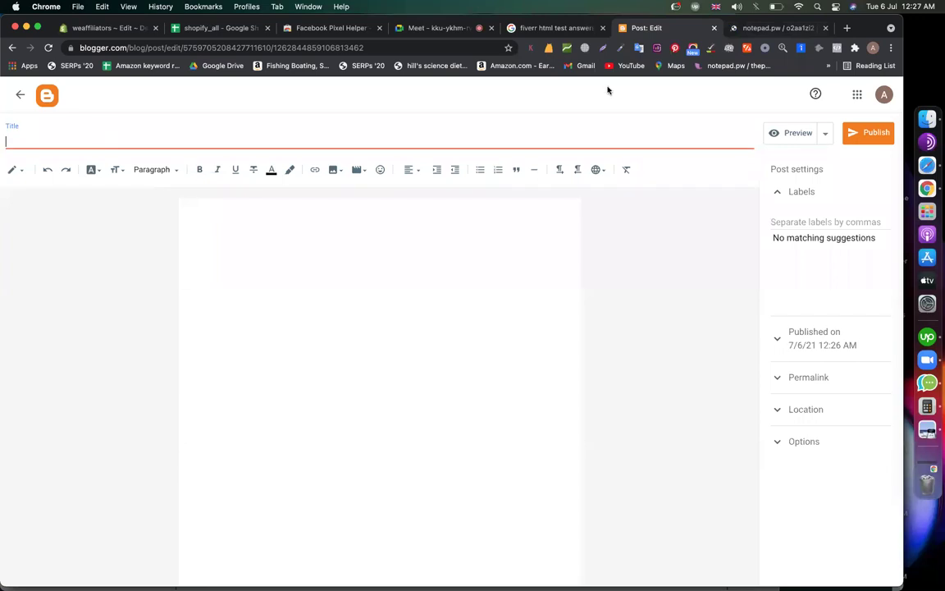
pyautogui.click(765, 29)
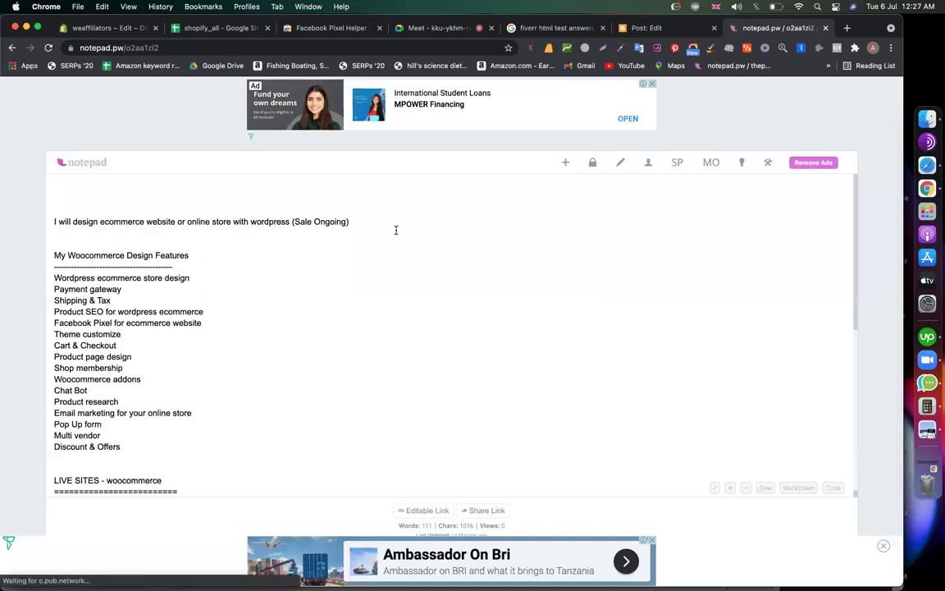
pyautogui.press('super+shift+Left')
pyautogui.press('super+c')
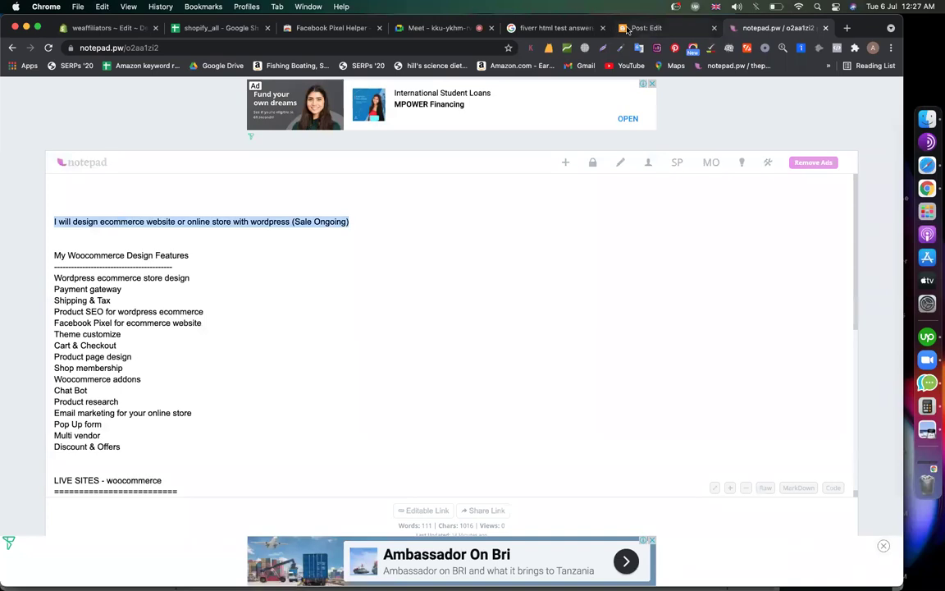
pyautogui.press('super+alt+Left')
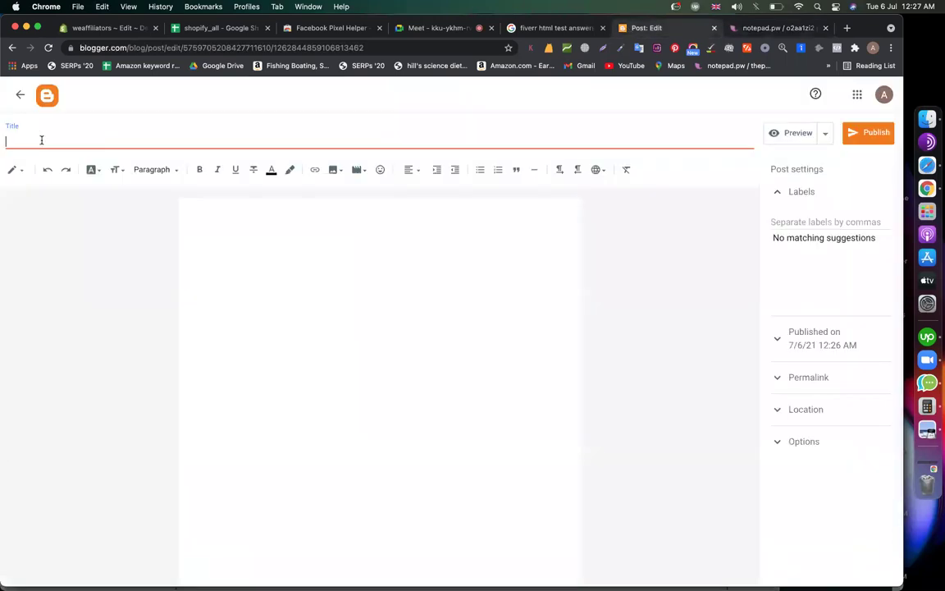
pyautogui.press('super+v')
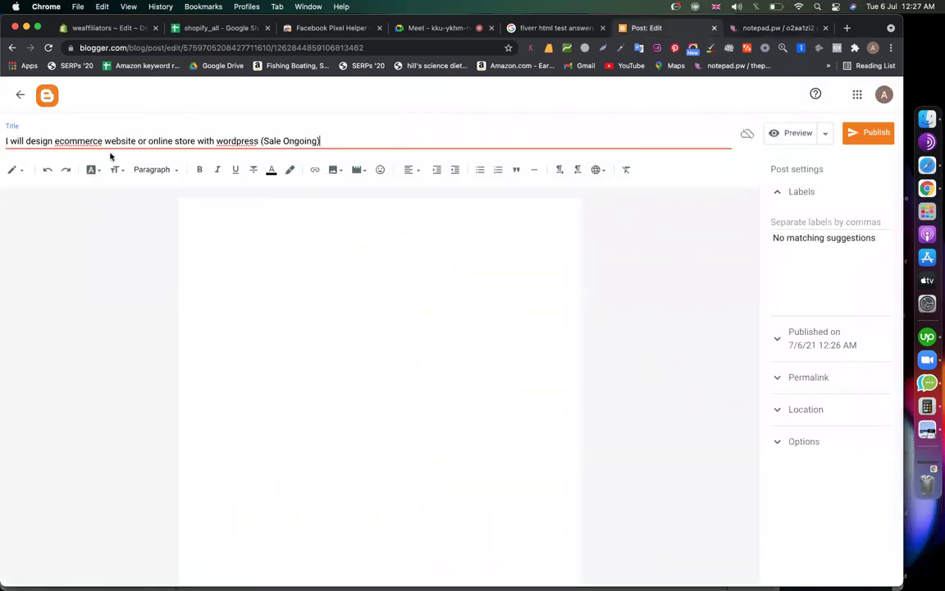
# Trim ' (Sale Ongoing)' from the end of the post title
pyautogui.moveTo(359, 144); pyautogui.dragTo(259, 141)
pyautogui.press('BackSpace')
pyautogui.click(200, 344)
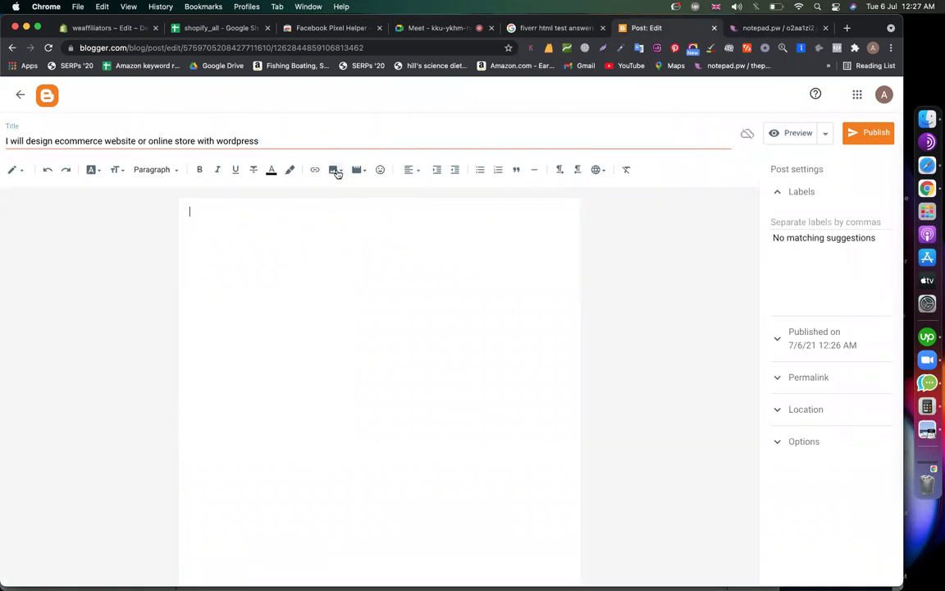
pyautogui.click(336, 169)
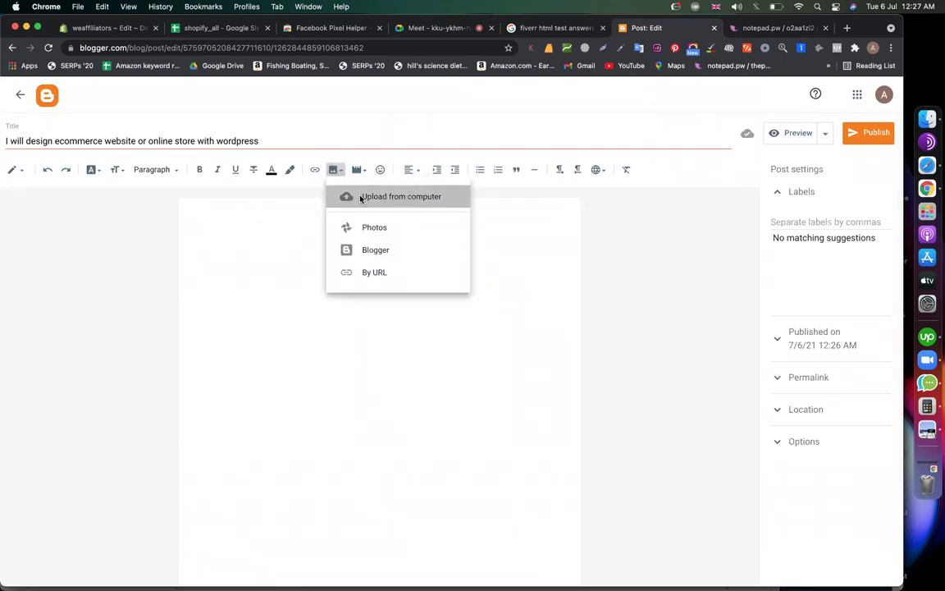
# Upload ecommerce1.jpg from the Desktop's gig_woocommerce folder
pyautogui.click(361, 197)
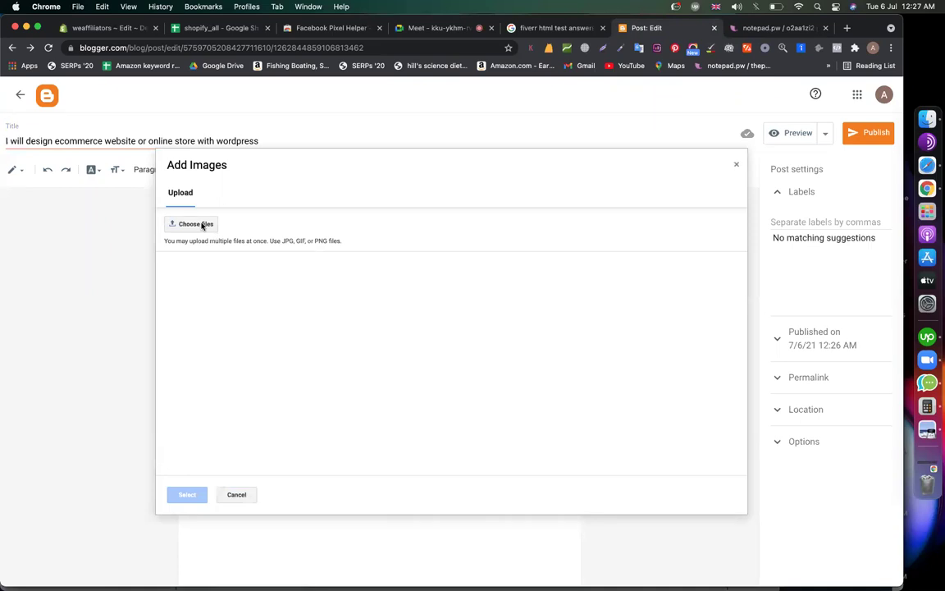
pyautogui.click(197, 224)
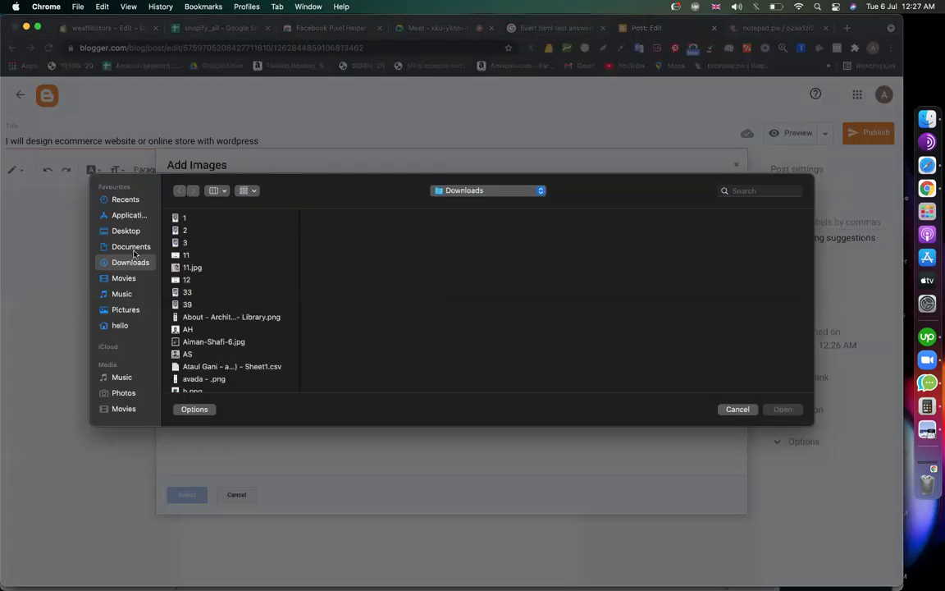
pyautogui.click(123, 230)
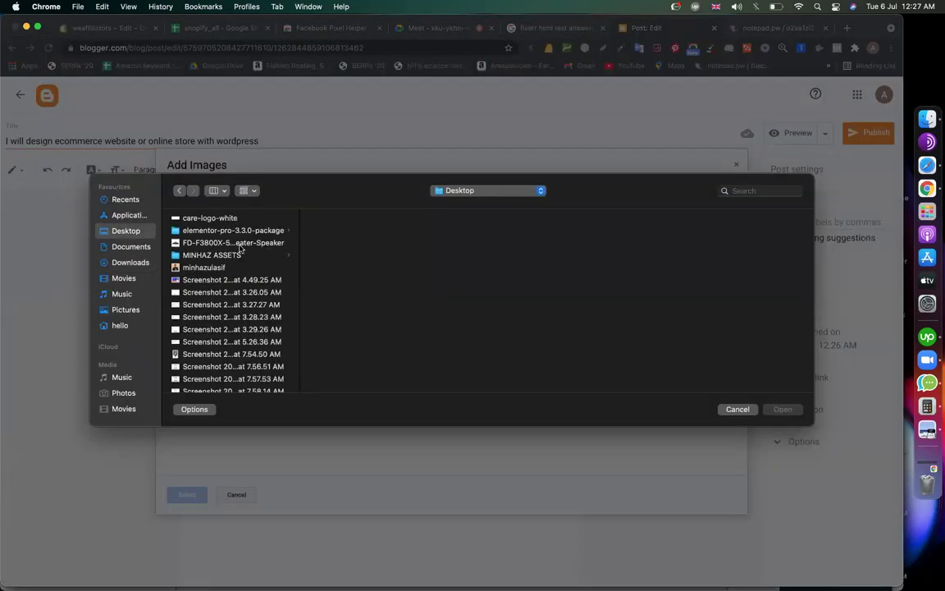
pyautogui.click(212, 256)
pyautogui.scroll(-3, 363, 287)
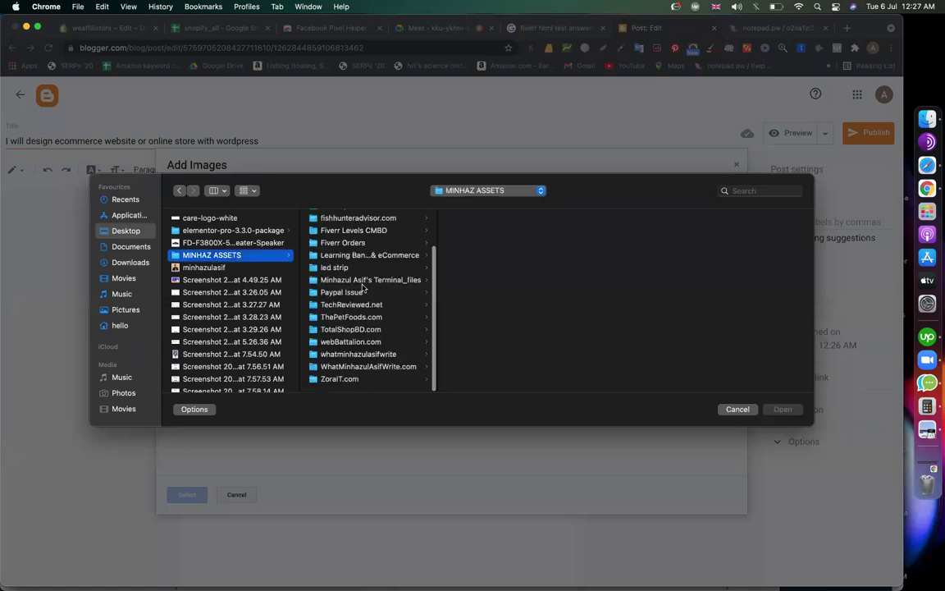
pyautogui.click(361, 342)
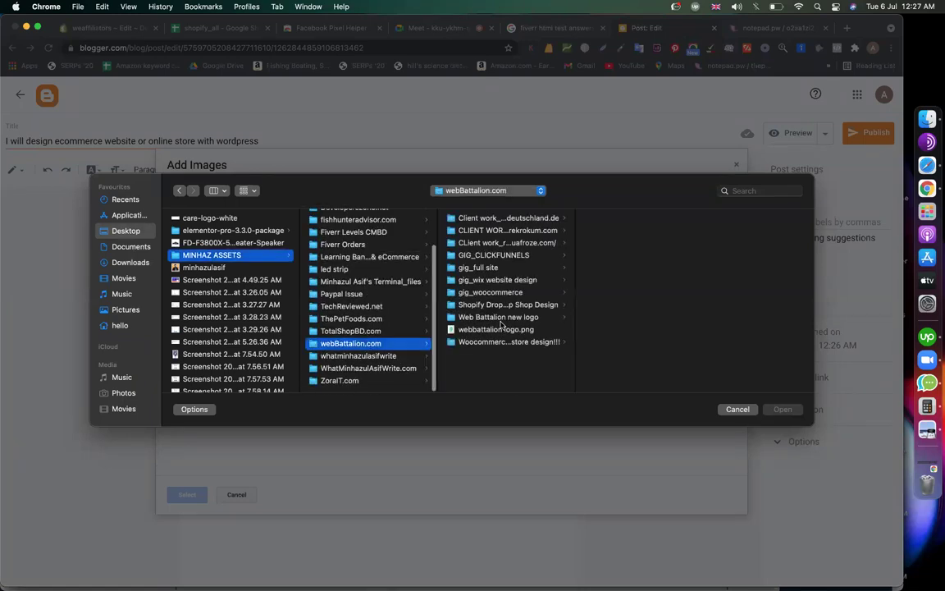
pyautogui.click(492, 318)
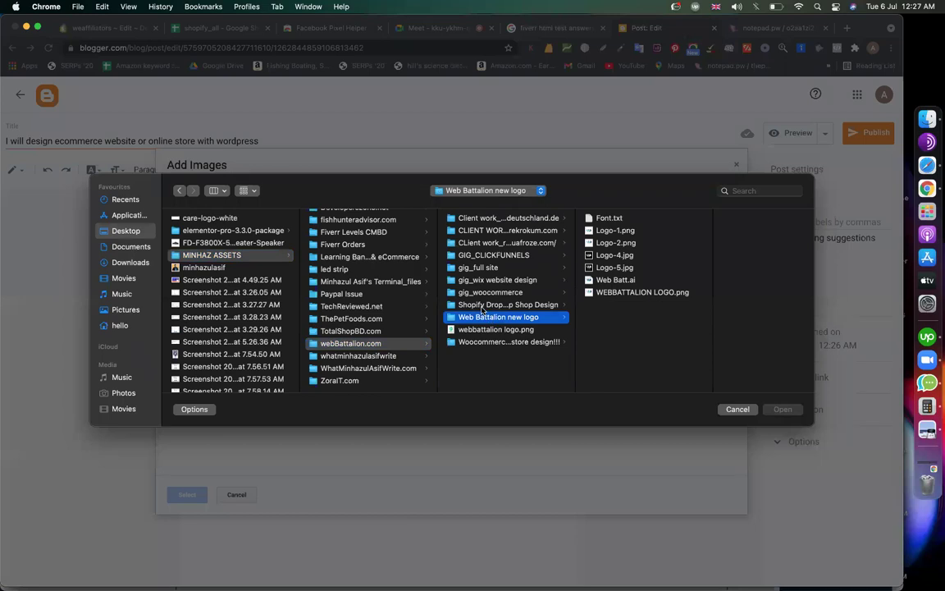
pyautogui.click(482, 306)
pyautogui.click(485, 293)
pyautogui.doubleClick(621, 218)
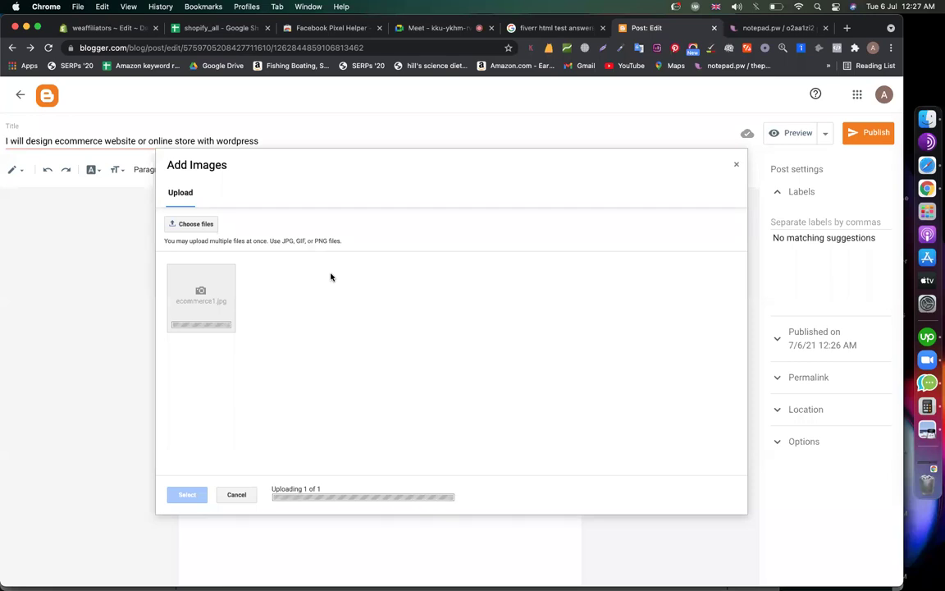
# Insert the uploaded ecommerce1.jpg into the post and set its size to Large
pyautogui.click(230, 304)
pyautogui.click(177, 494)
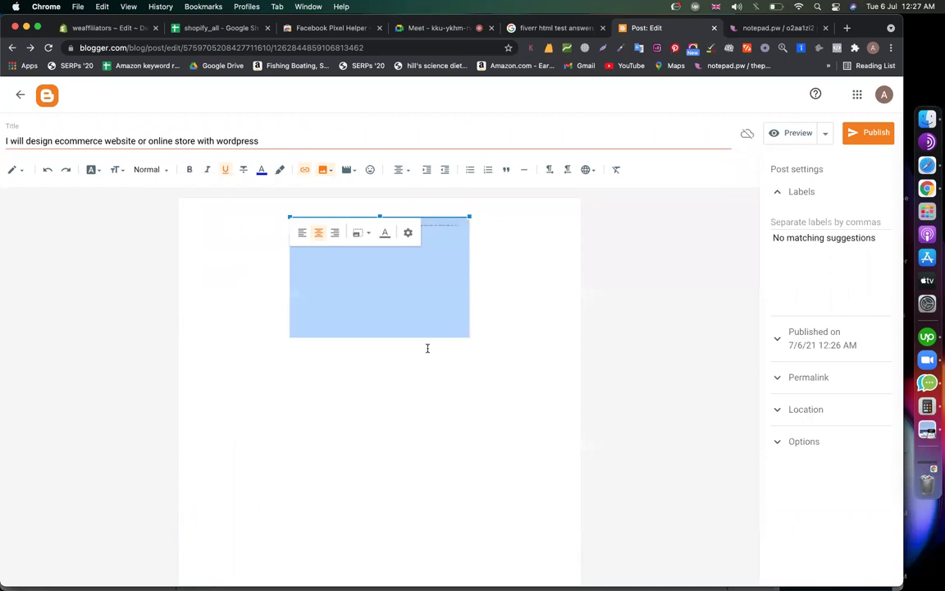
pyautogui.click(361, 233)
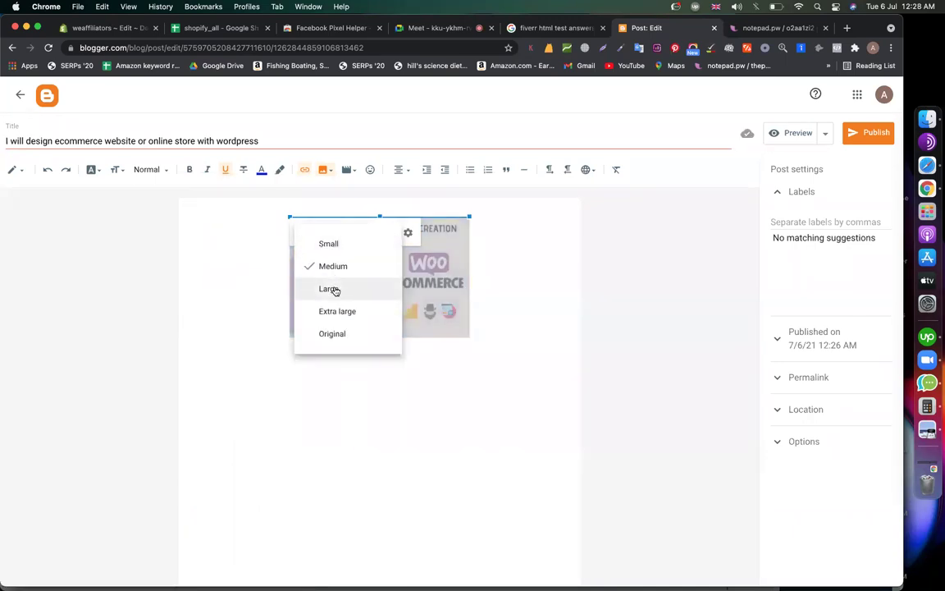
pyautogui.click(332, 288)
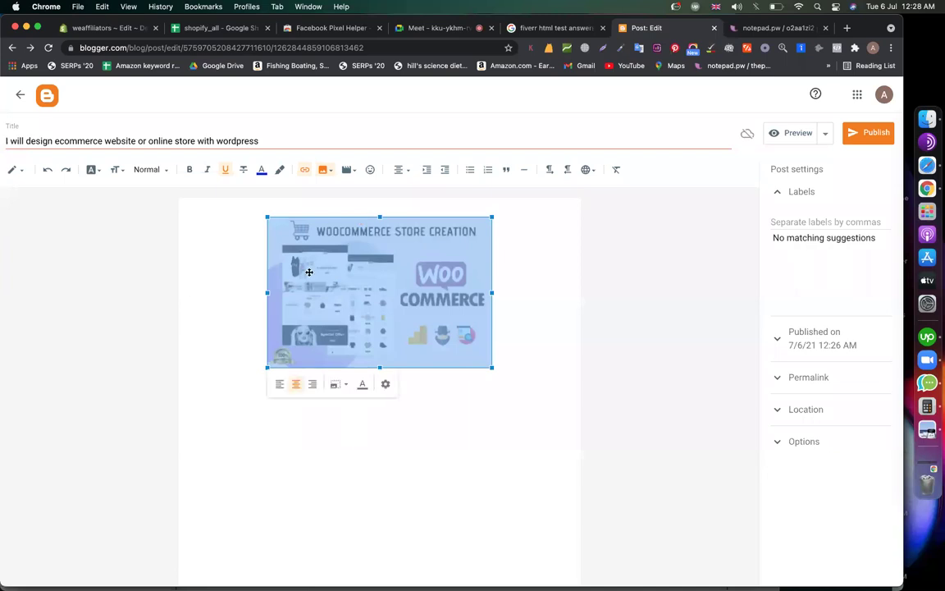
# Resize the WooCommerce banner to Extra large
pyautogui.click(336, 385)
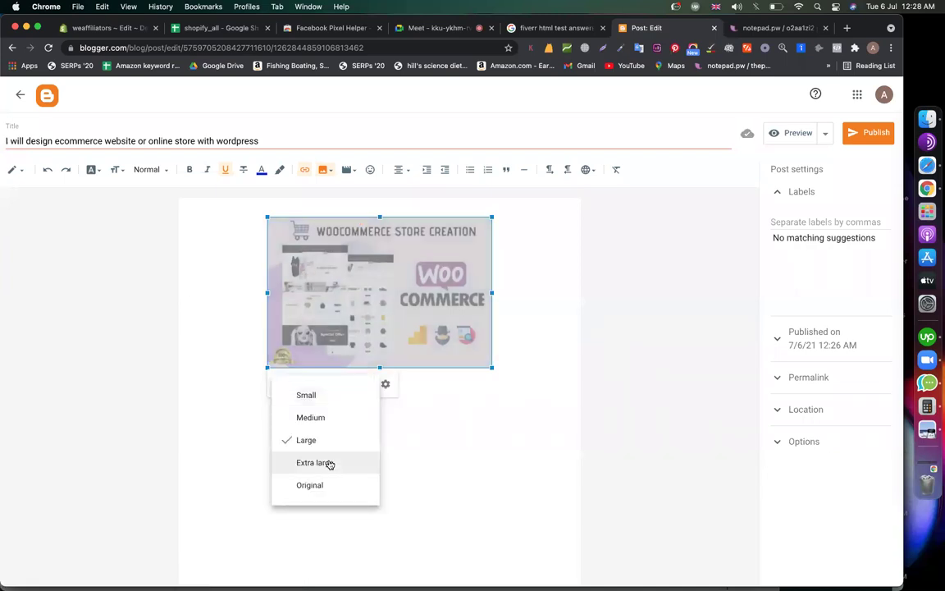
pyautogui.click(329, 461)
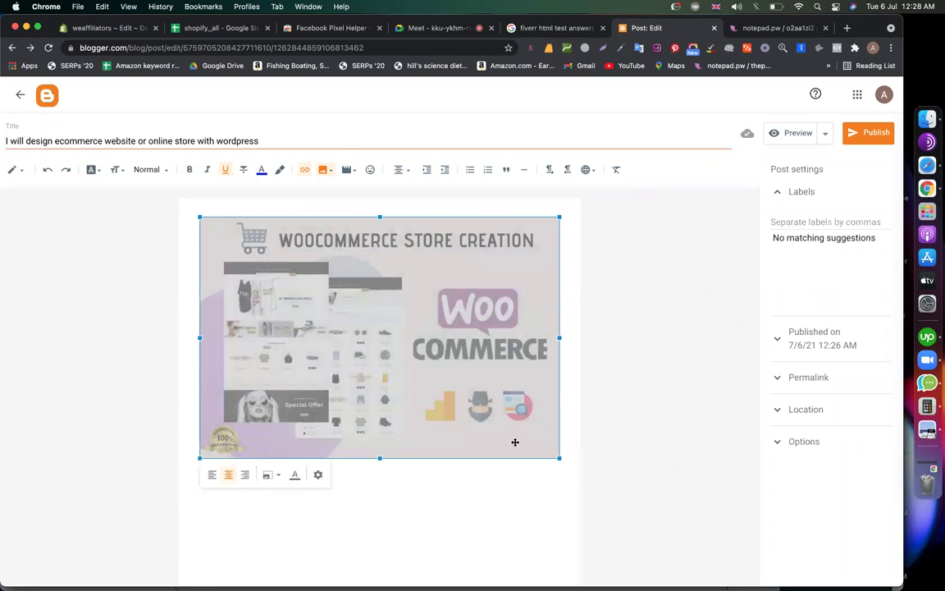
pyautogui.click(541, 473)
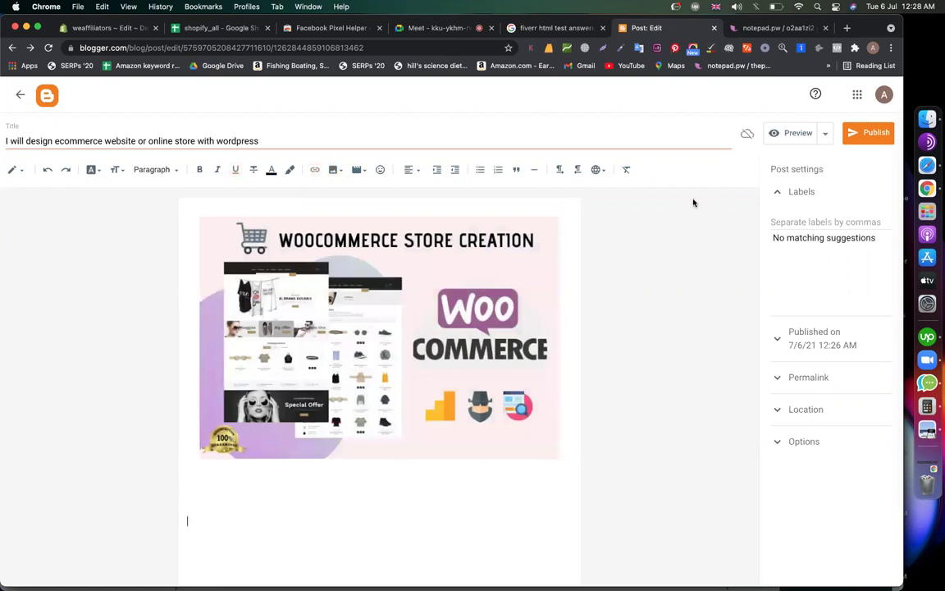
# Copy the WooCommerce design features text from the notepad.pw note
pyautogui.click(760, 31)
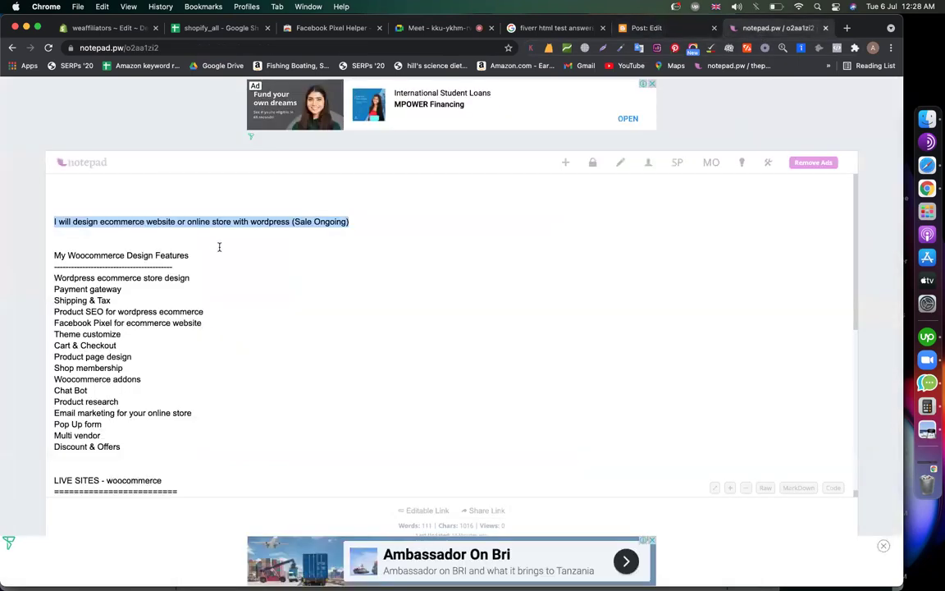
pyautogui.moveTo(51, 206); pyautogui.dragTo(274, 227)
pyautogui.press('super+c')
pyautogui.click(644, 30)
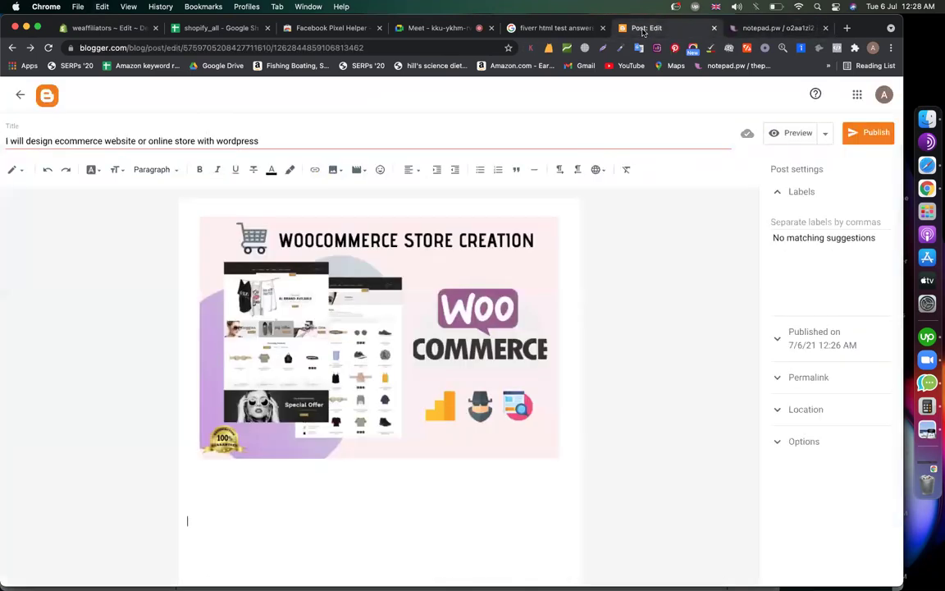
# Paste the features text below the banner and expand the Options, Location, Permalink and Labels settings
pyautogui.press('super+v')
pyautogui.scroll(15, 439, 311)
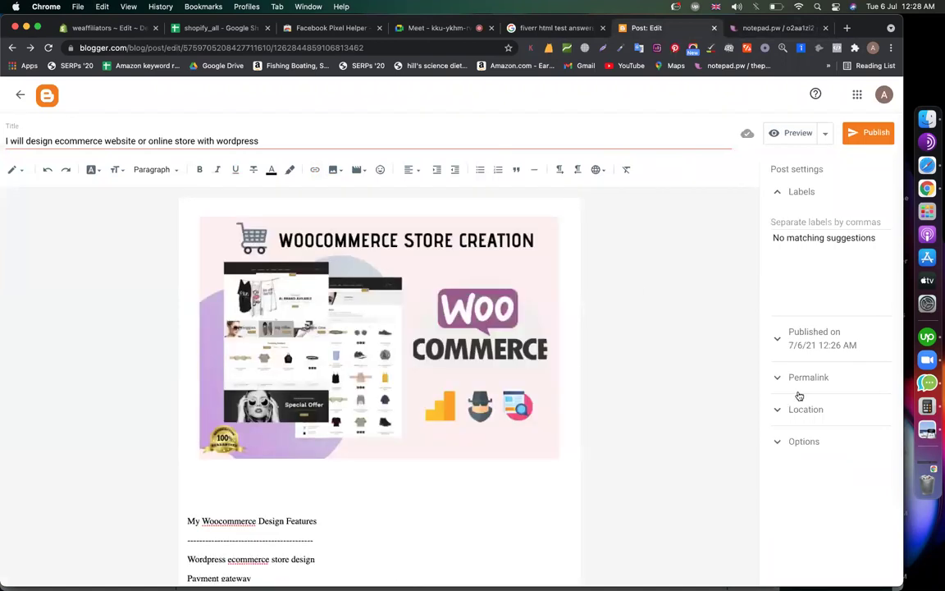
pyautogui.click(804, 441)
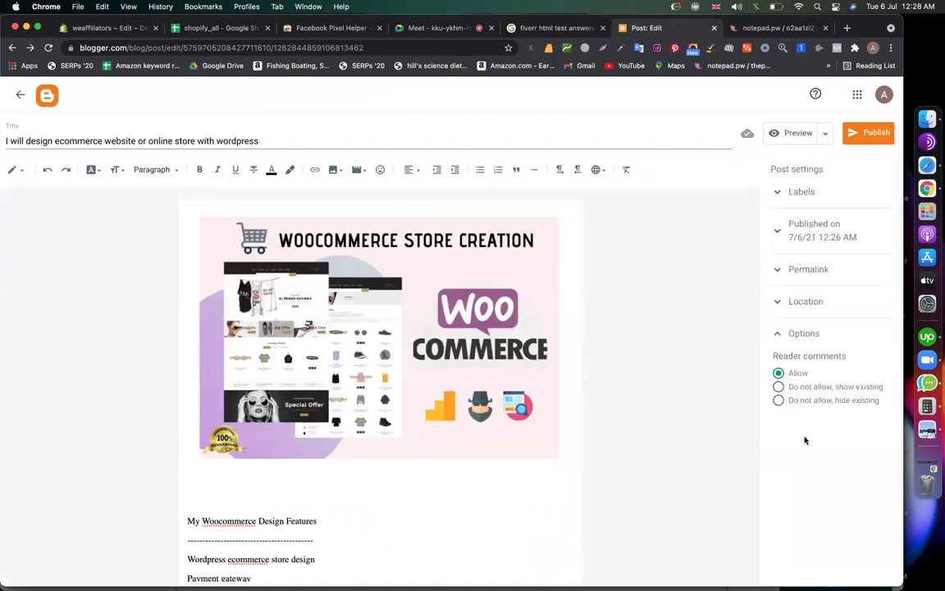
pyautogui.click(794, 302)
pyautogui.click(797, 277)
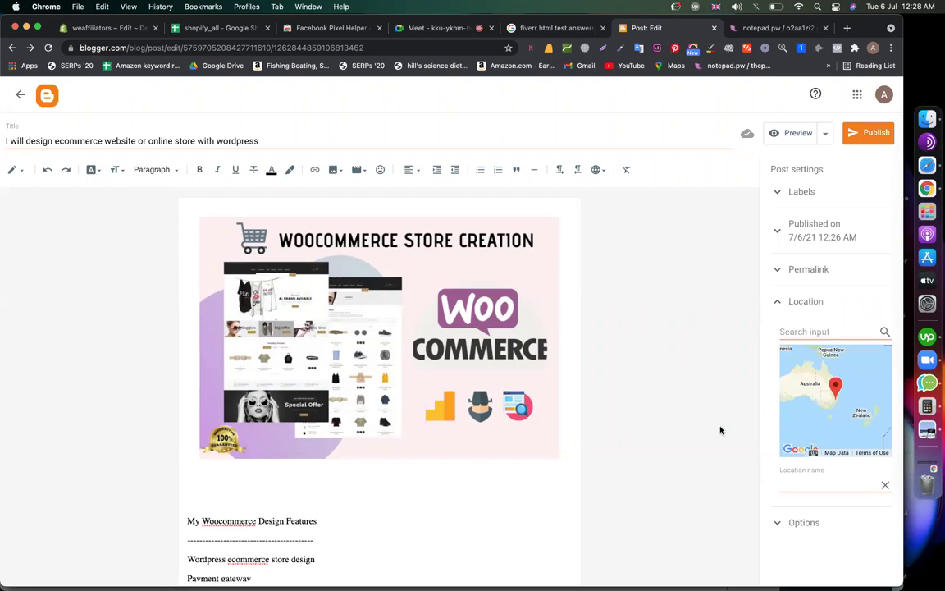
pyautogui.click(797, 192)
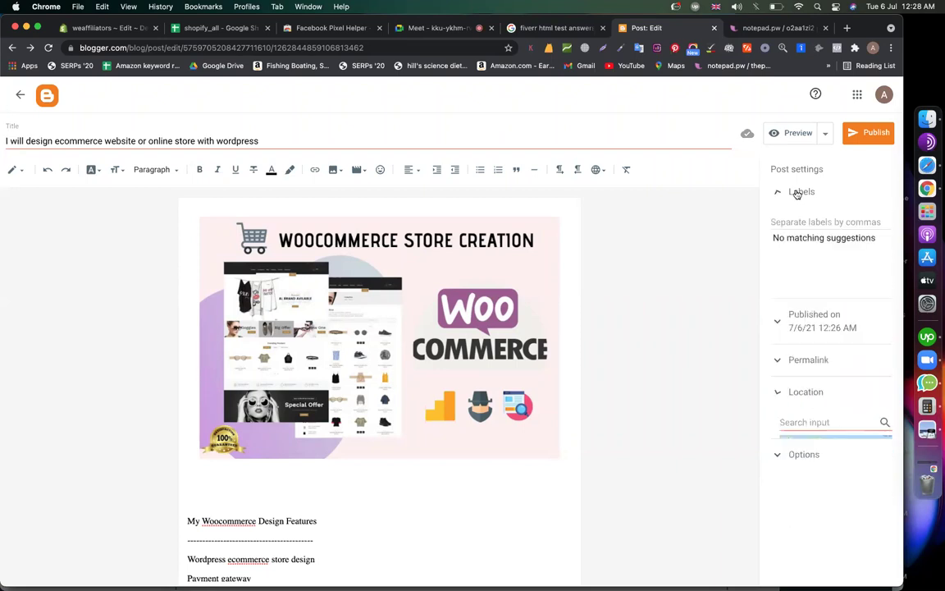
# Publish and confirm the WooCommerce post, then dismiss the EU cookies and FollowByEmail notices
pyautogui.click(861, 133)
pyautogui.click(490, 355)
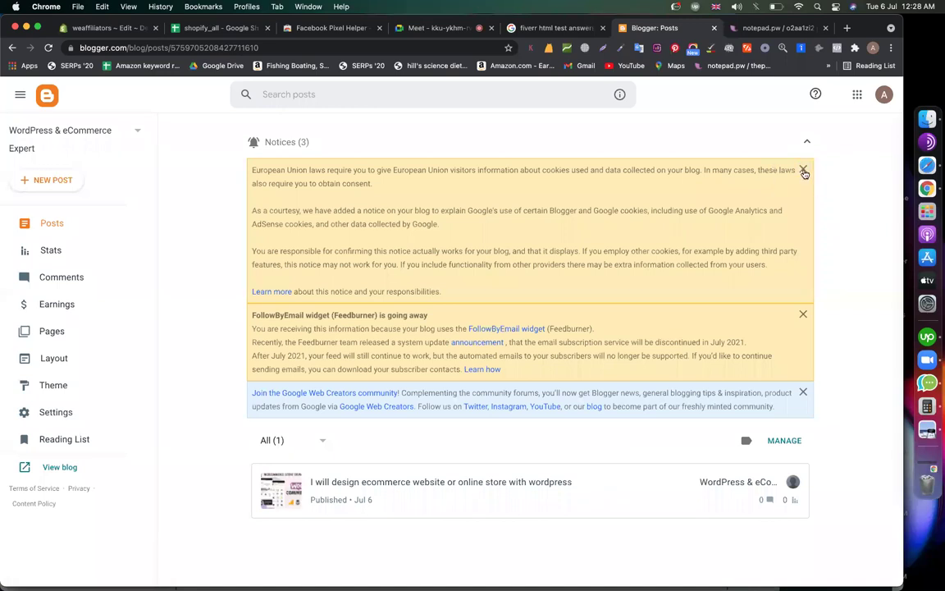
pyautogui.click(803, 171)
pyautogui.click(803, 171)
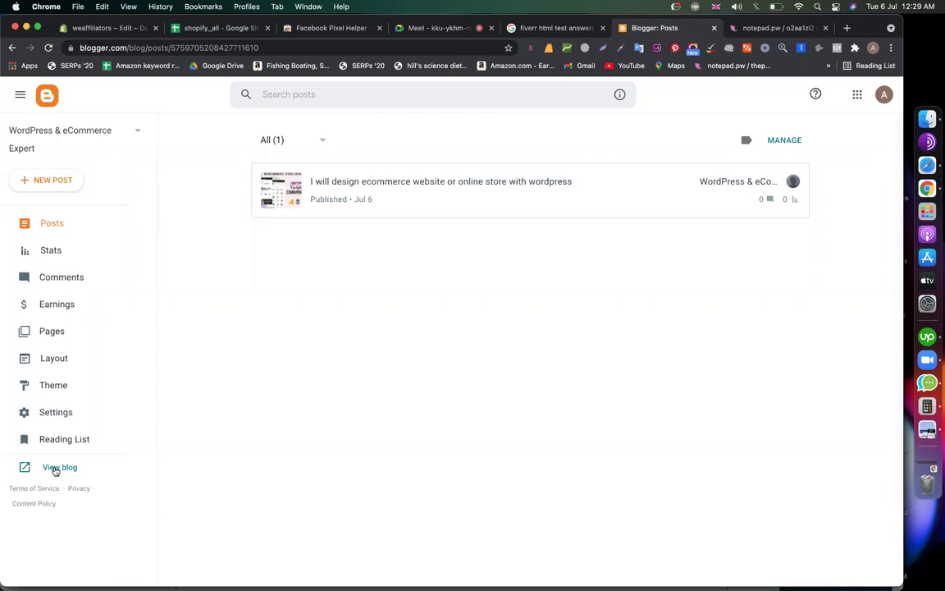
# View the live blog, scroll through the published post, and switch back to the Blogger tab
pyautogui.click(55, 471)
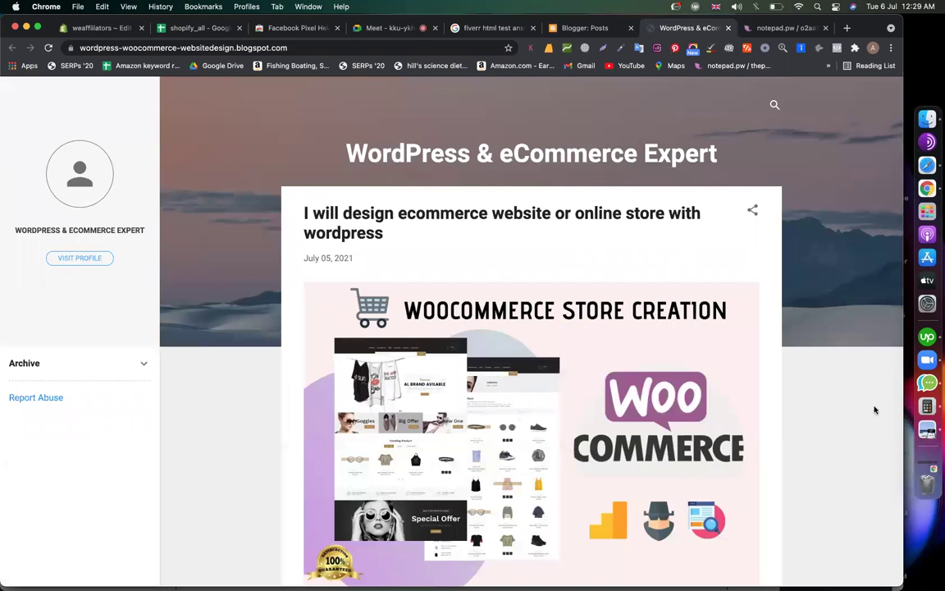
pyautogui.scroll(-5, 668, 418)
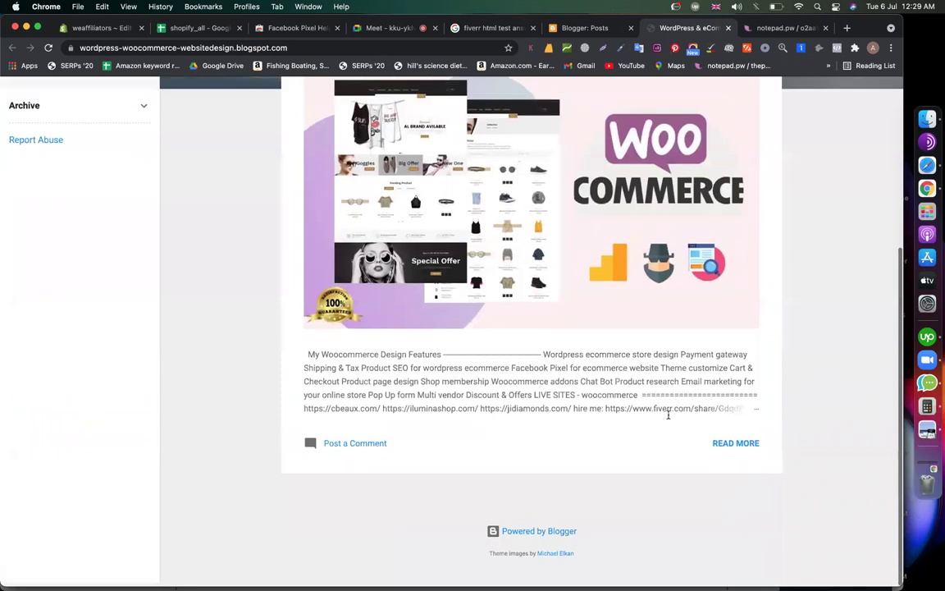
pyautogui.scroll(5, 552, 400)
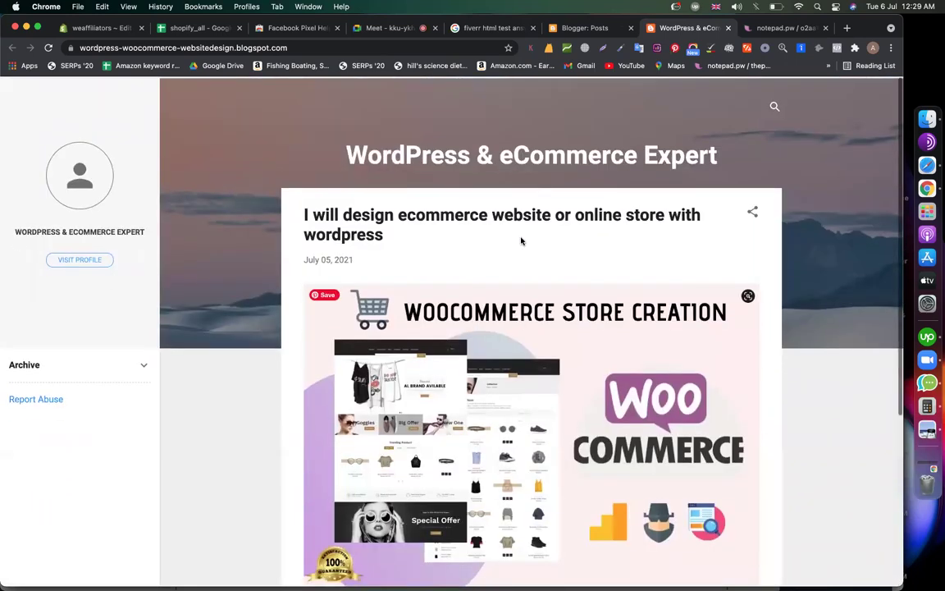
pyautogui.scroll(2, 420, 365)
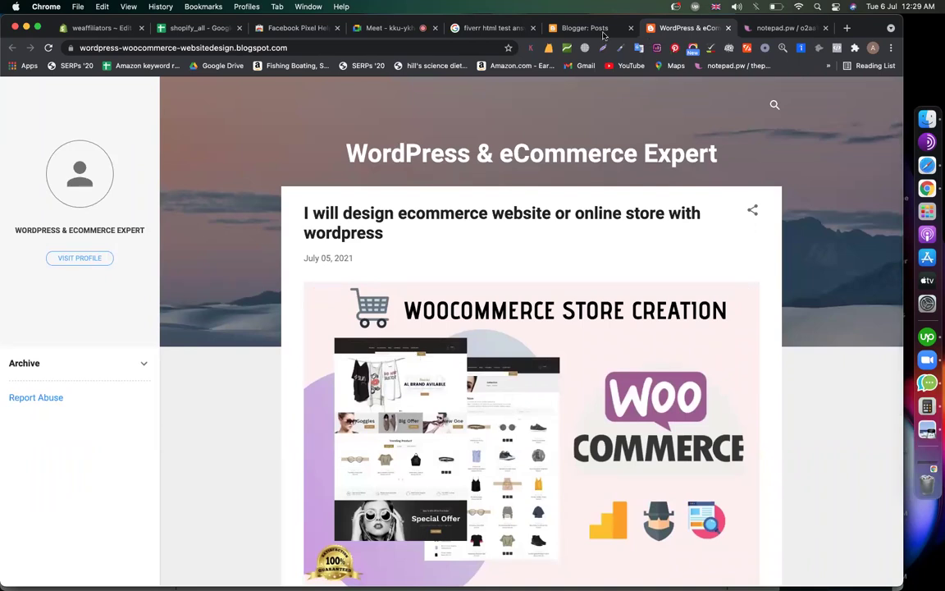
pyautogui.click(578, 27)
# Apply the Notable Light theme to the blog from the theme gallery
pyautogui.click(51, 390)
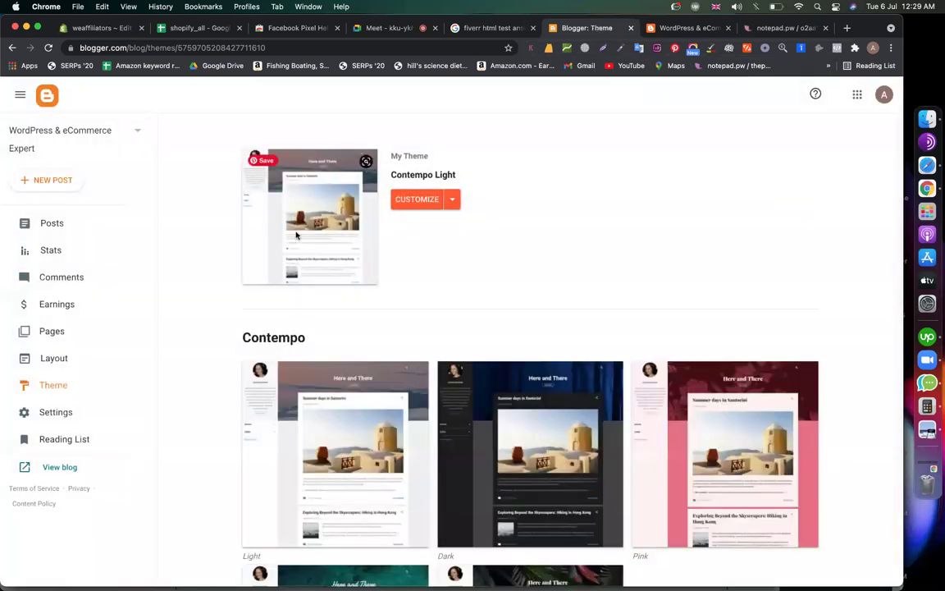
pyautogui.scroll(-1, 467, 284)
pyautogui.scroll(-3, 467, 284)
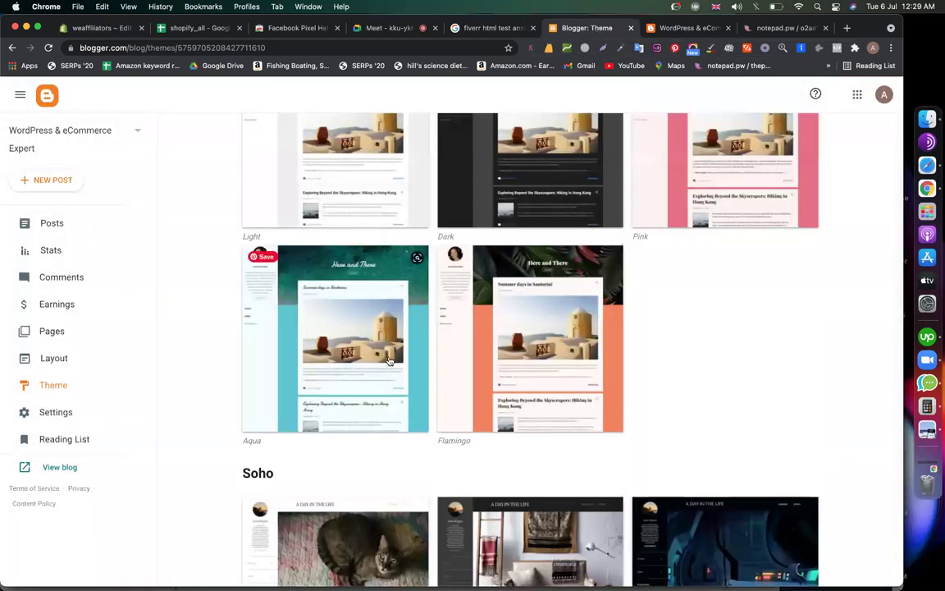
pyautogui.scroll(-3, 530, 347)
pyautogui.scroll(-3, 530, 347)
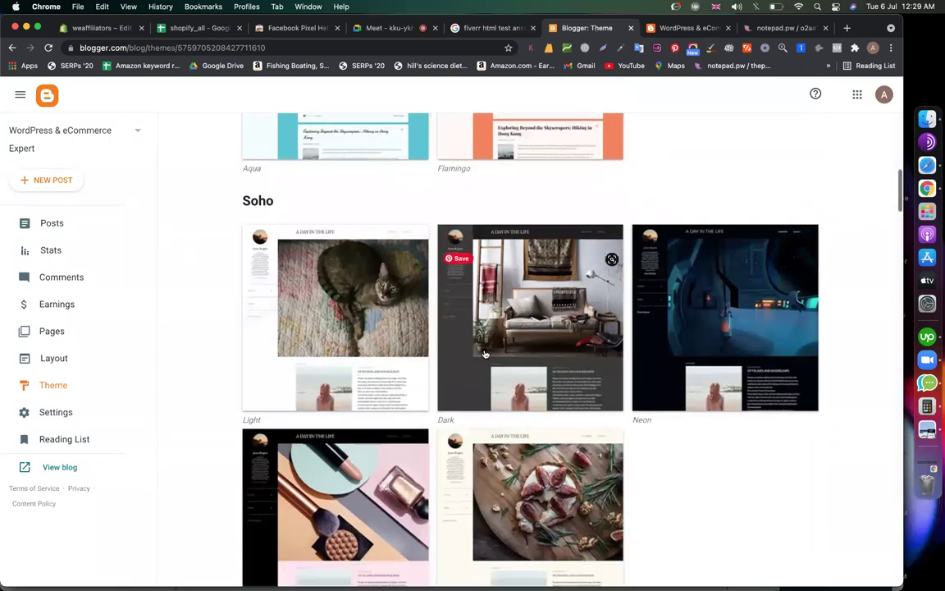
pyautogui.scroll(-3, 486, 354)
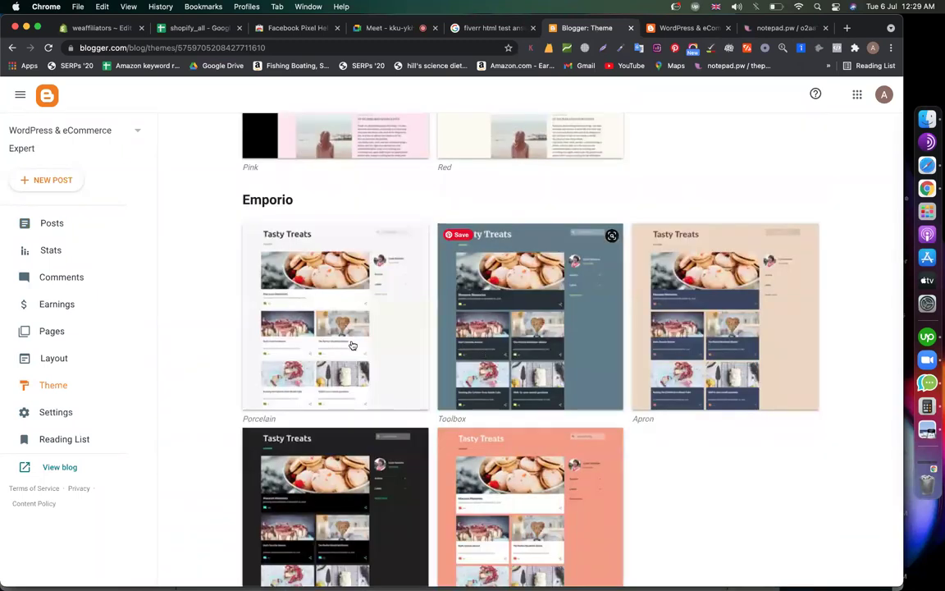
pyautogui.scroll(-2, 348, 343)
pyautogui.scroll(-3, 349, 343)
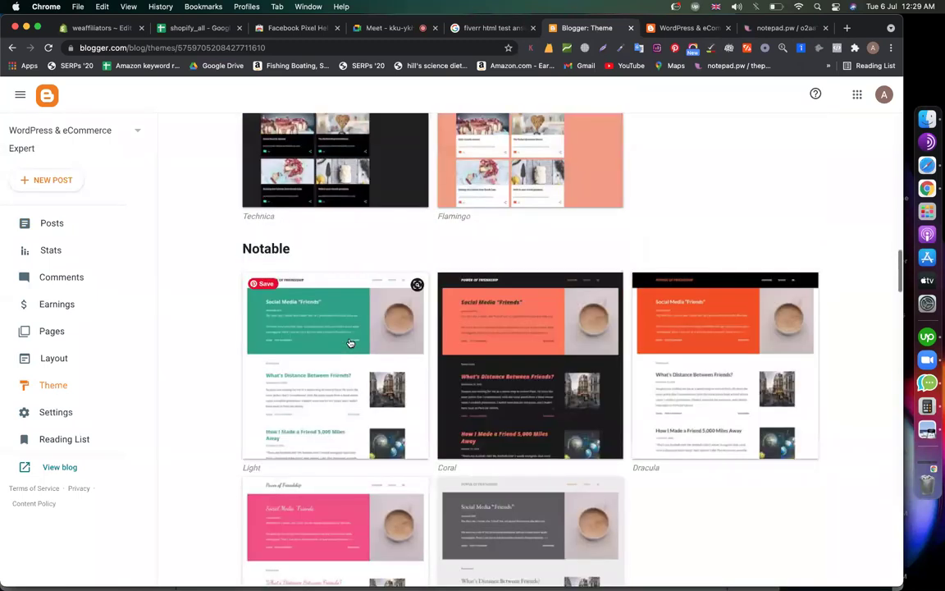
pyautogui.scroll(3, 348, 342)
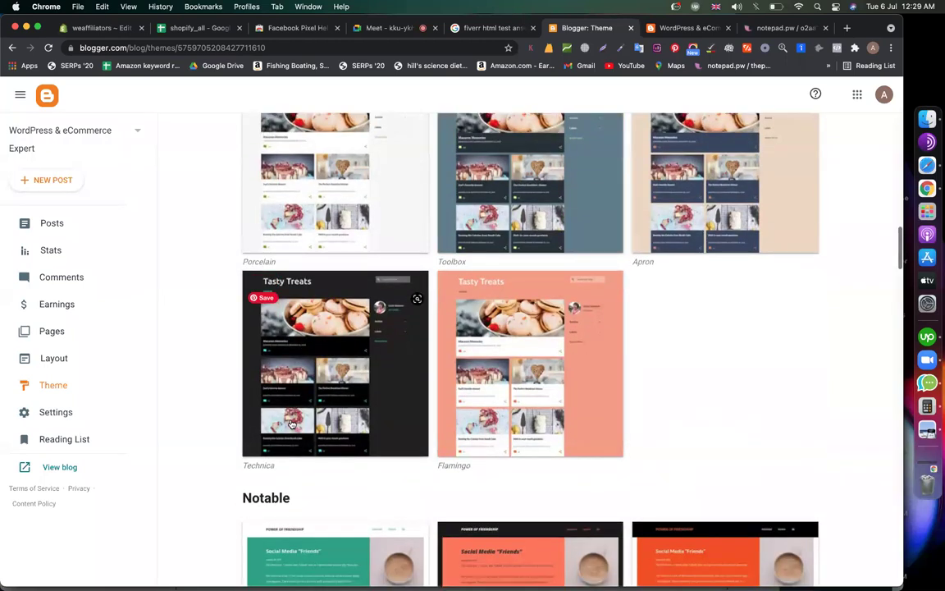
pyautogui.scroll(-3, 296, 400)
pyautogui.click(296, 400)
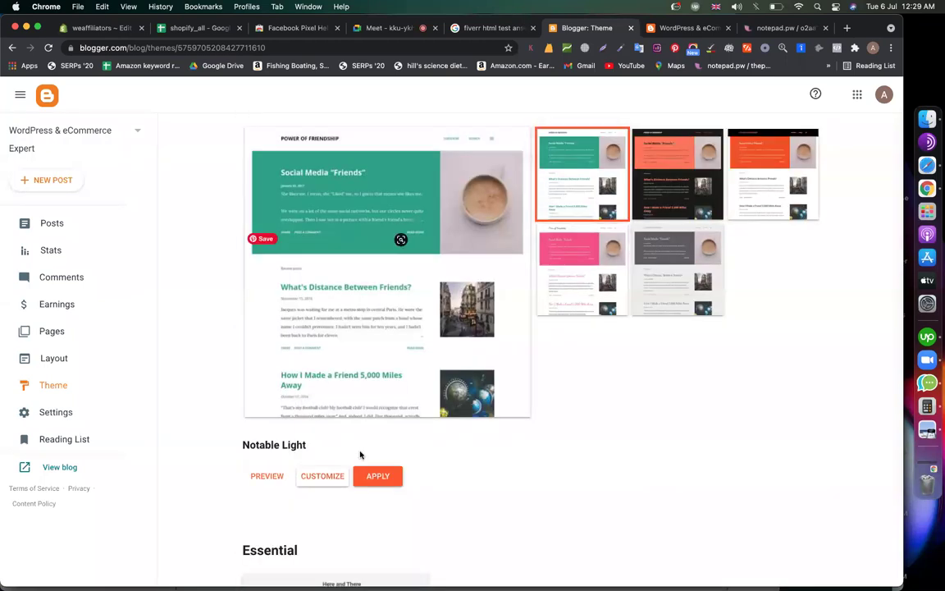
pyautogui.click(375, 479)
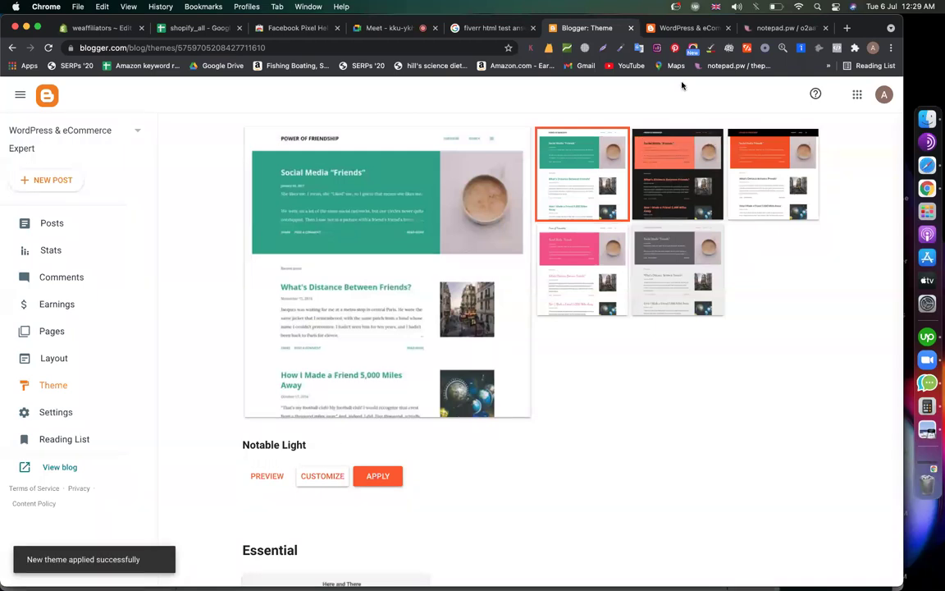
# Reload the live blog to check the Notable Light design, then return to Blogger's Theme page
pyautogui.click(689, 28)
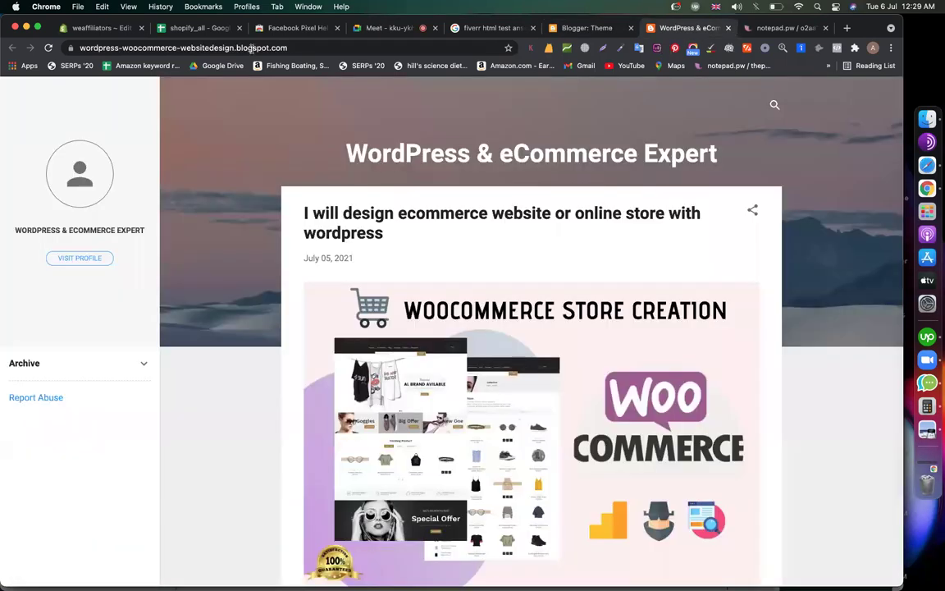
pyautogui.click(49, 49)
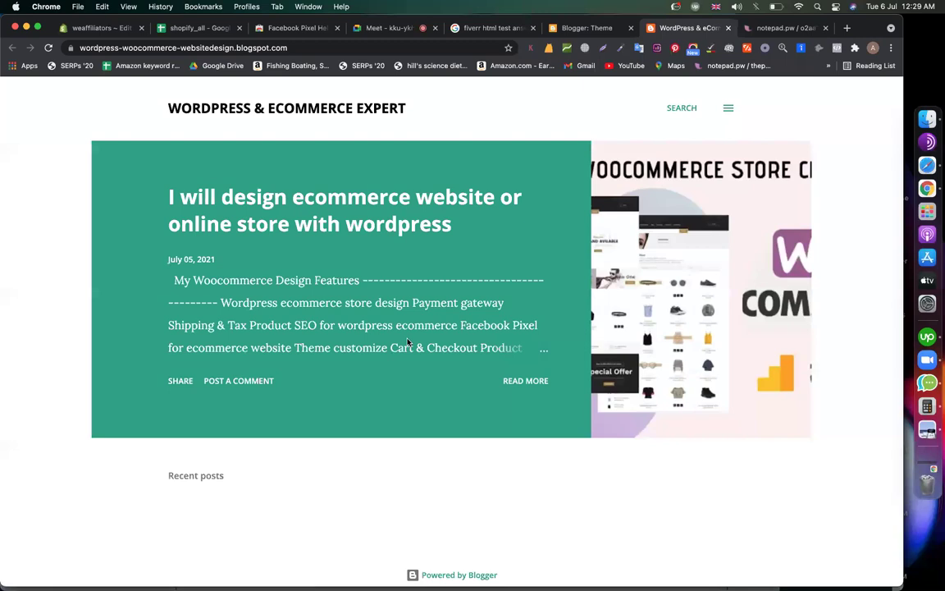
pyautogui.scroll(-2, 408, 342)
pyautogui.click(585, 28)
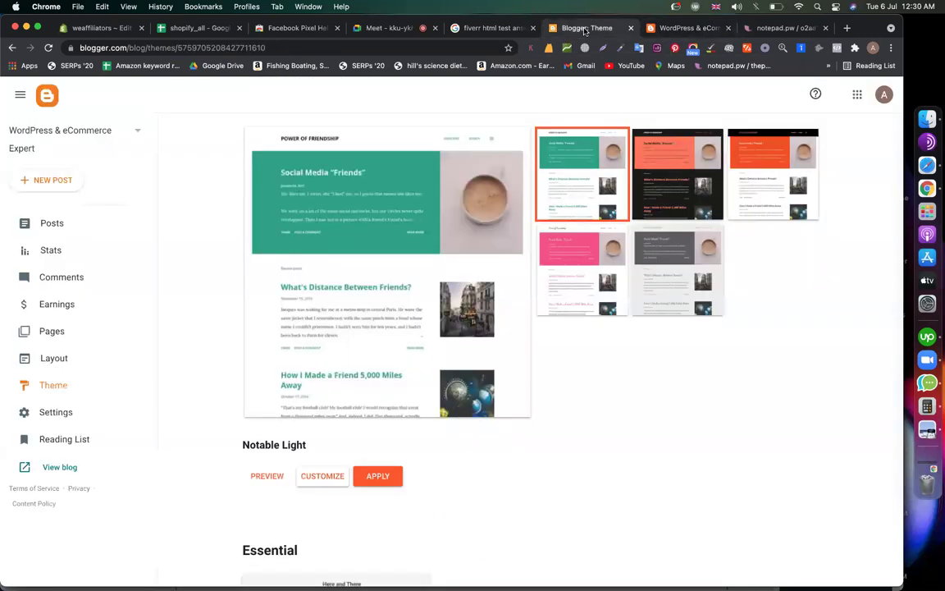
# Start a new post and copy 'ecommerce website or online store with wordpress' from the note
pyautogui.click(64, 180)
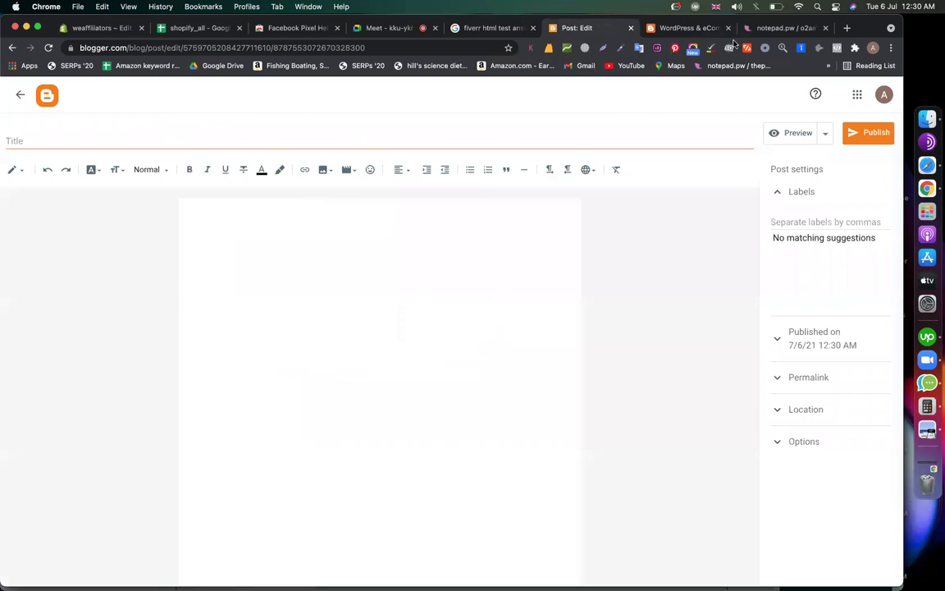
pyautogui.click(784, 29)
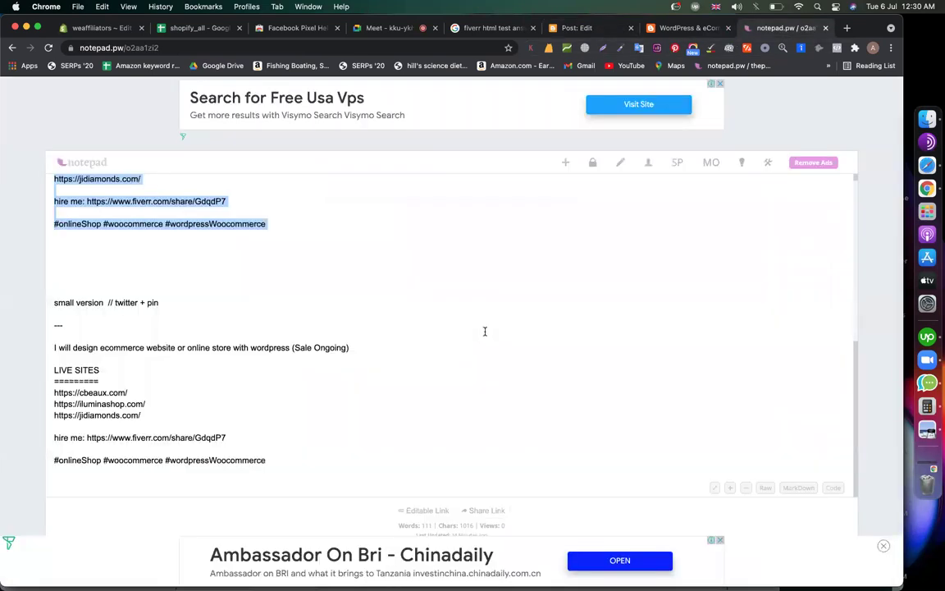
pyautogui.moveTo(290, 348); pyautogui.dragTo(101, 349)
pyautogui.press('super+c')
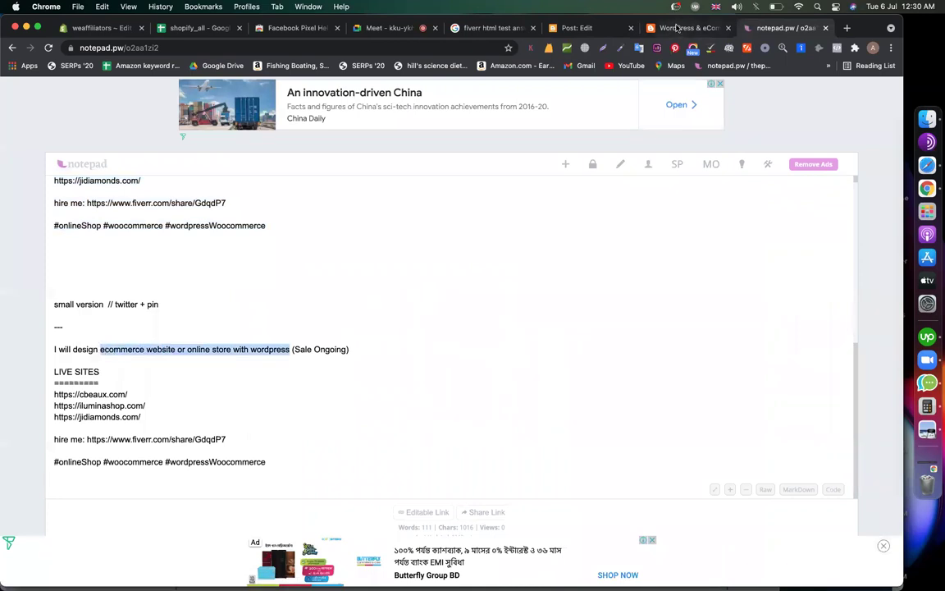
pyautogui.click(677, 30)
pyautogui.click(563, 31)
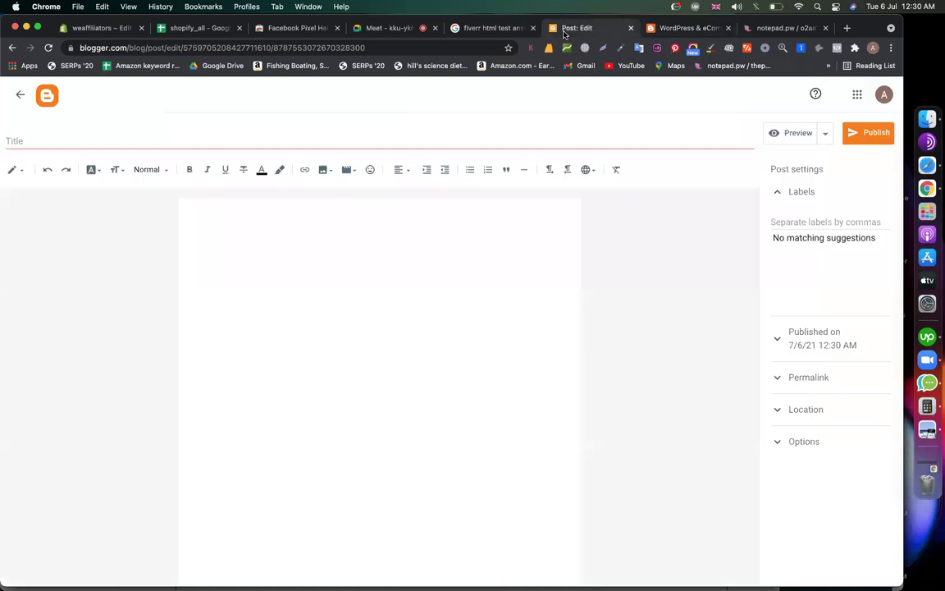
# Paste 'ecommerce website or online store with wordpress' as the post title
pyautogui.click(237, 138)
pyautogui.press('super+v')
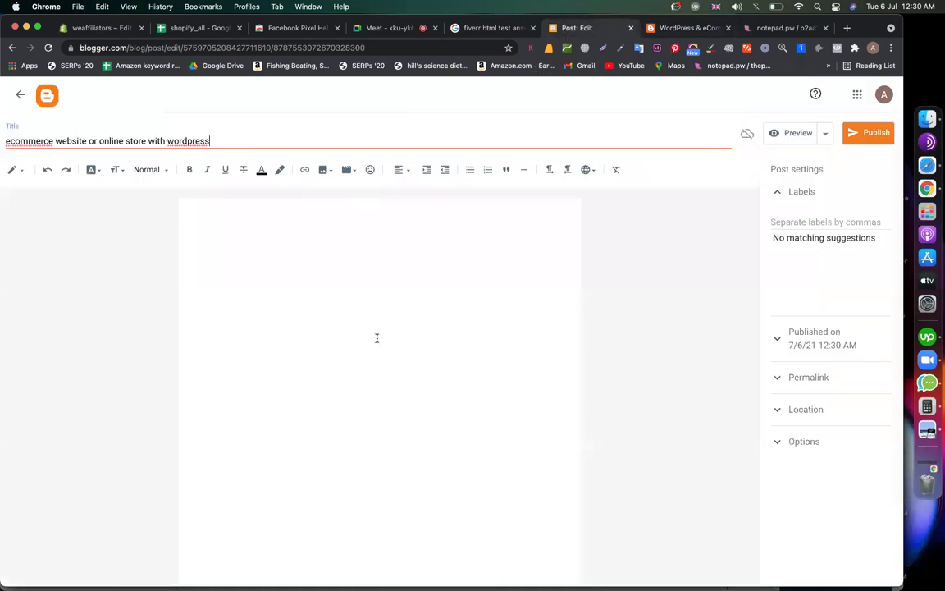
pyautogui.click(375, 337)
# Upload woocommerce store.jpg into the post body and set it to Extra large
pyautogui.click(332, 172)
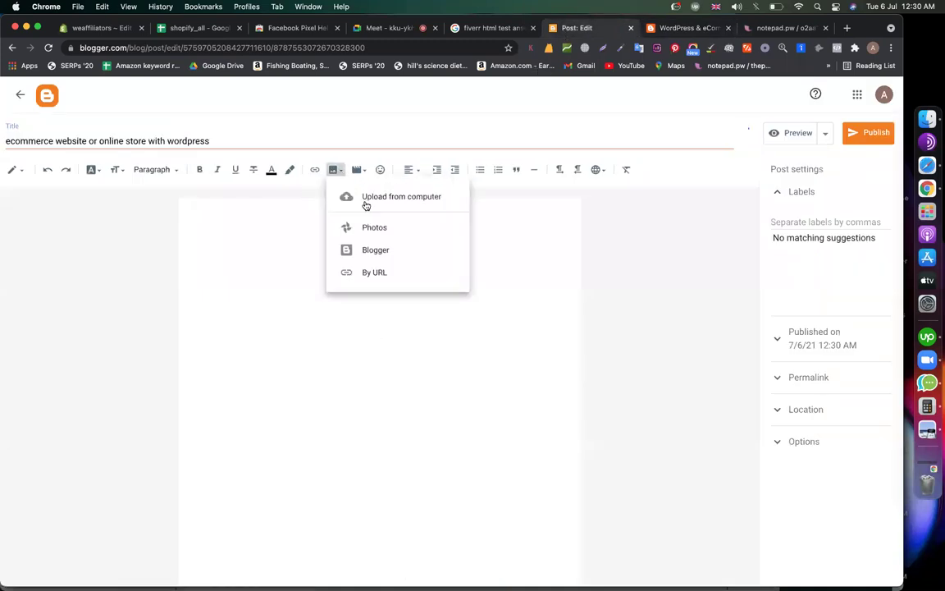
pyautogui.click(365, 198)
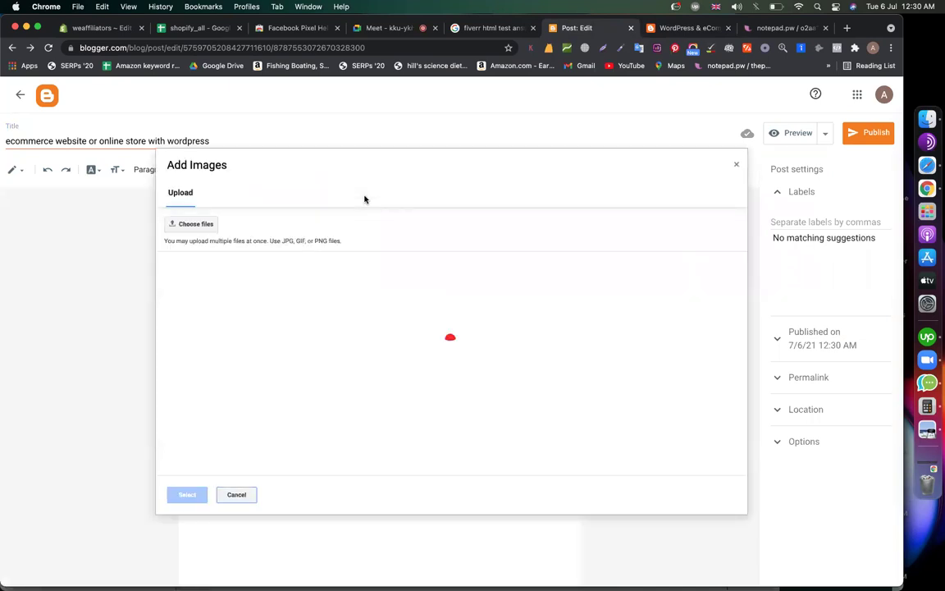
pyautogui.click(199, 231)
pyautogui.click(218, 264)
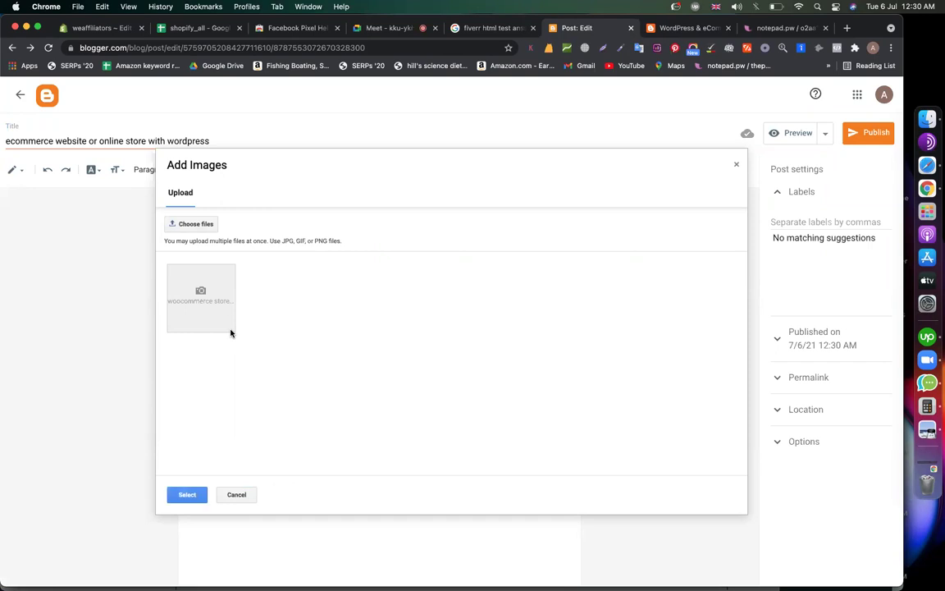
pyautogui.click(186, 495)
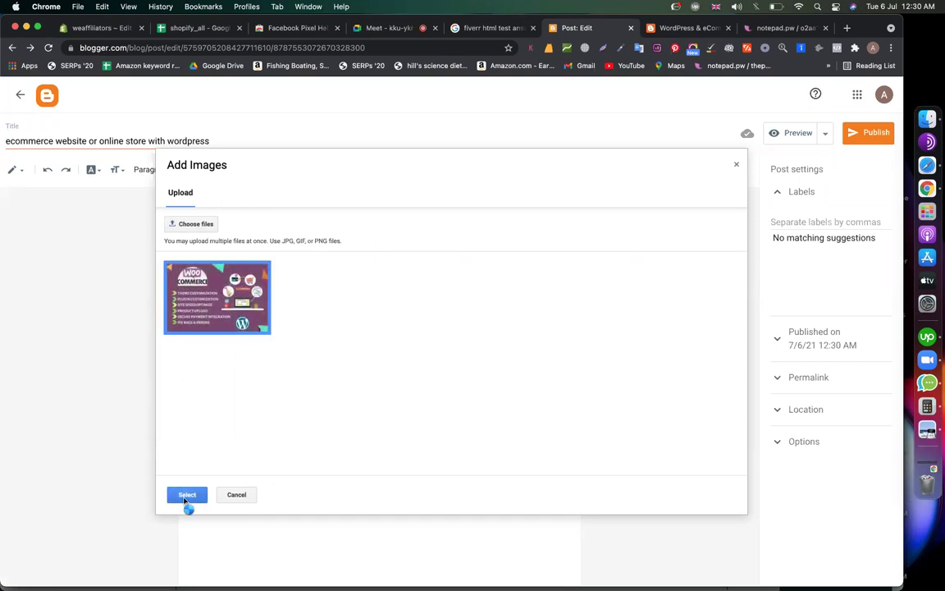
pyautogui.click(369, 233)
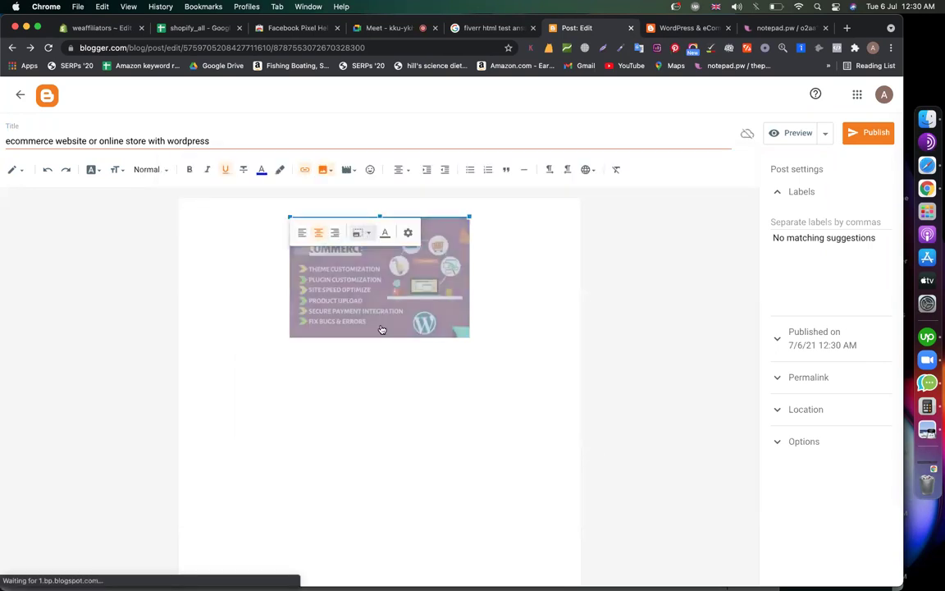
pyautogui.click(348, 311)
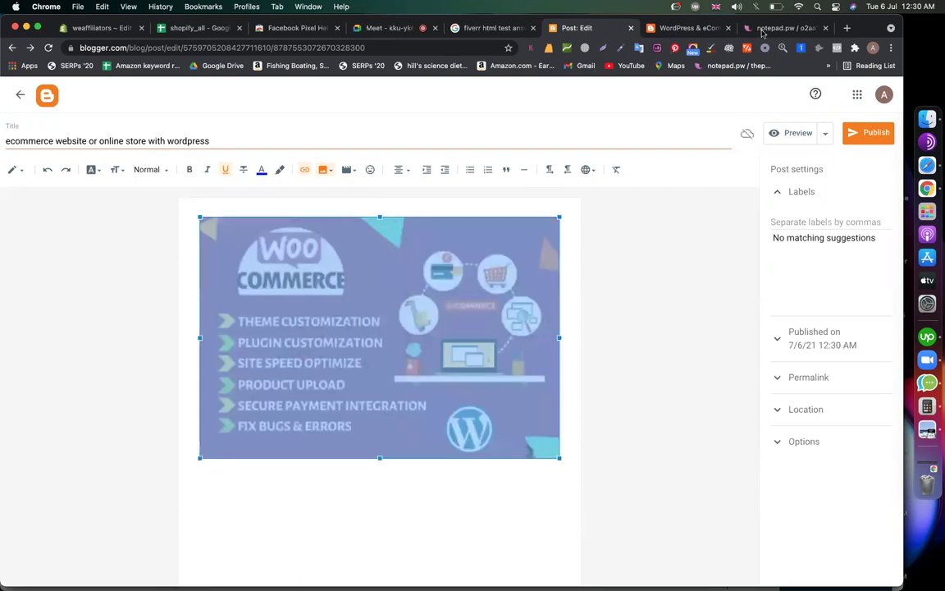
# Copy the entire gig text from the notepad.pw note and return to the post editor
pyautogui.click(779, 28)
pyautogui.press('super+a')
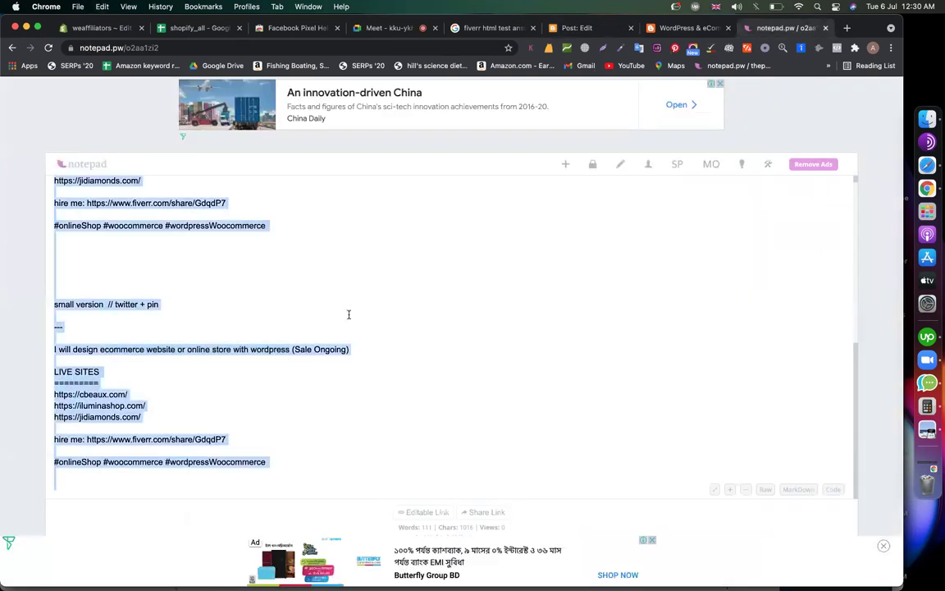
pyautogui.hotkey('ctrl', 'shift', 'Tab')
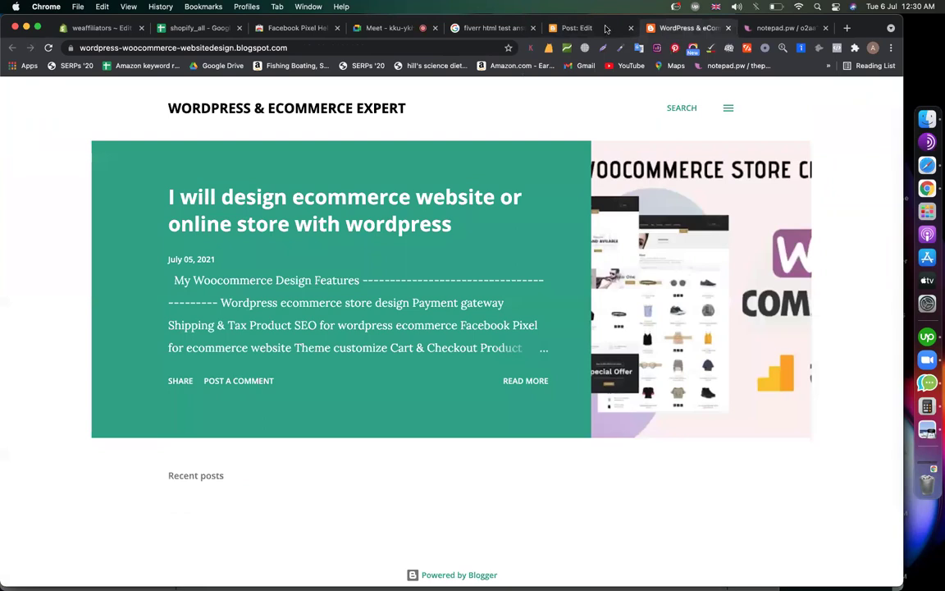
pyautogui.click(583, 28)
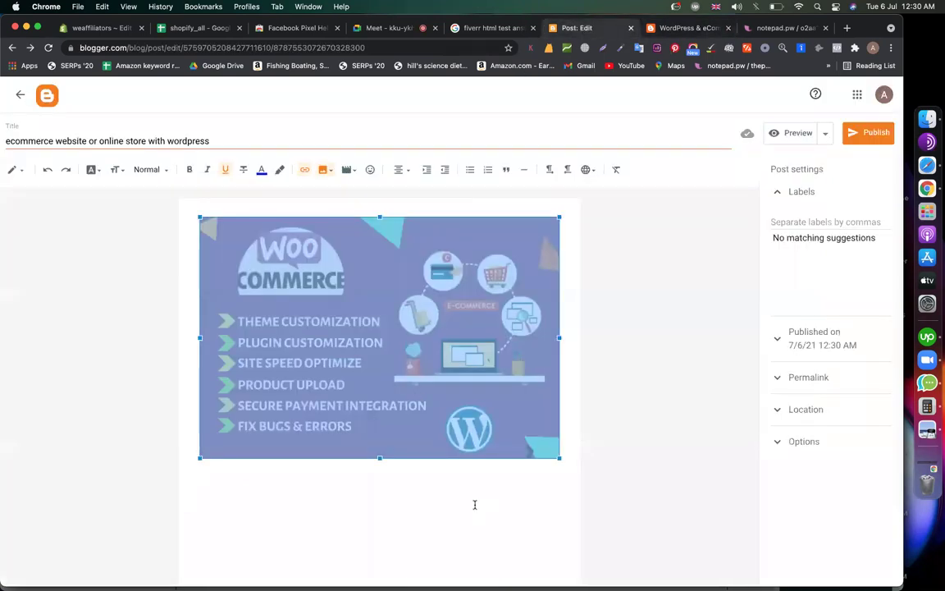
# Undo the accidental deletion of the WooCommerce image and left-align the line below it
pyautogui.press('BackSpace')
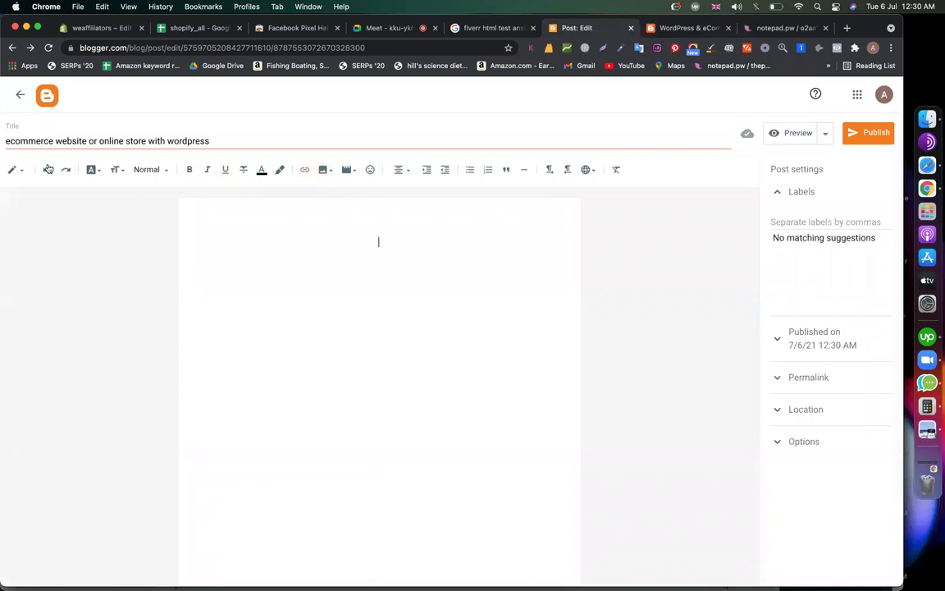
pyautogui.press('super+z')
pyautogui.click(386, 395)
pyautogui.click(529, 460)
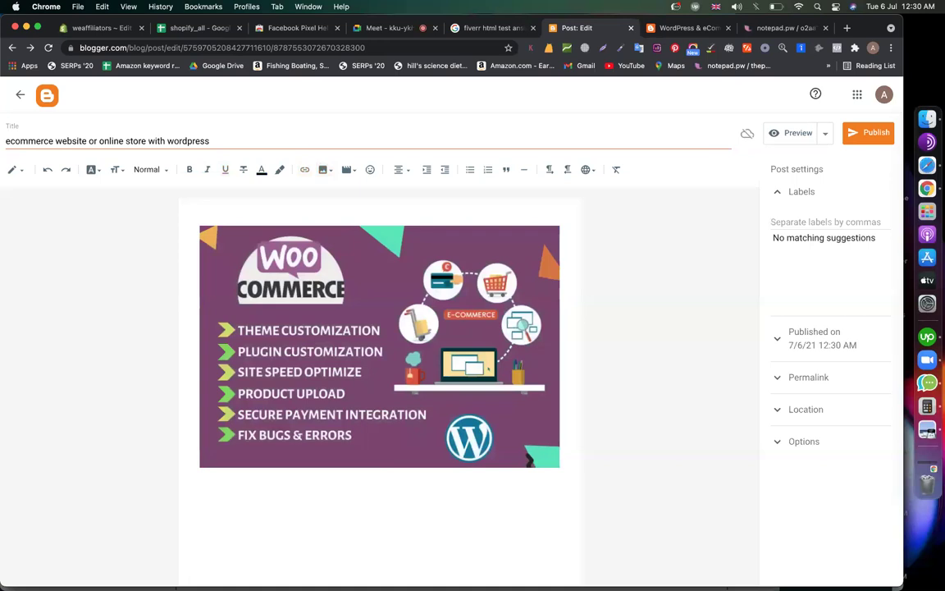
pyautogui.click(402, 169)
pyautogui.click(407, 149)
# Paste the gig description into the post body and publish the post
pyautogui.press('super+Down')
pyautogui.press('super+Up')
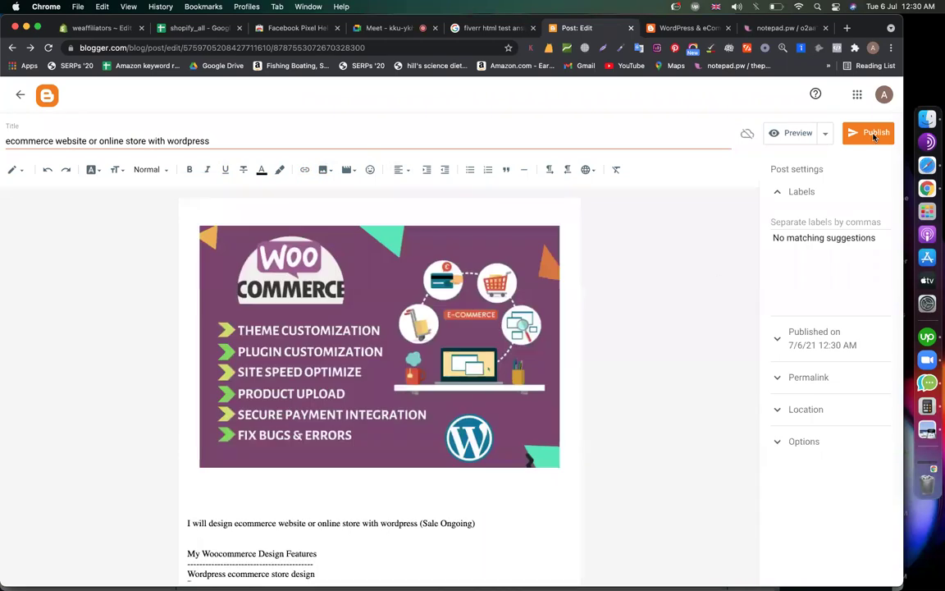
pyautogui.click(871, 132)
pyautogui.click(497, 357)
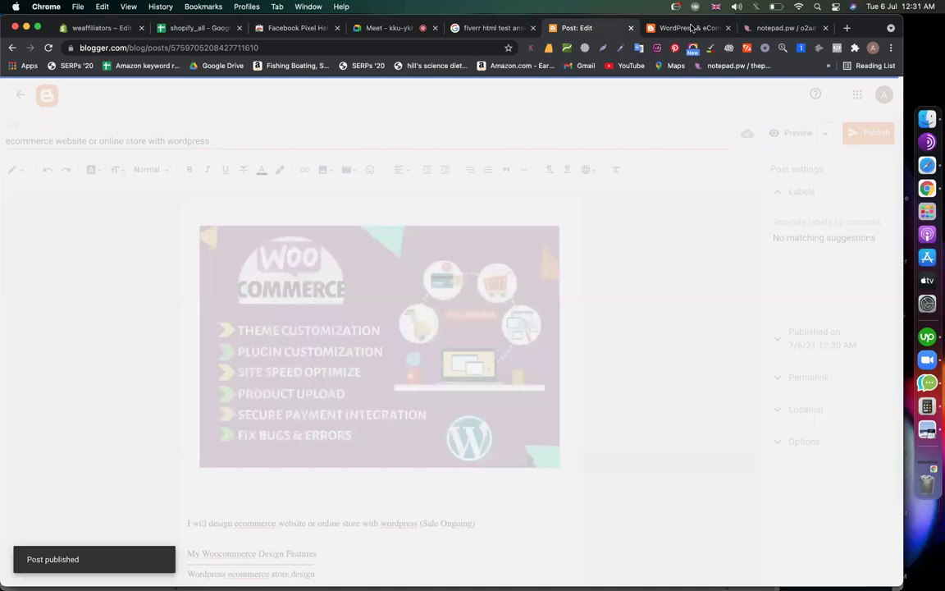
# Reload the live blog to verify the new post, then go to Blogger's Theme page
pyautogui.click(689, 28)
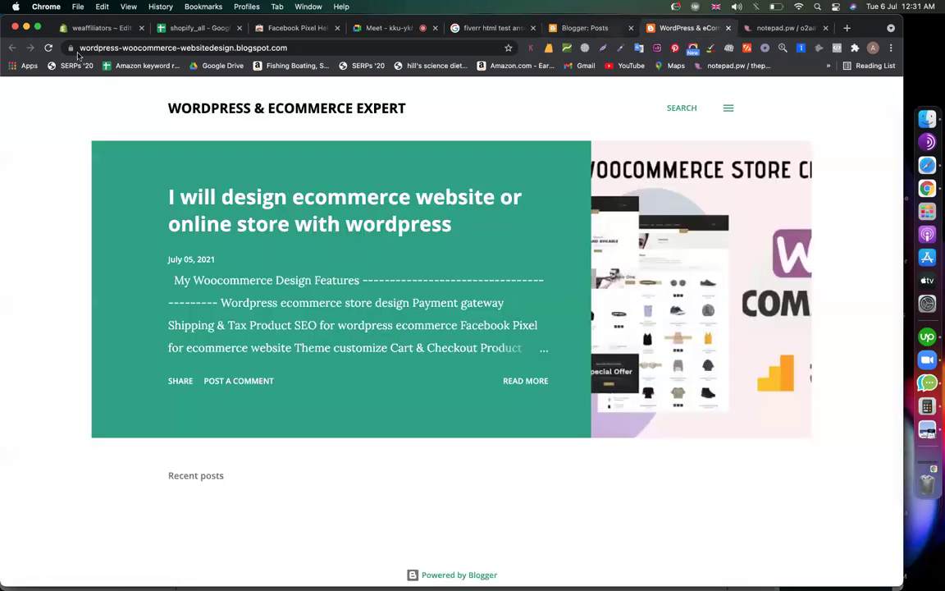
pyautogui.click(203, 210)
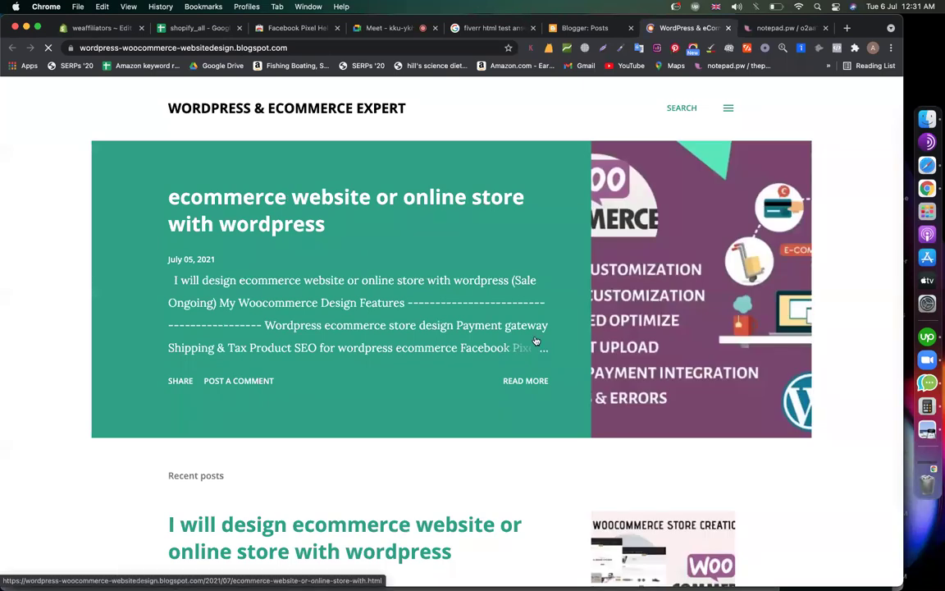
pyautogui.scroll(-5, 534, 341)
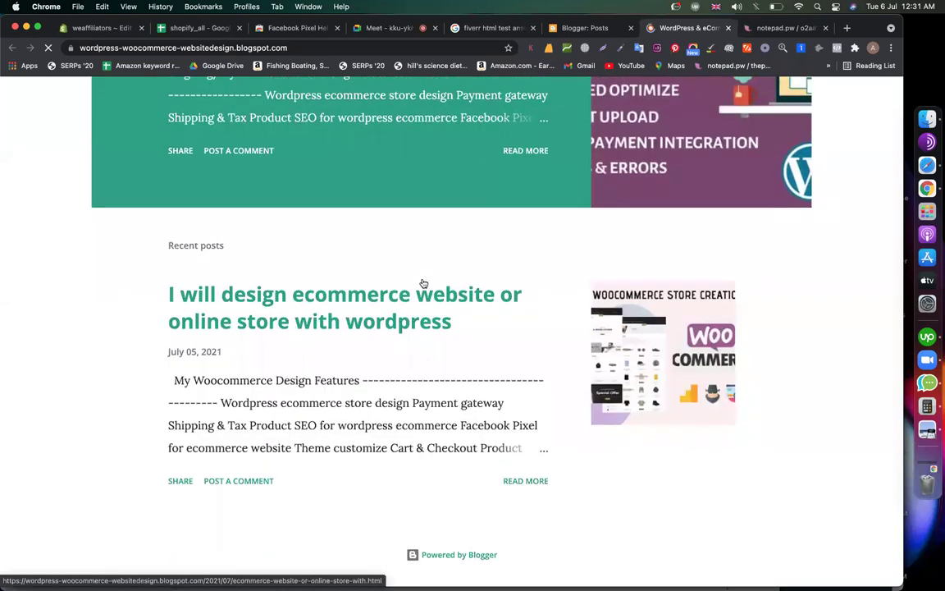
pyautogui.press('super+alt+Left')
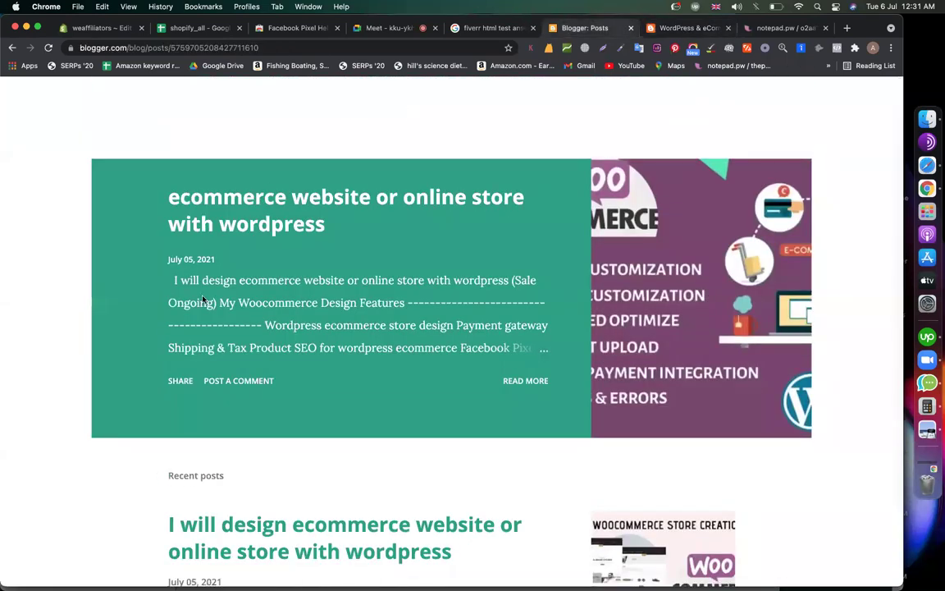
pyautogui.click(51, 386)
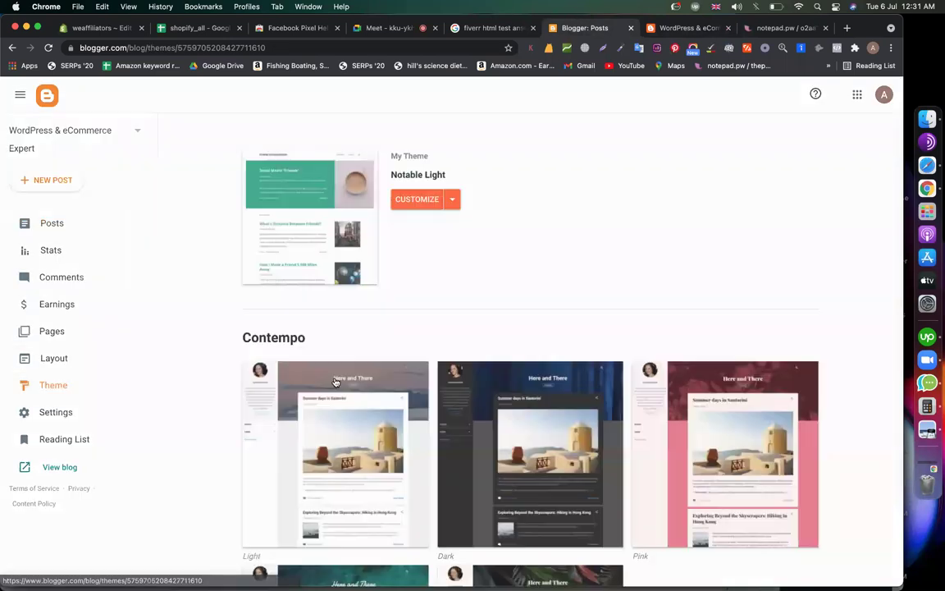
# Open the Contempo Pink theme in the theme customizer
pyautogui.scroll(-3, 614, 358)
pyautogui.click(697, 208)
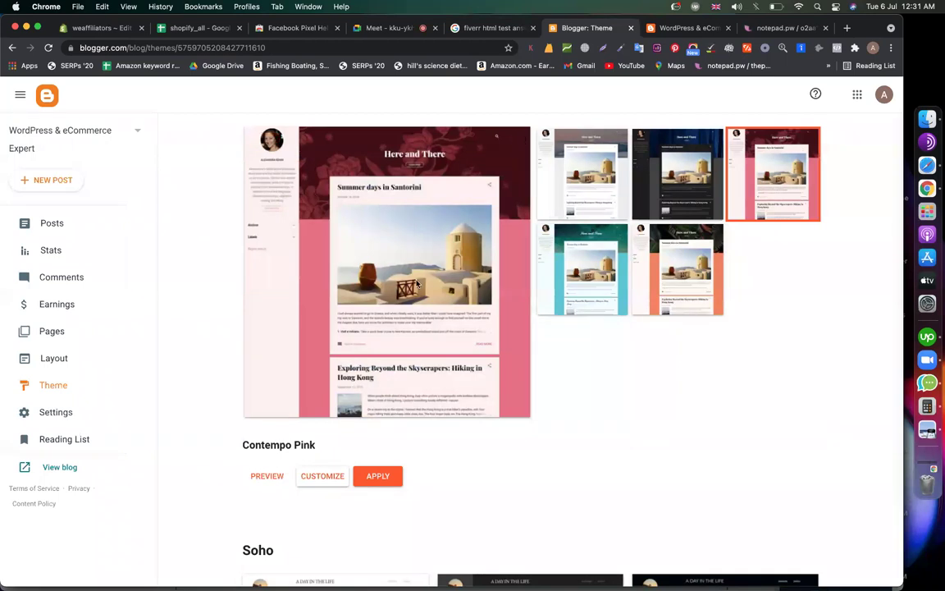
pyautogui.click(308, 481)
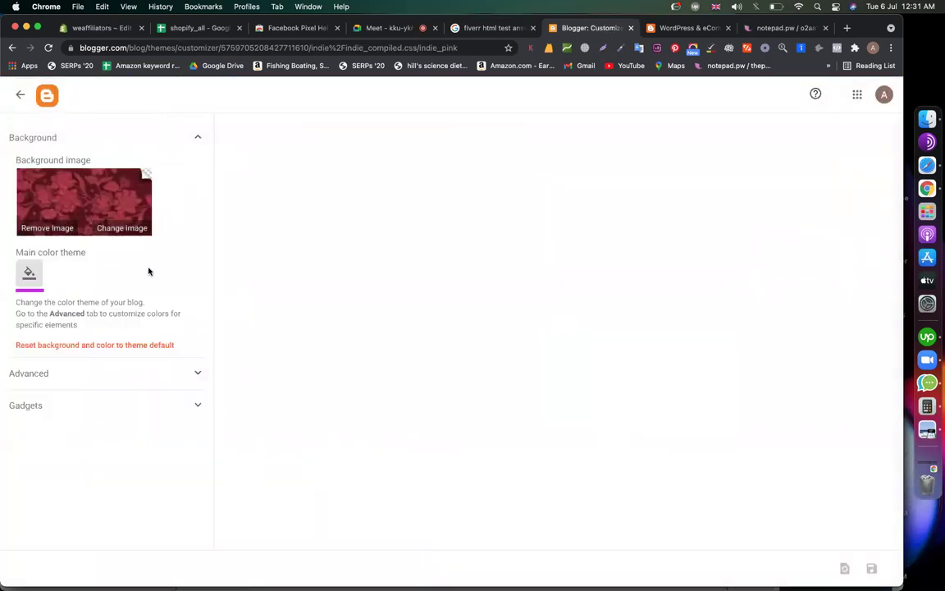
pyautogui.scroll(-3, 413, 283)
pyautogui.scroll(3, 413, 283)
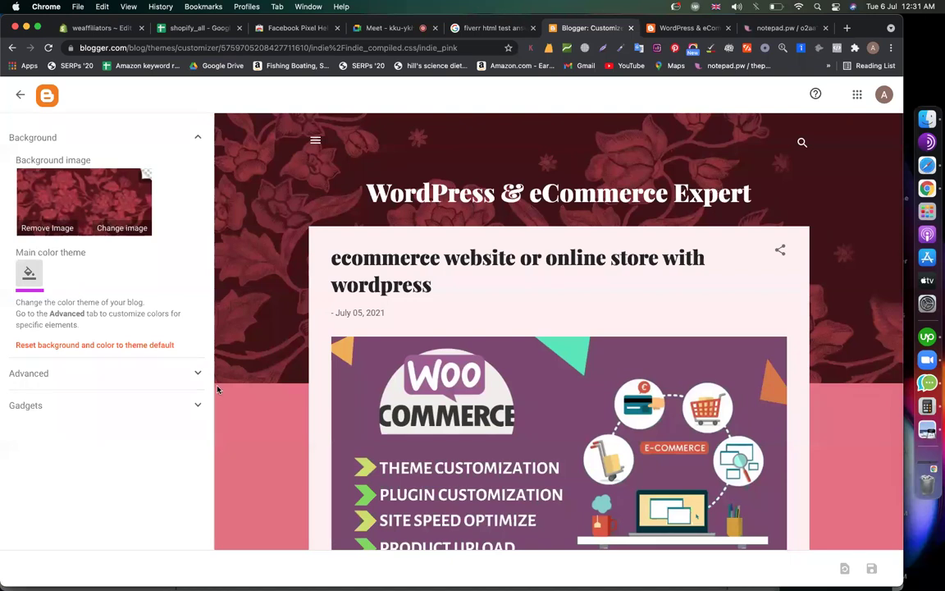
# Set the main colour theme to blue and expand the Advanced settings
pyautogui.click(29, 274)
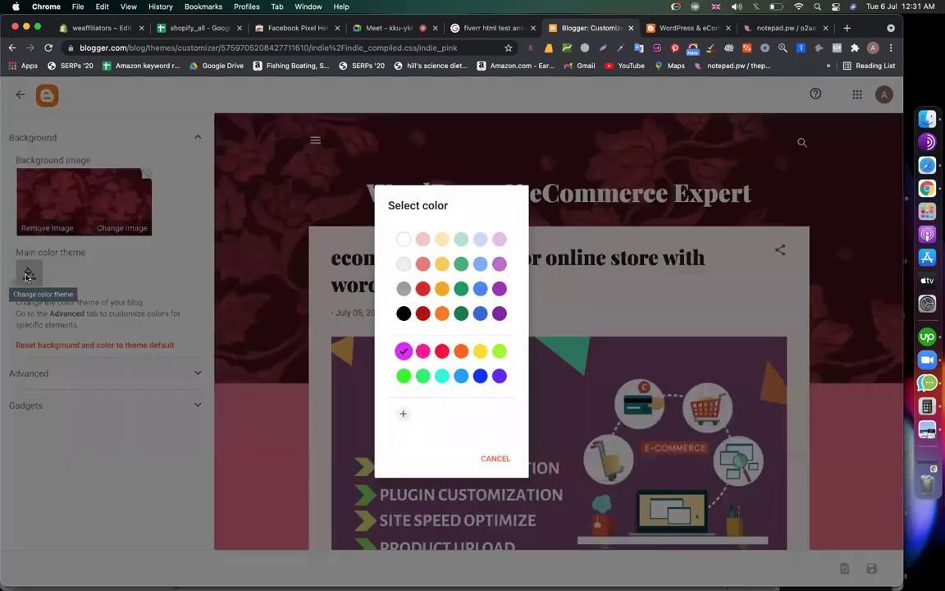
pyautogui.click(481, 376)
pyautogui.scroll(-10, 317, 469)
pyautogui.scroll(-2, 318, 470)
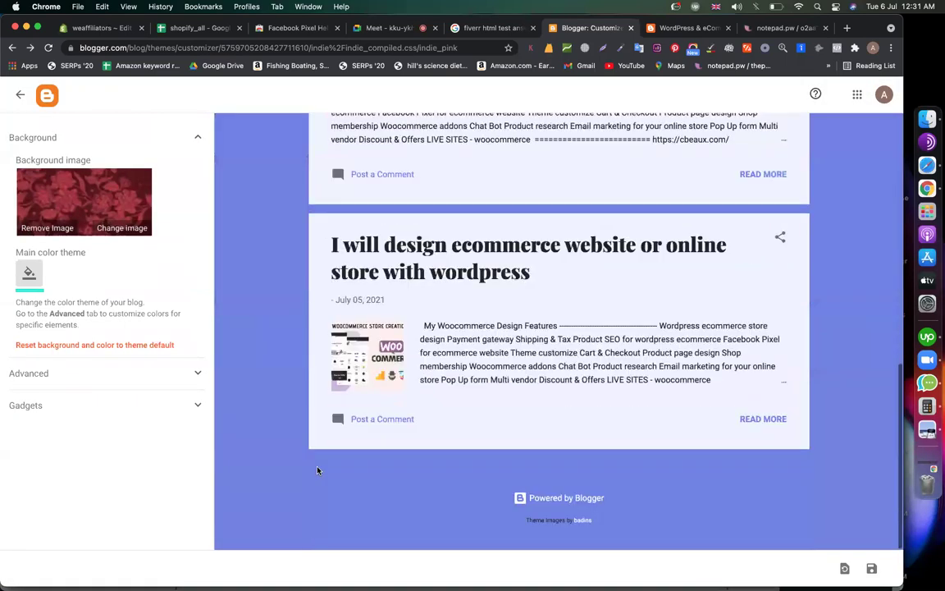
pyautogui.click(100, 379)
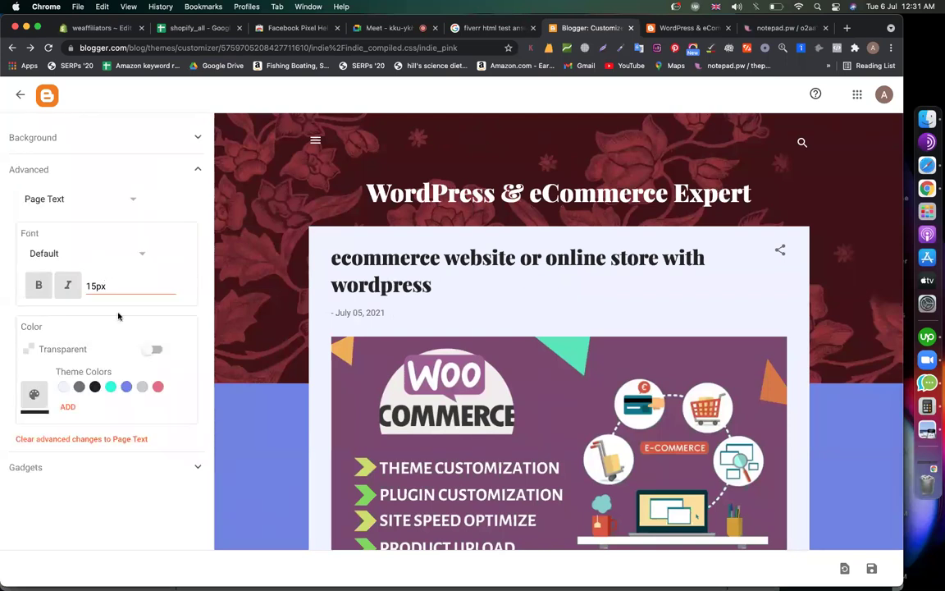
# Change the Page Text size from 15px to 20px
pyautogui.click(97, 285)
pyautogui.press('BackSpace')
pyautogui.press('BackSpace')
pyautogui.write('20')
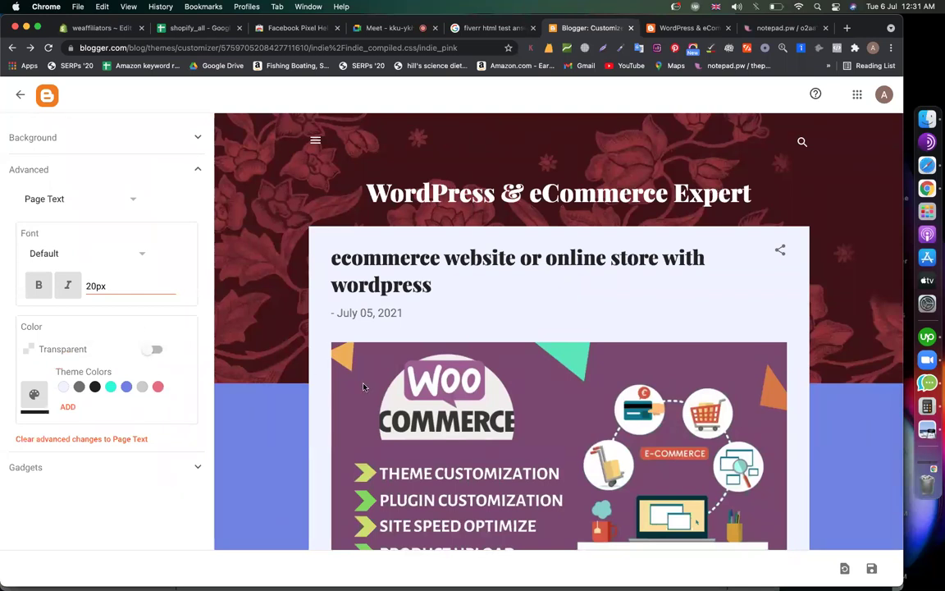
pyautogui.scroll(-5, 328, 348)
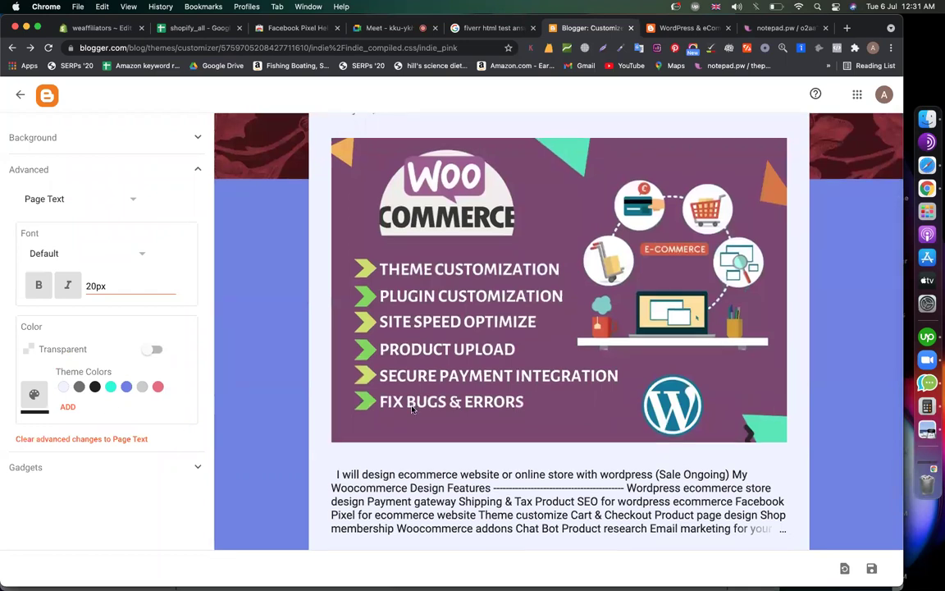
pyautogui.scroll(-4, 354, 385)
# Make the page text blue, return to the Background settings, and open a new tab
pyautogui.click(35, 395)
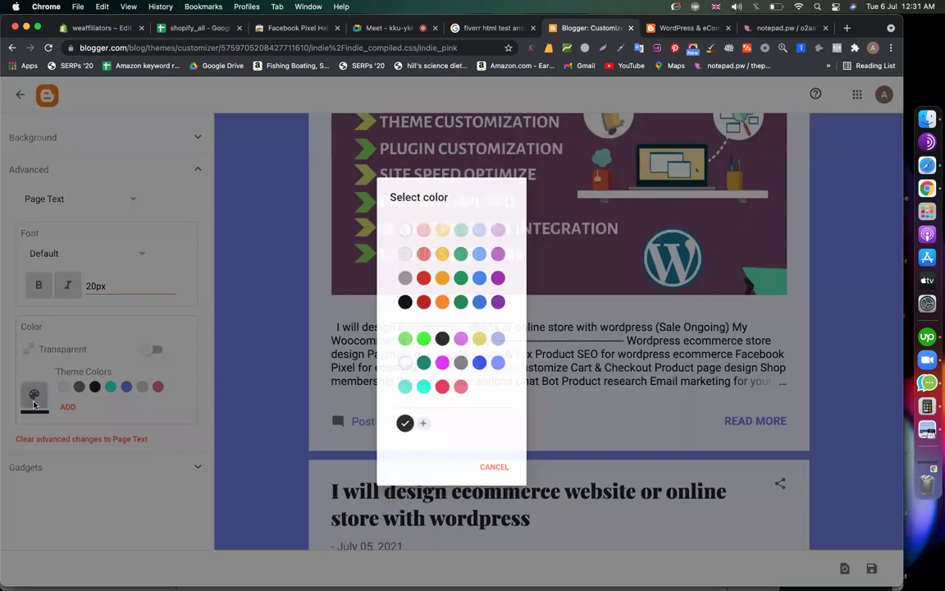
pyautogui.click(479, 366)
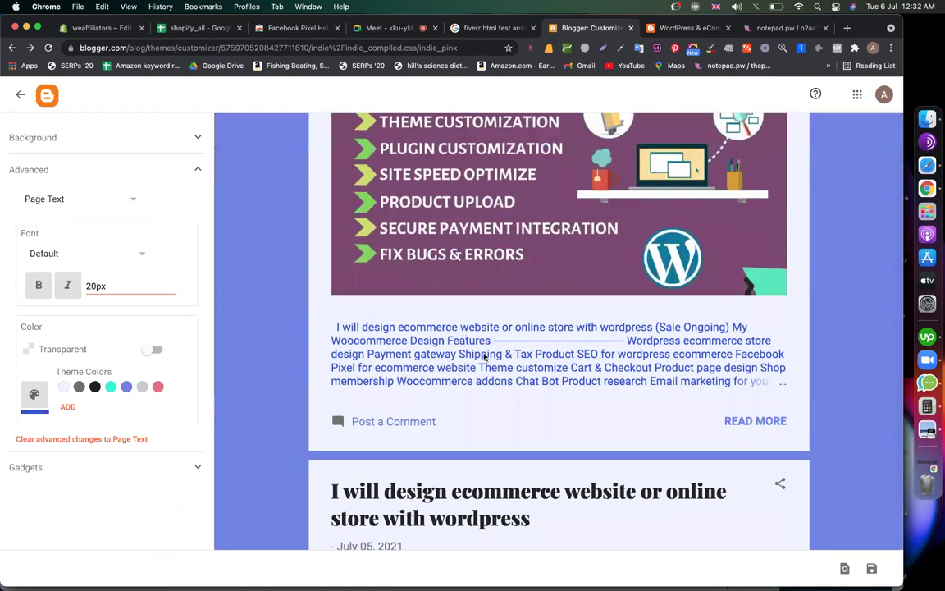
pyautogui.scroll(-5, 367, 382)
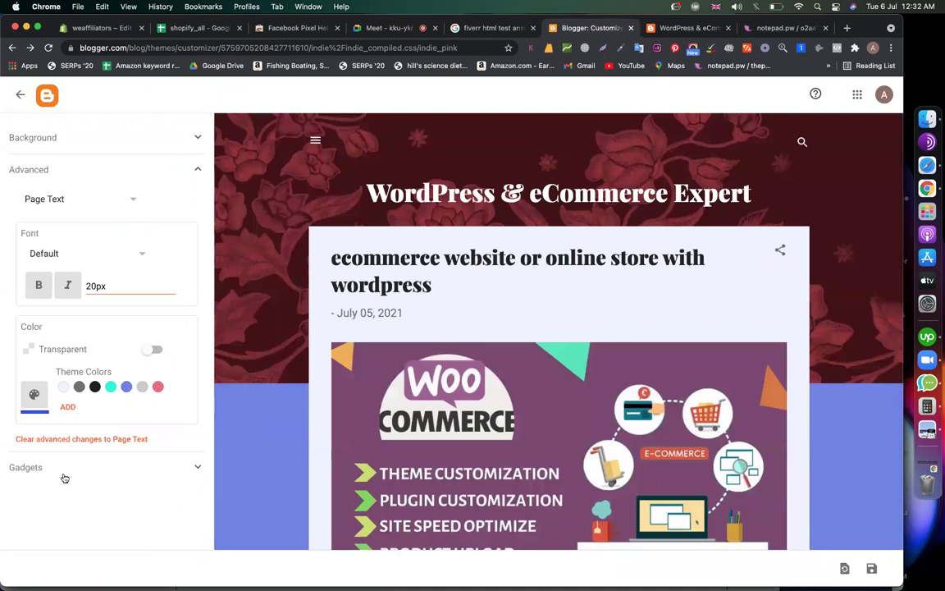
pyautogui.click(172, 144)
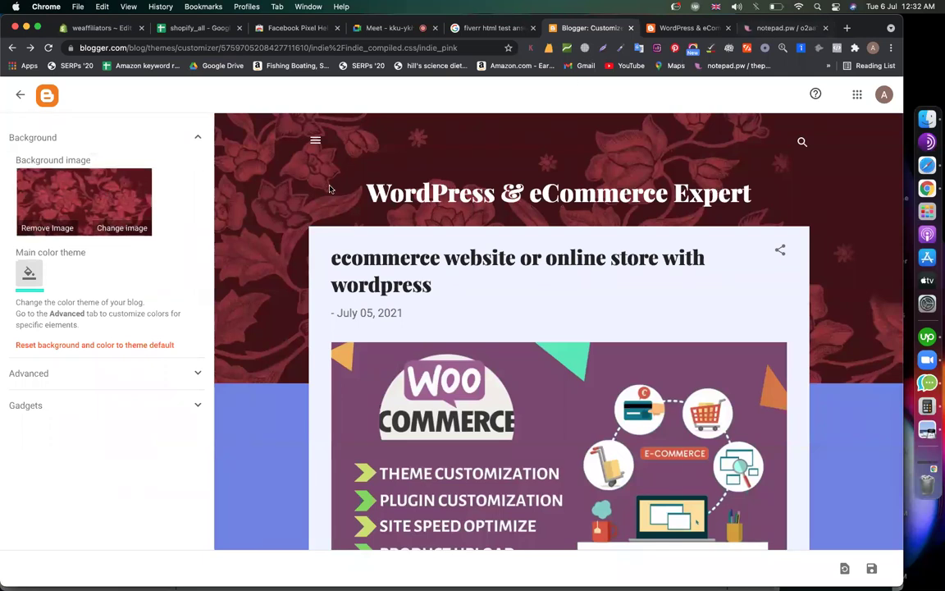
pyautogui.press('super+t')
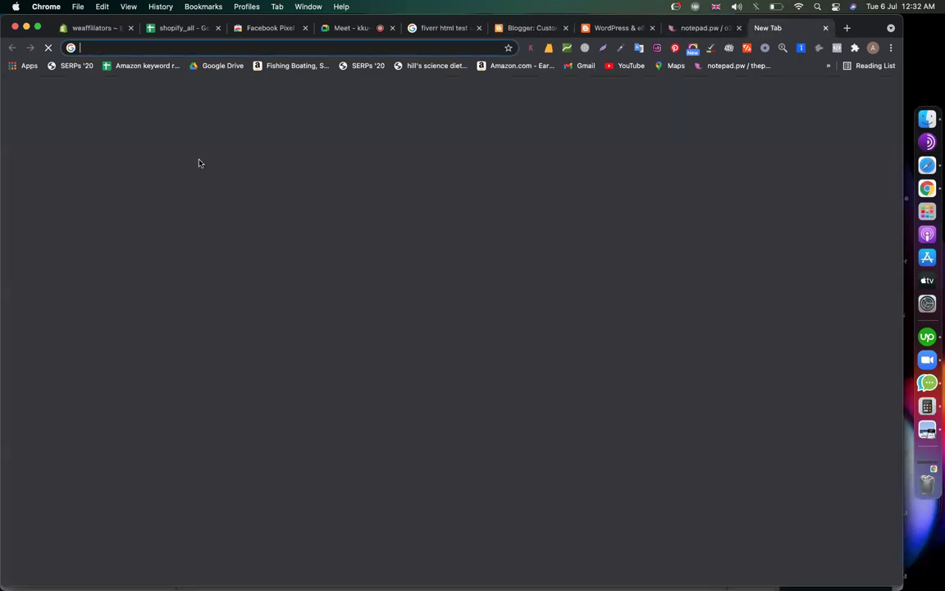
# Search Google Images for 'gradient banner', then return to the Blogger tab
pyautogui.write('gradient banner')
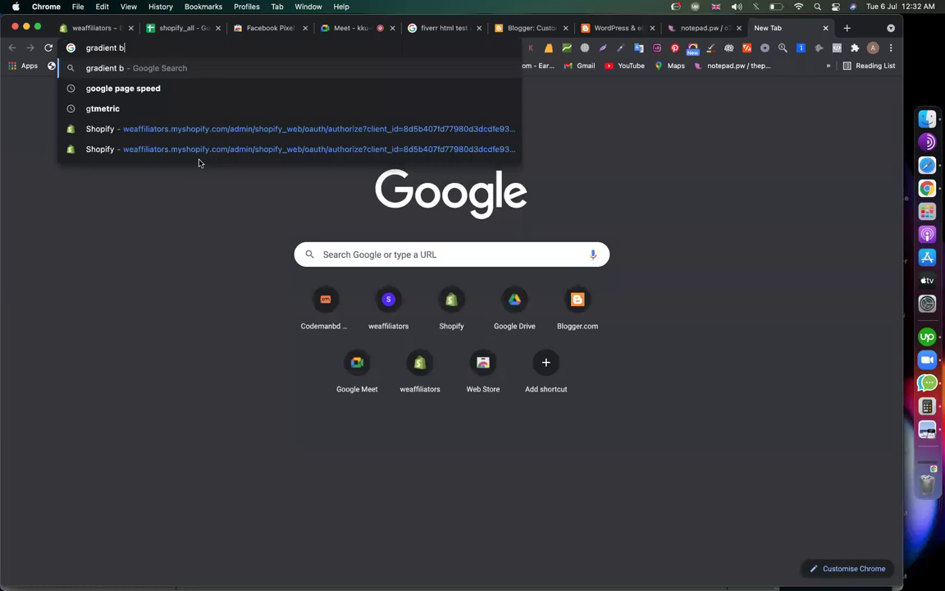
pyautogui.press('Return')
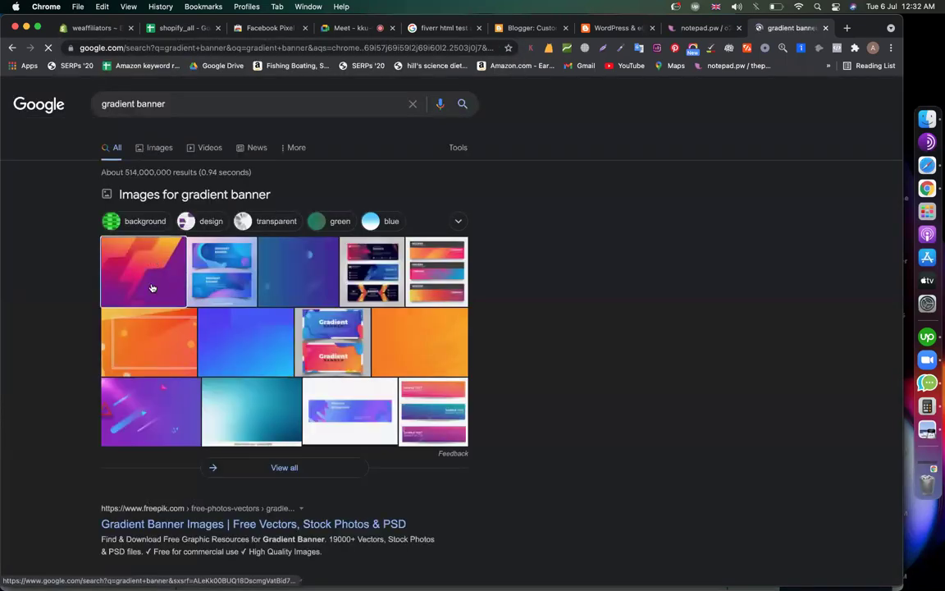
pyautogui.click(152, 288)
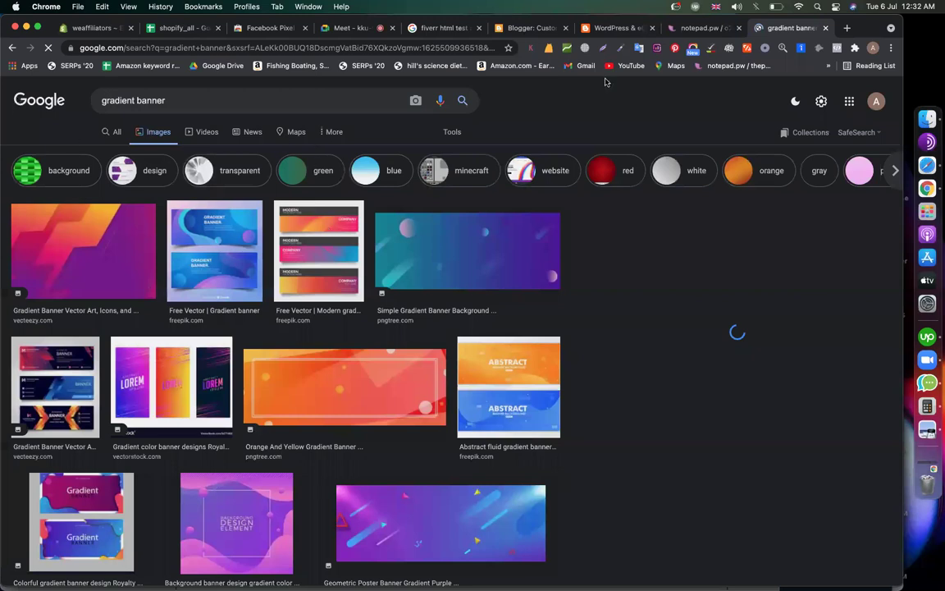
pyautogui.press('super+6')
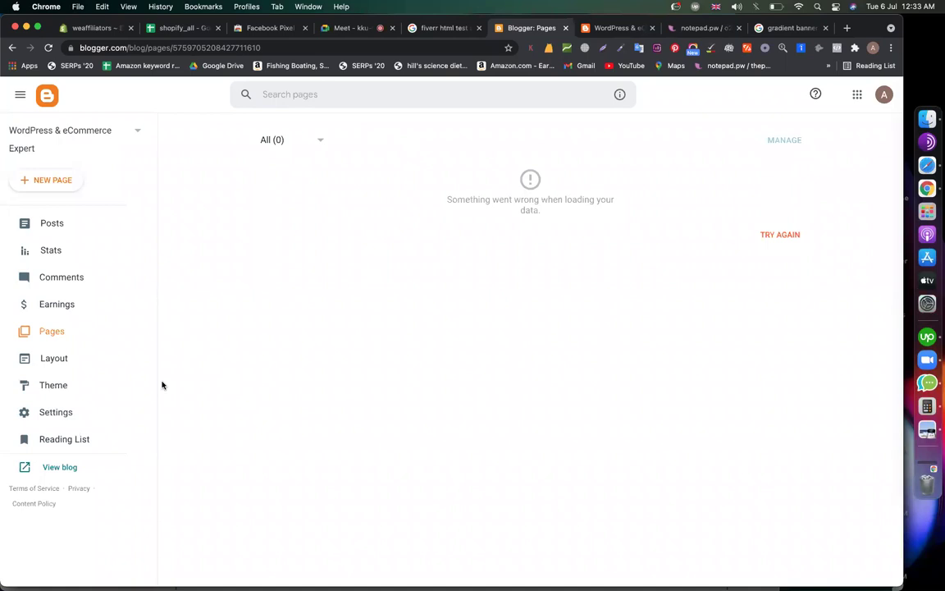
# Reload the blog's Pages list, checking the Posts list along the way
pyautogui.click(40, 335)
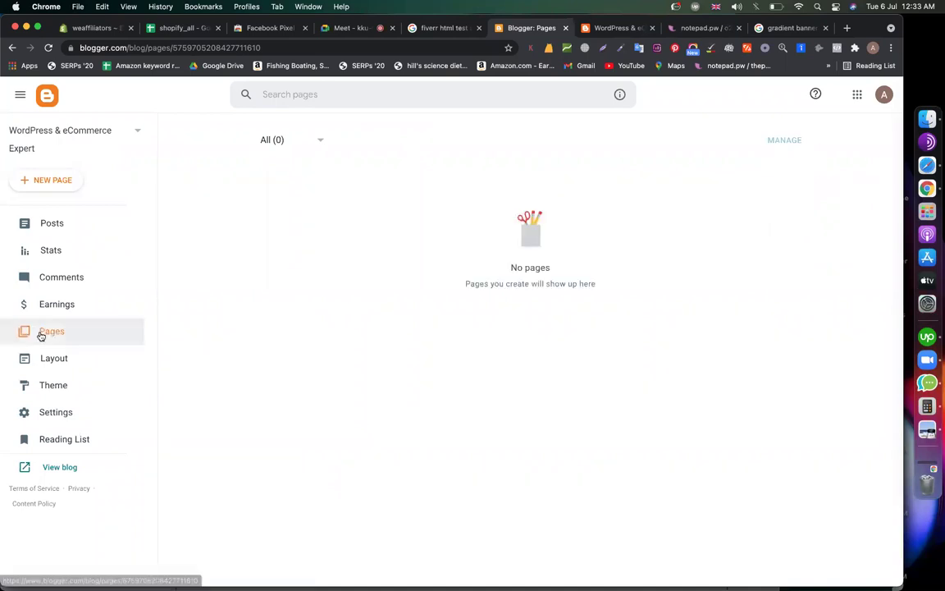
pyautogui.click(52, 224)
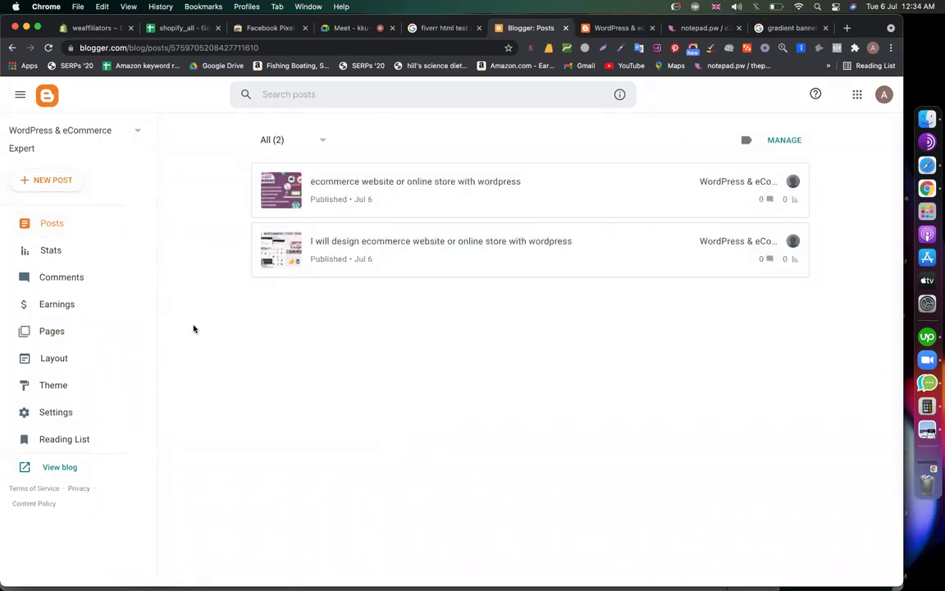
pyautogui.click(78, 337)
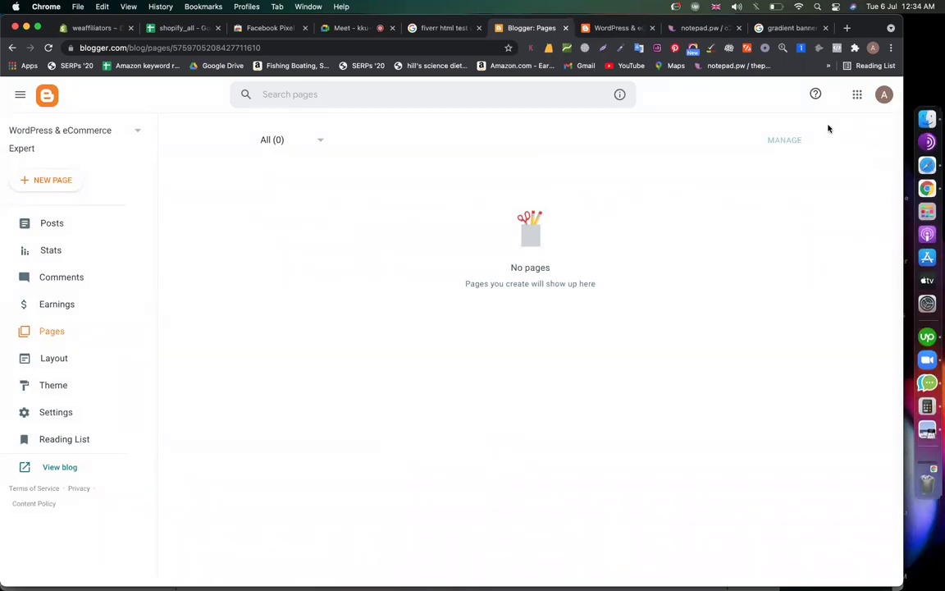
# Glance at the call and live blog tabs, then create a new blank page
pyautogui.click(354, 29)
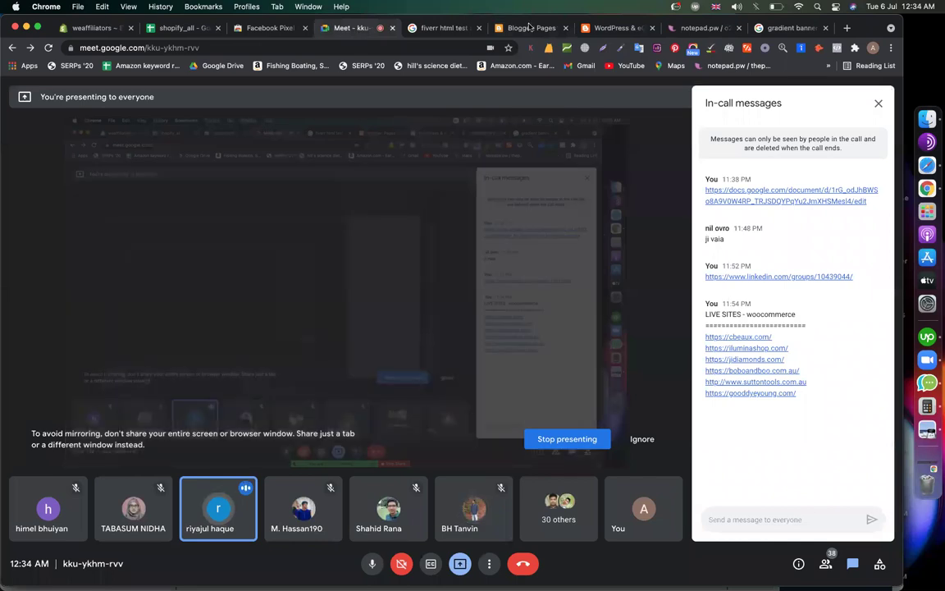
pyautogui.click(617, 28)
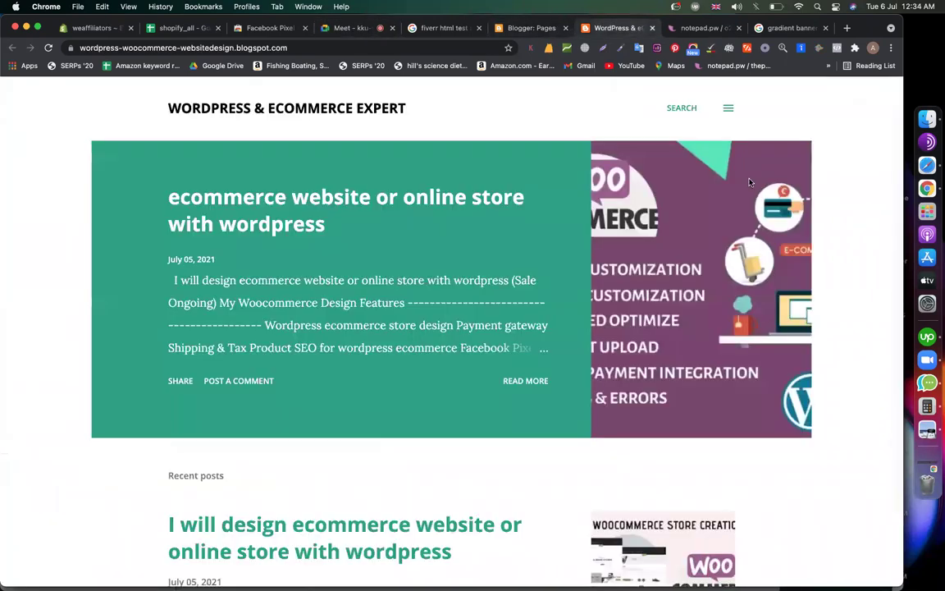
pyautogui.click(532, 28)
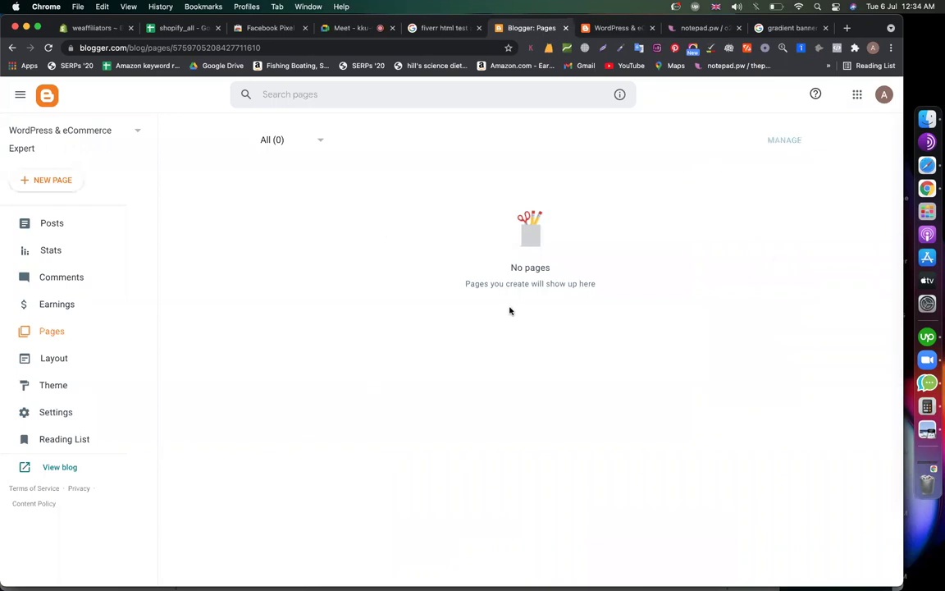
pyautogui.moveTo(464, 282); pyautogui.dragTo(592, 283)
pyautogui.click(226, 267)
pyautogui.click(48, 181)
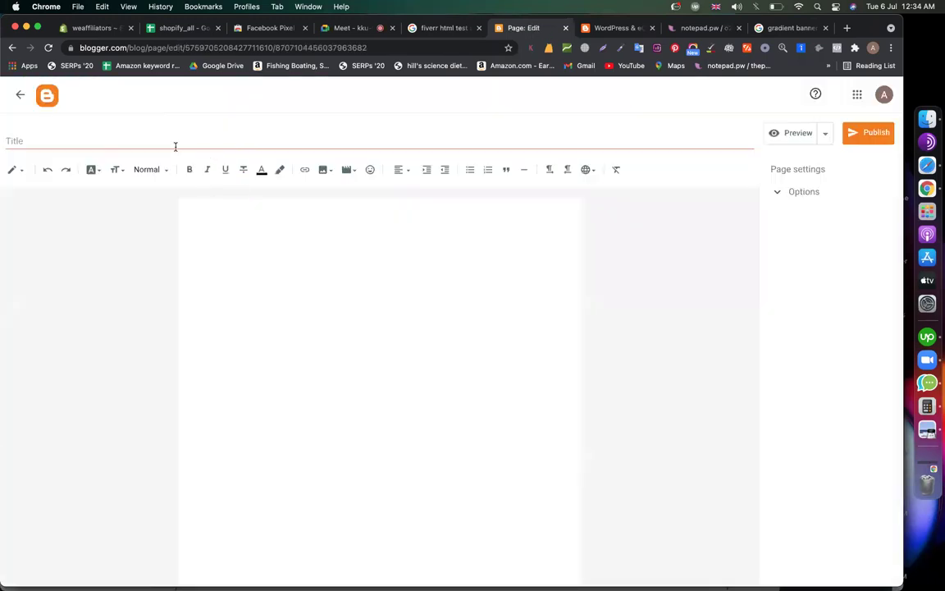
# Title the page 'About' plus the author's name and upload the author's photo from Desktop
pyautogui.write('About Mi')
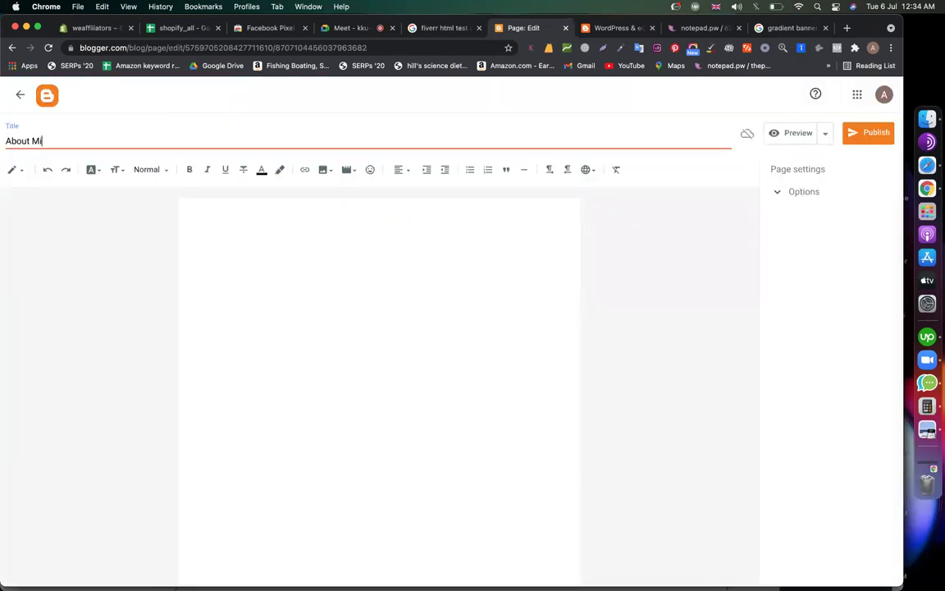
pyautogui.write('nhazul Asif')
pyautogui.click(342, 283)
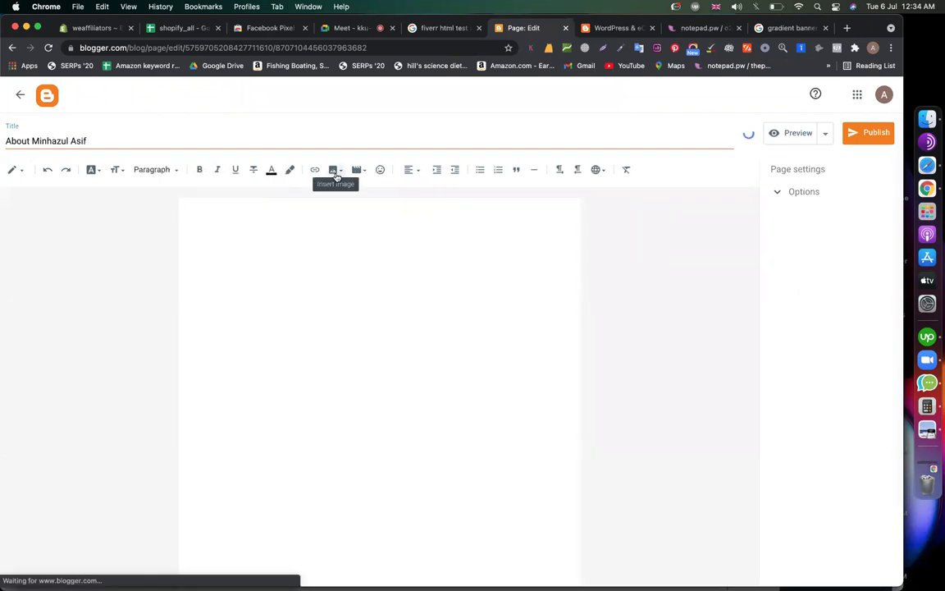
pyautogui.click(334, 169)
pyautogui.click(362, 198)
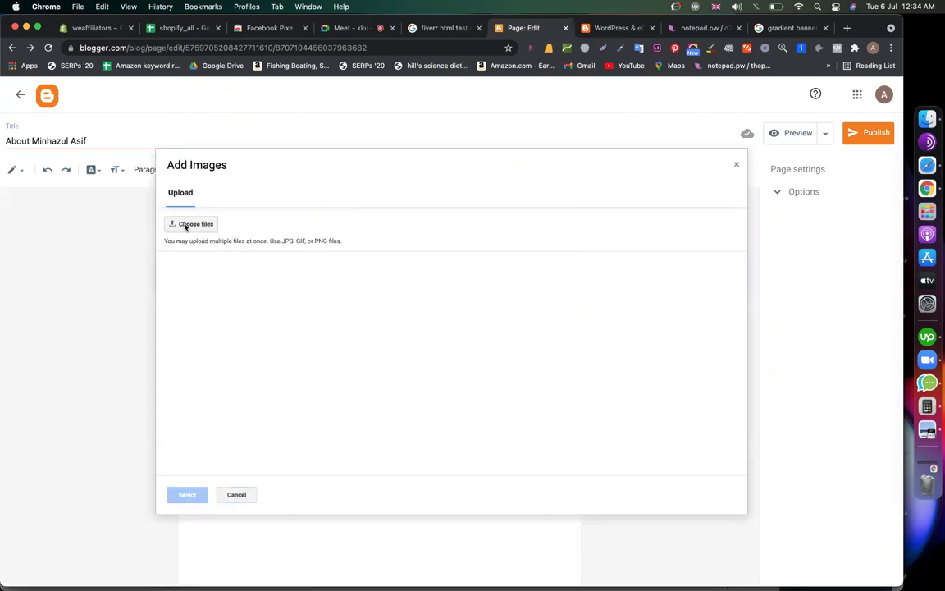
pyautogui.click(186, 225)
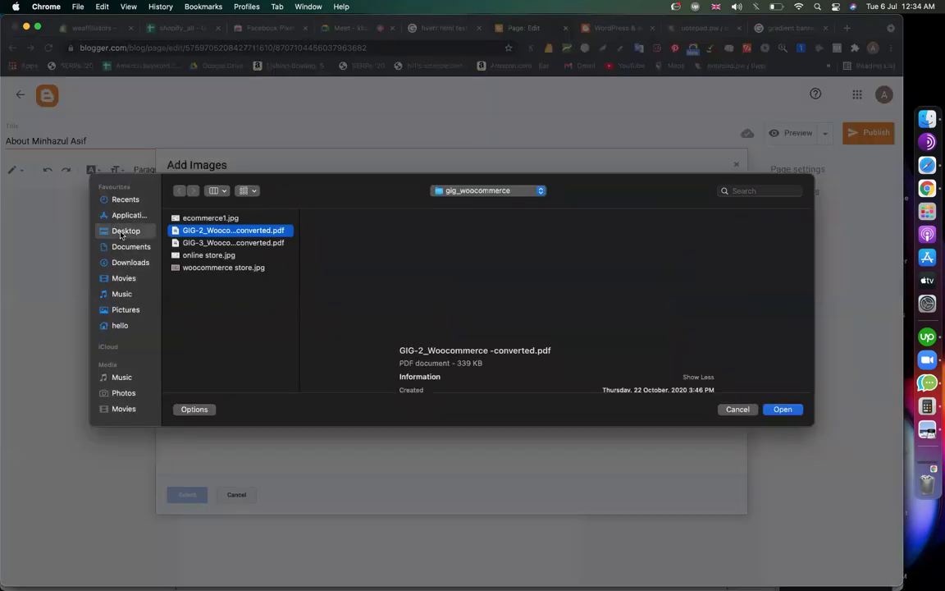
pyautogui.click(125, 231)
pyautogui.doubleClick(197, 268)
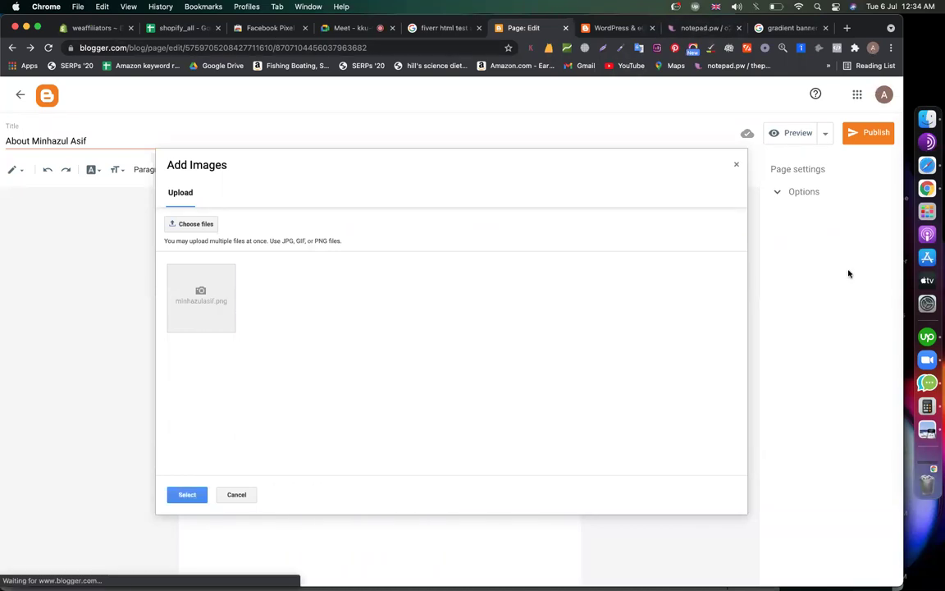
pyautogui.press('super+shift+m')
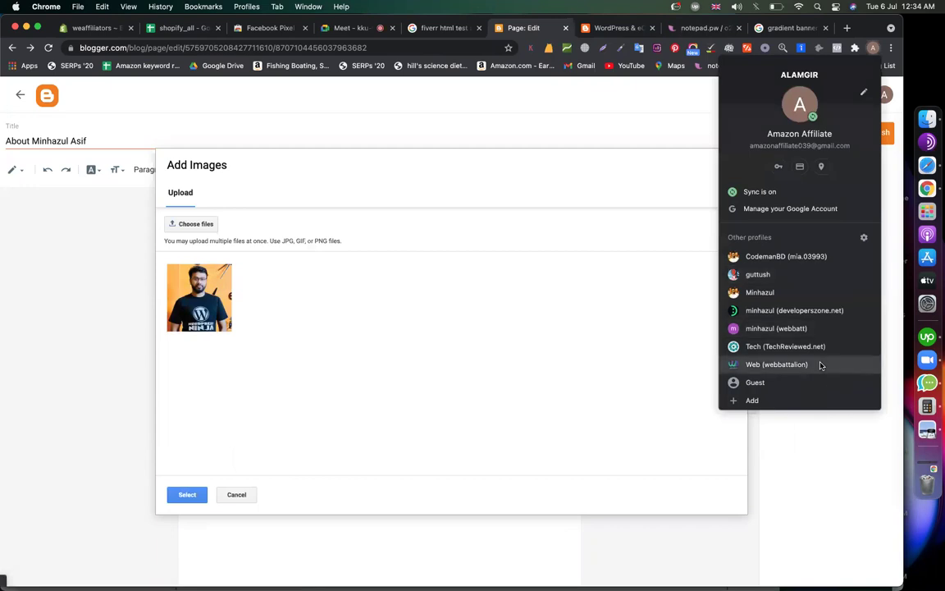
# Copy the About The Seller bio from the Fiverr gig page
pyautogui.click(776, 364)
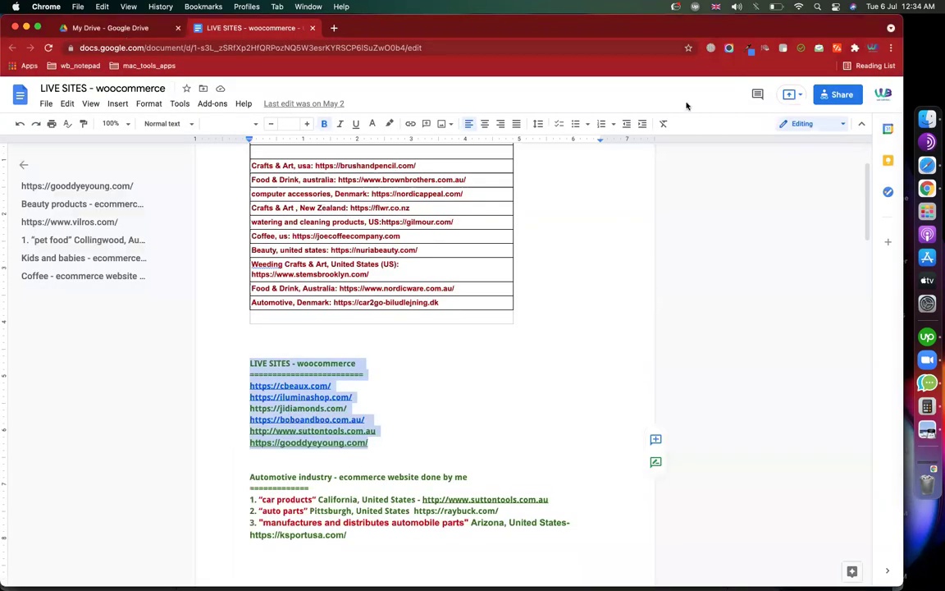
pyautogui.click(874, 50)
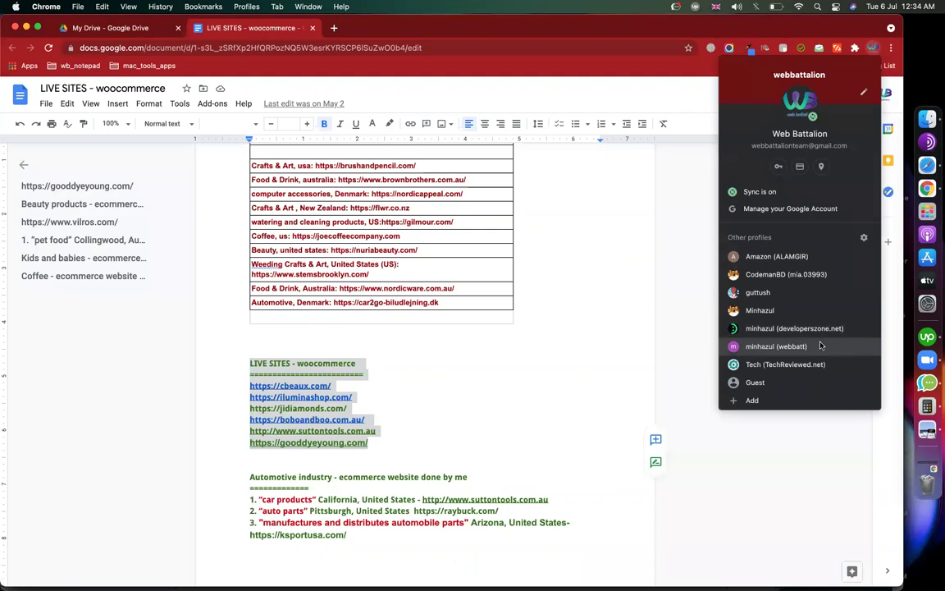
pyautogui.click(737, 310)
pyautogui.scroll(10, 137, 193)
pyautogui.scroll(-10, 137, 194)
pyautogui.scroll(3, 137, 194)
pyautogui.scroll(-10, 137, 193)
pyautogui.scroll(12, 137, 193)
pyautogui.scroll(-1, 265, 379)
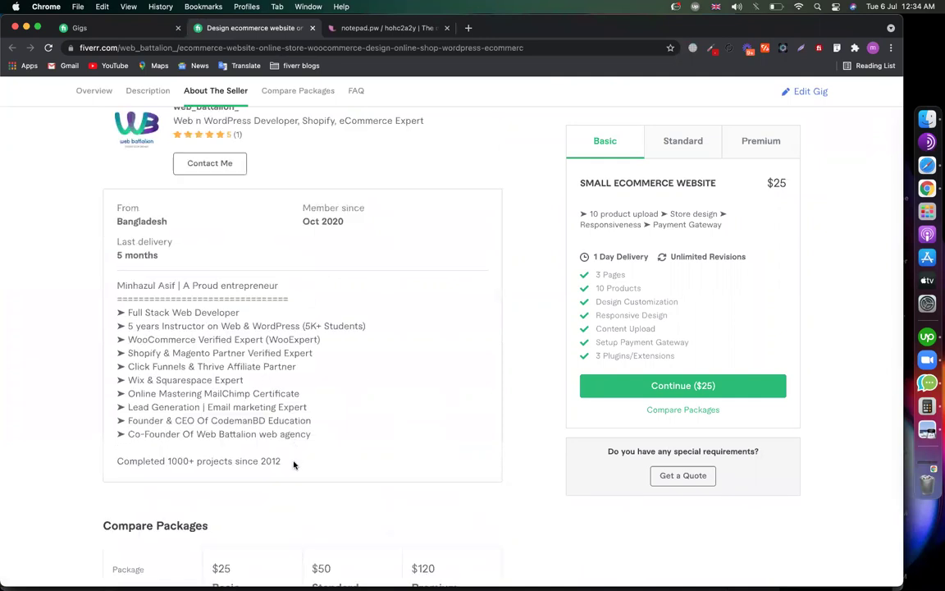
pyautogui.moveTo(267, 445); pyautogui.dragTo(107, 258)
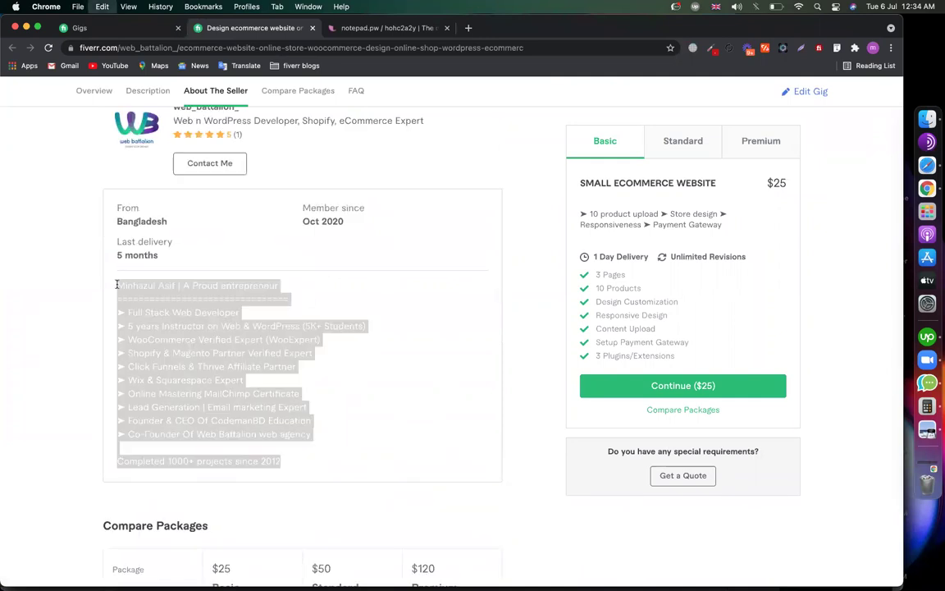
# In the Blogger page draft, insert the uploaded portrait photo and place the cursor below it
pyautogui.click(875, 50)
pyautogui.click(714, 230)
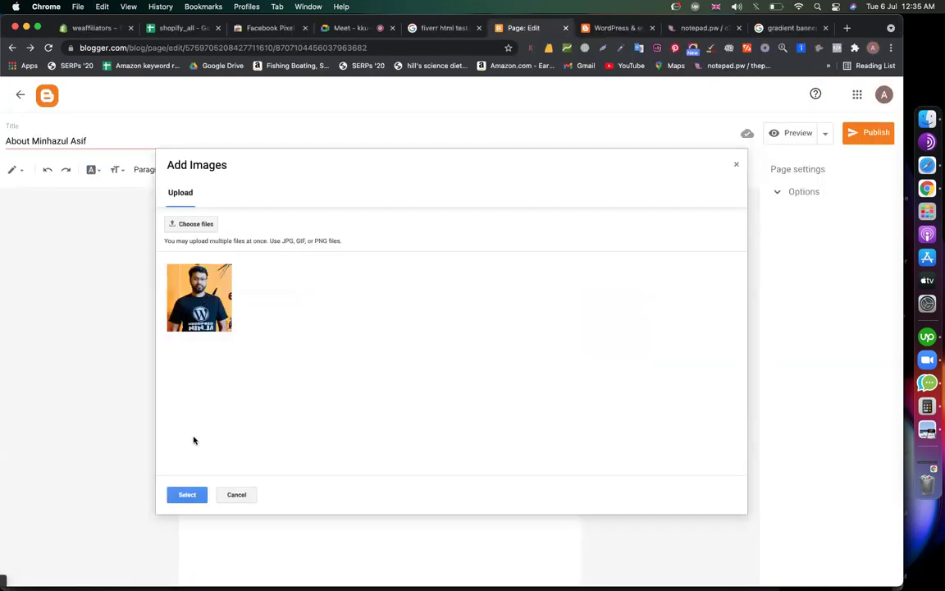
pyautogui.click(187, 494)
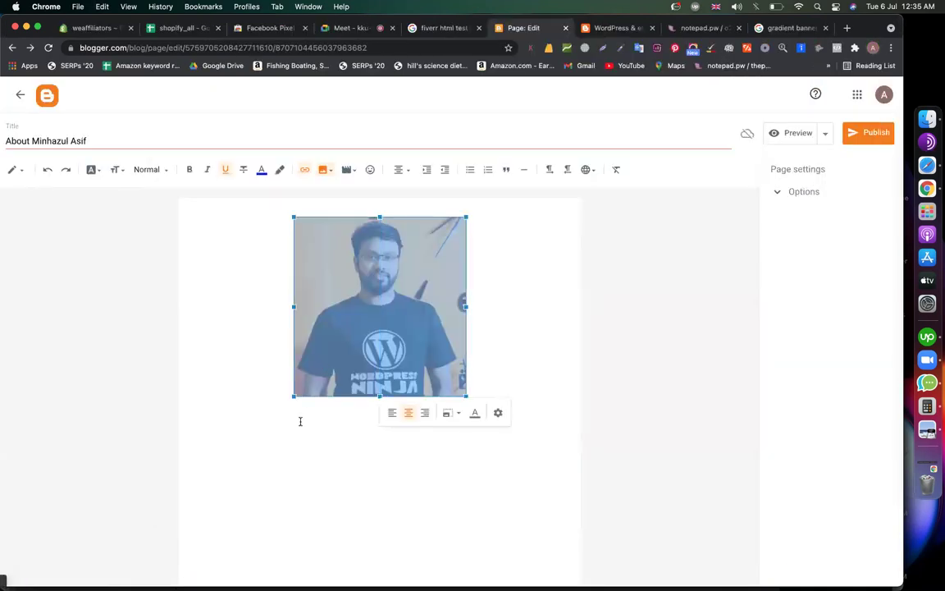
pyautogui.click(301, 421)
# Paste the seller bio under the photo and centre all the page content
pyautogui.press('super+v')
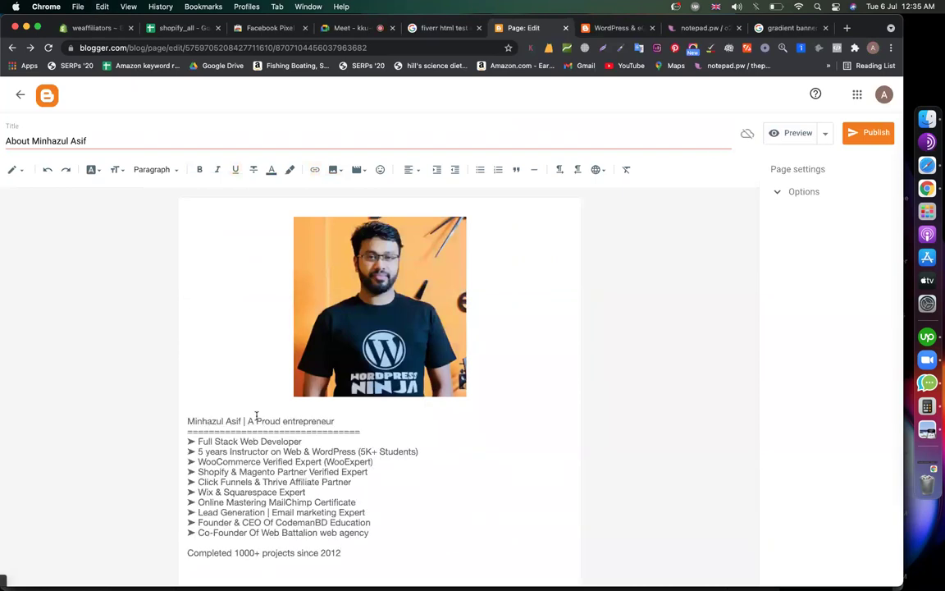
pyautogui.press('super+a')
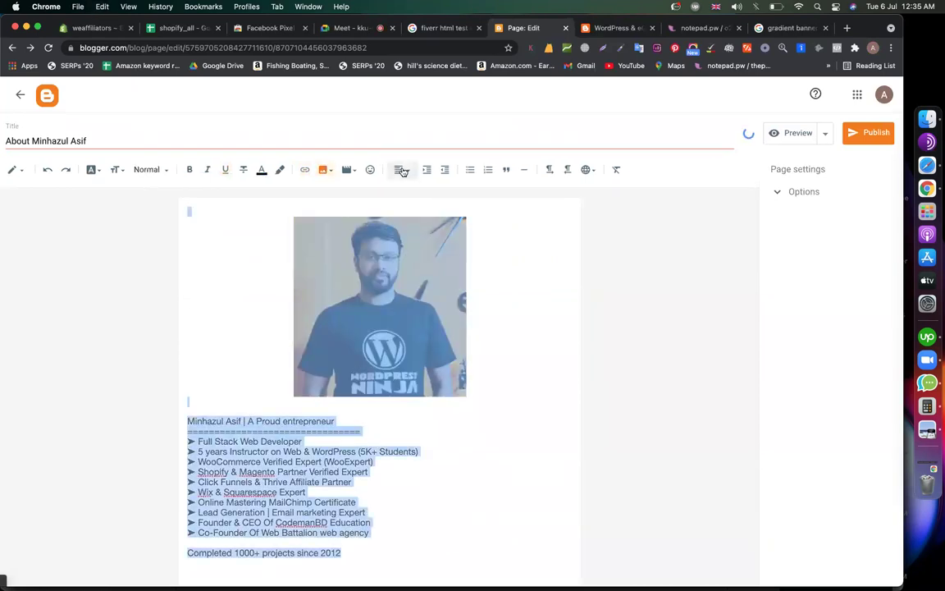
pyautogui.click(401, 169)
pyautogui.click(418, 200)
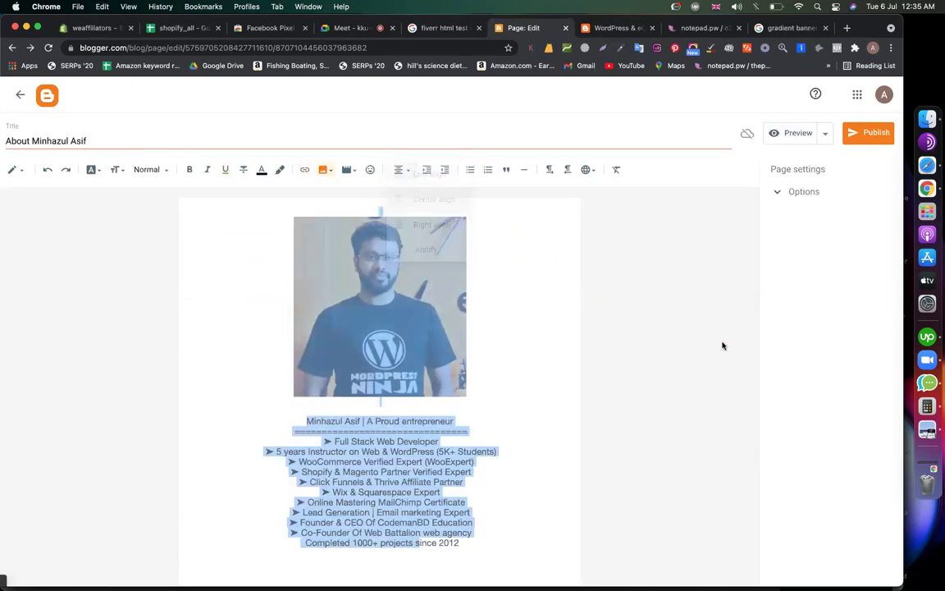
pyautogui.click(552, 355)
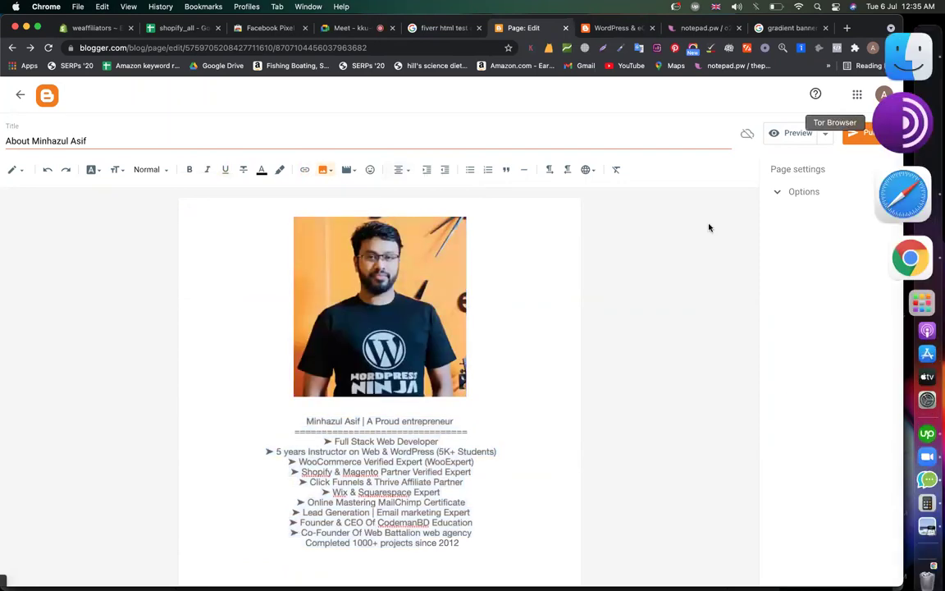
# Shorten the page title to 'About' and publish the page
pyautogui.moveTo(30, 140); pyautogui.dragTo(496, 137)
pyautogui.press('BackSpace')
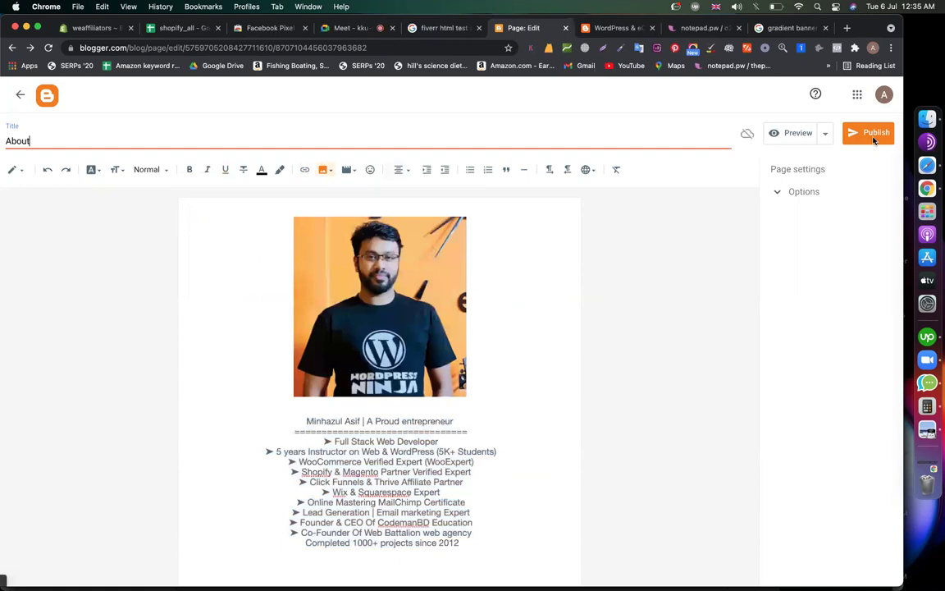
pyautogui.click(874, 133)
pyautogui.click(499, 354)
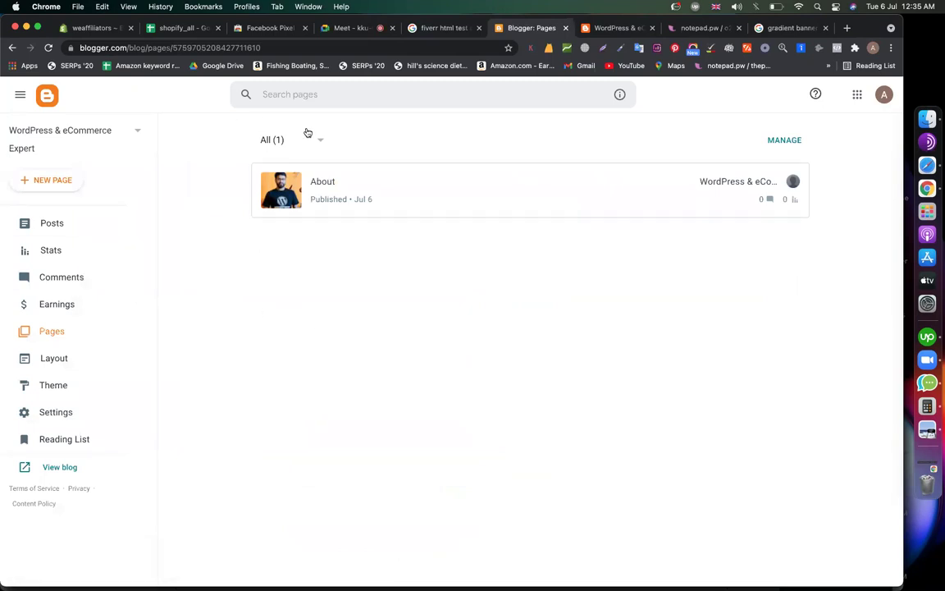
# Reload and review the live blog, then bring up Blogger's Layout page
pyautogui.click(619, 28)
pyautogui.click(48, 48)
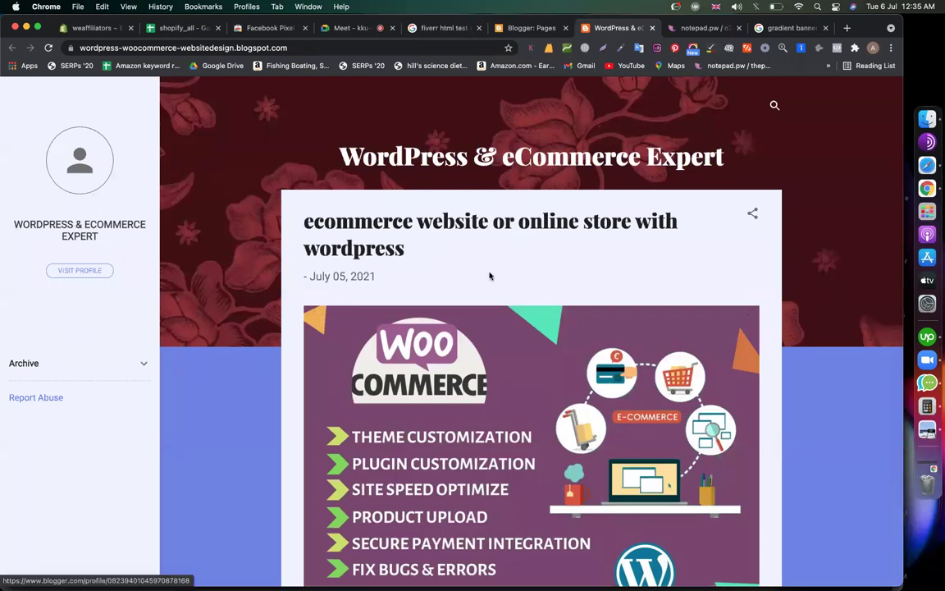
pyautogui.scroll(-15, 489, 275)
pyautogui.scroll(15, 369, 263)
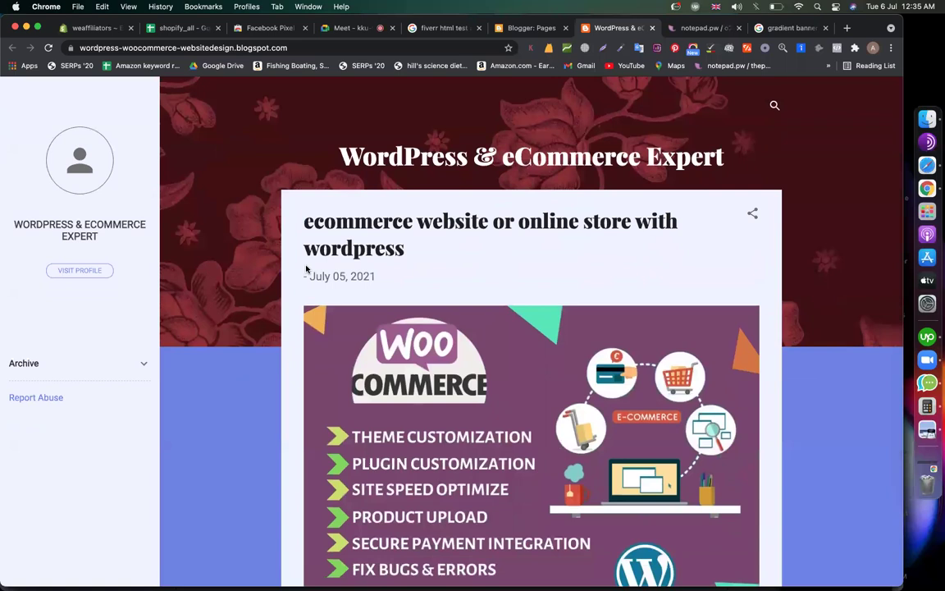
pyautogui.scroll(-15, 306, 268)
pyautogui.scroll(15, 468, 270)
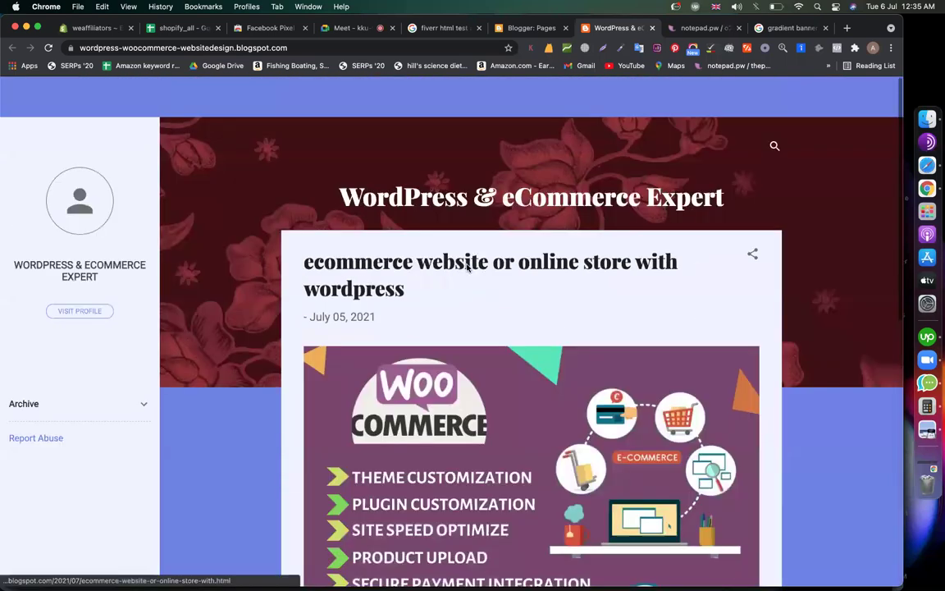
pyautogui.click(518, 29)
pyautogui.click(81, 358)
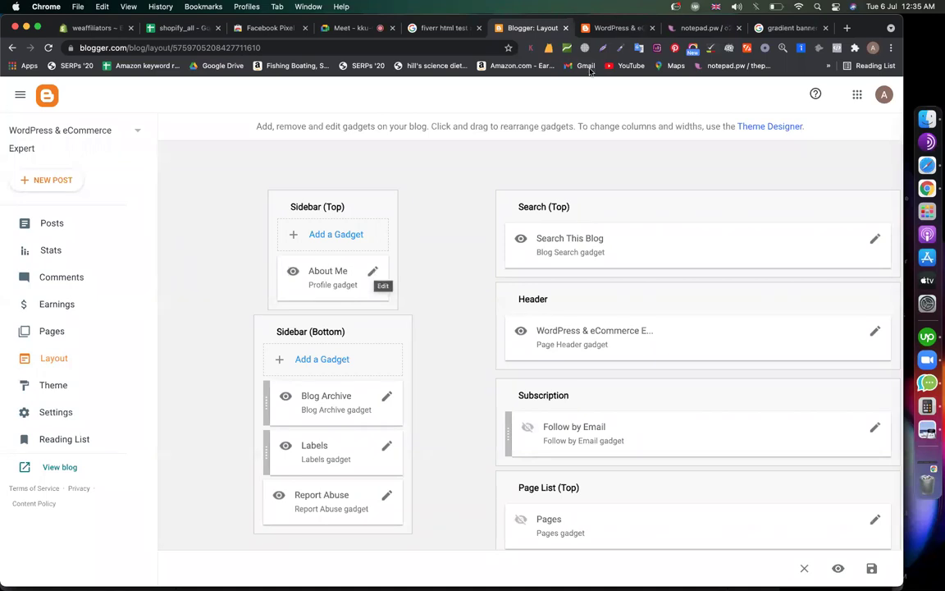
# Re-save the About Me gadget and add a Pages gadget to Sidebar (Top)
pyautogui.click(373, 273)
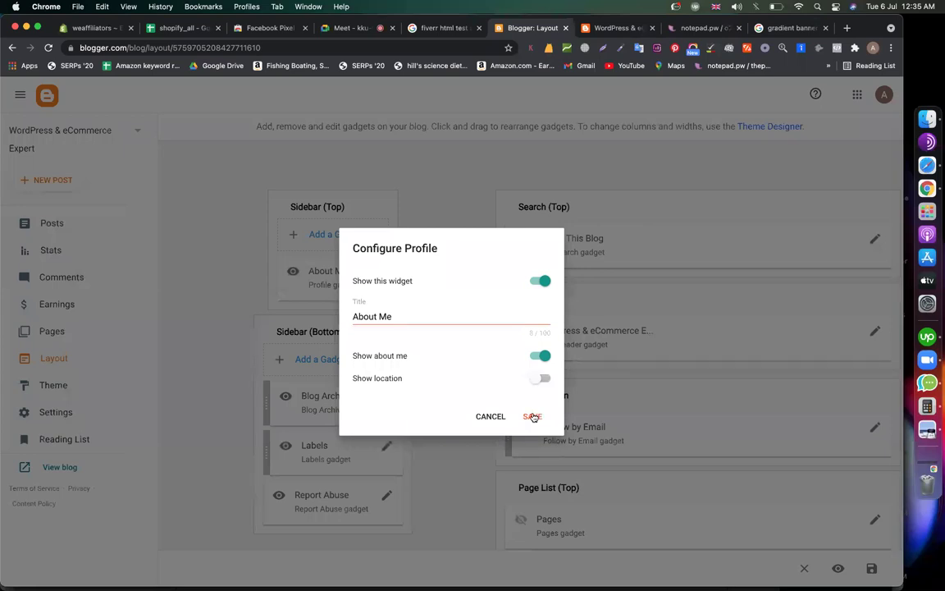
pyautogui.click(533, 417)
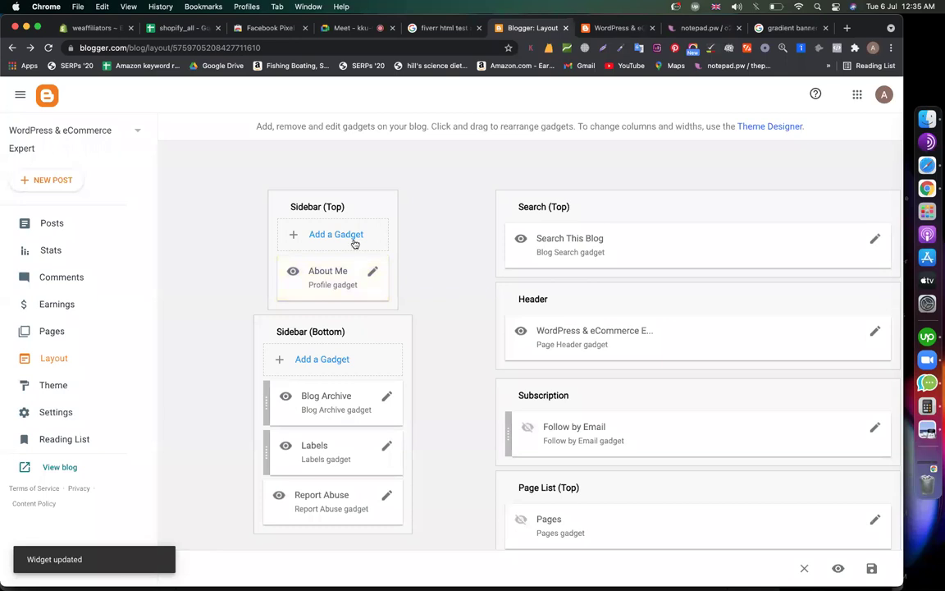
pyautogui.click(344, 236)
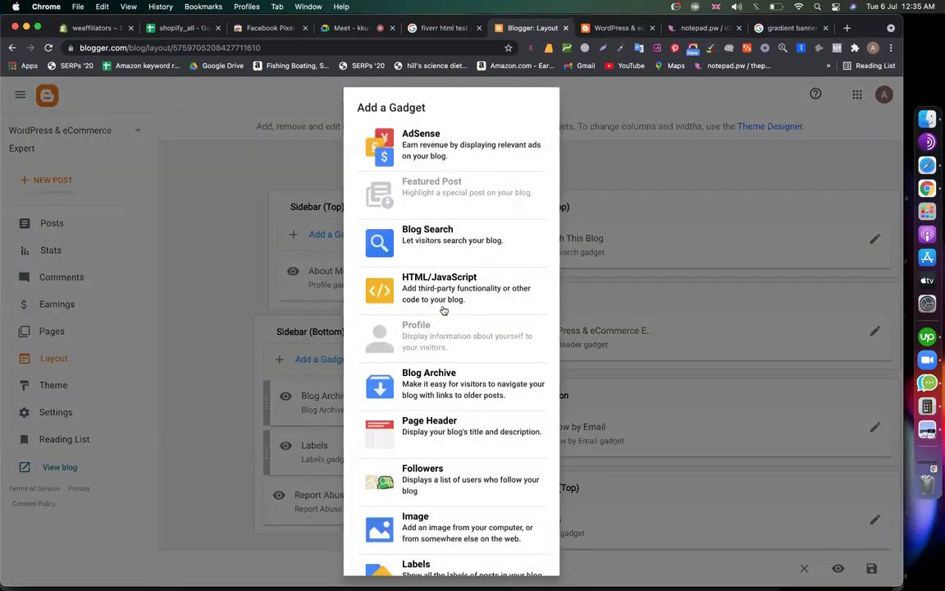
pyautogui.scroll(-5, 443, 309)
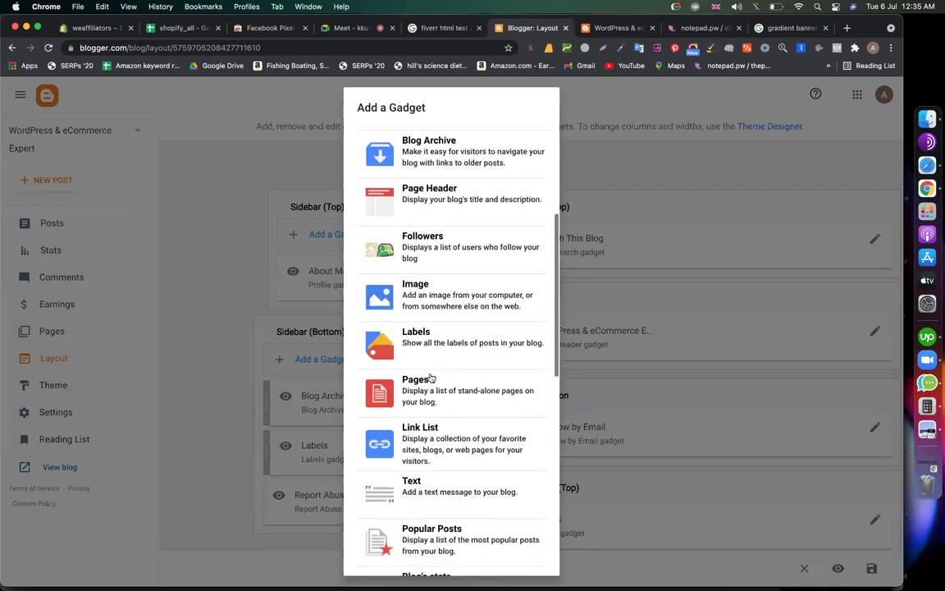
pyautogui.click(430, 386)
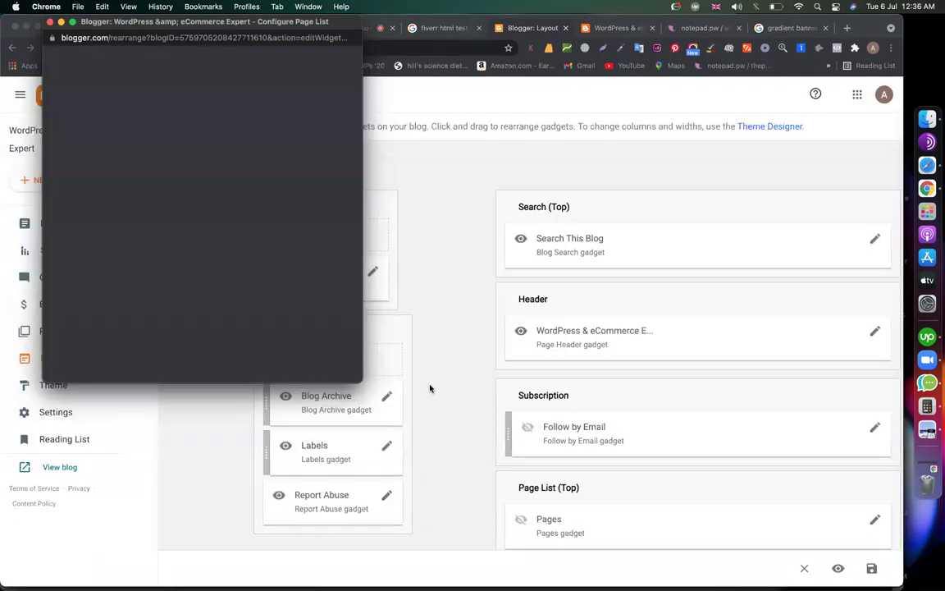
# Title the new gadget Pages, save it, and view the live blog
pyautogui.click(116, 182)
pyautogui.write('Pages')
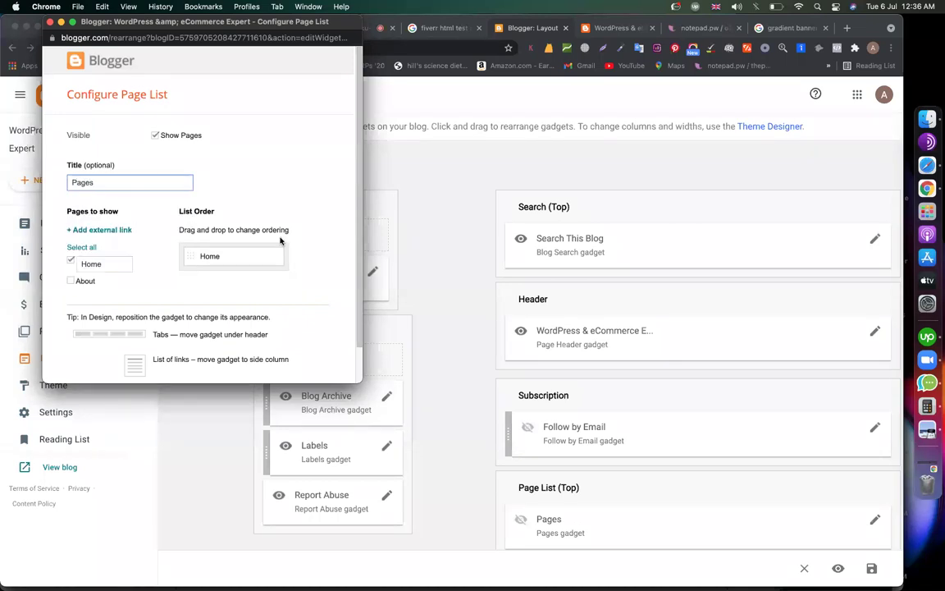
pyautogui.click(246, 167)
pyautogui.scroll(-1, 273, 189)
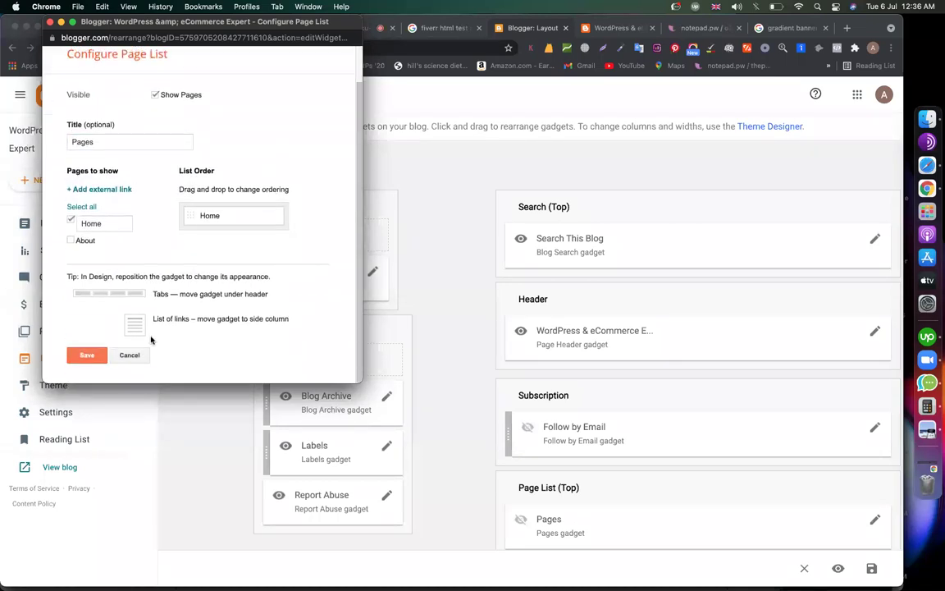
pyautogui.click(87, 354)
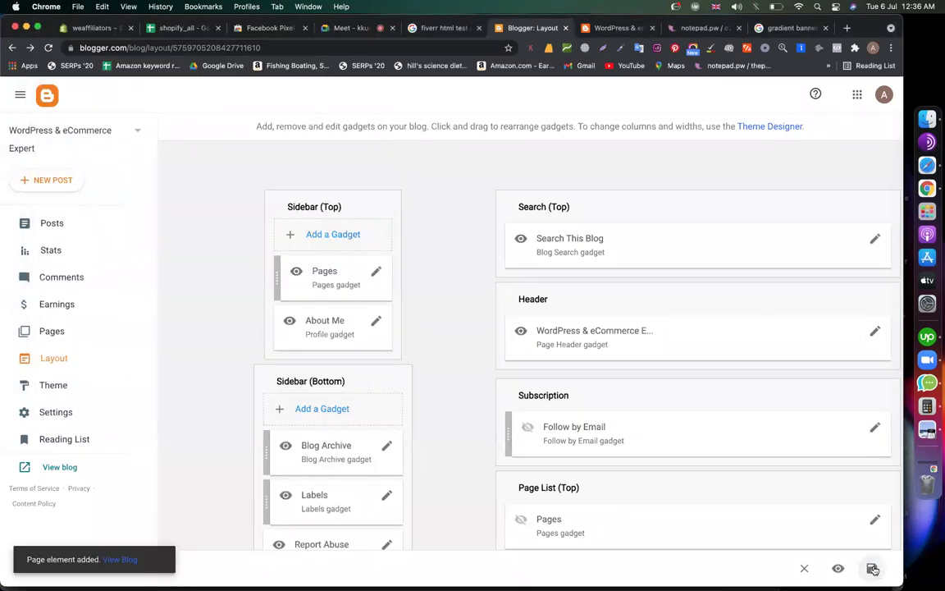
pyautogui.click(614, 28)
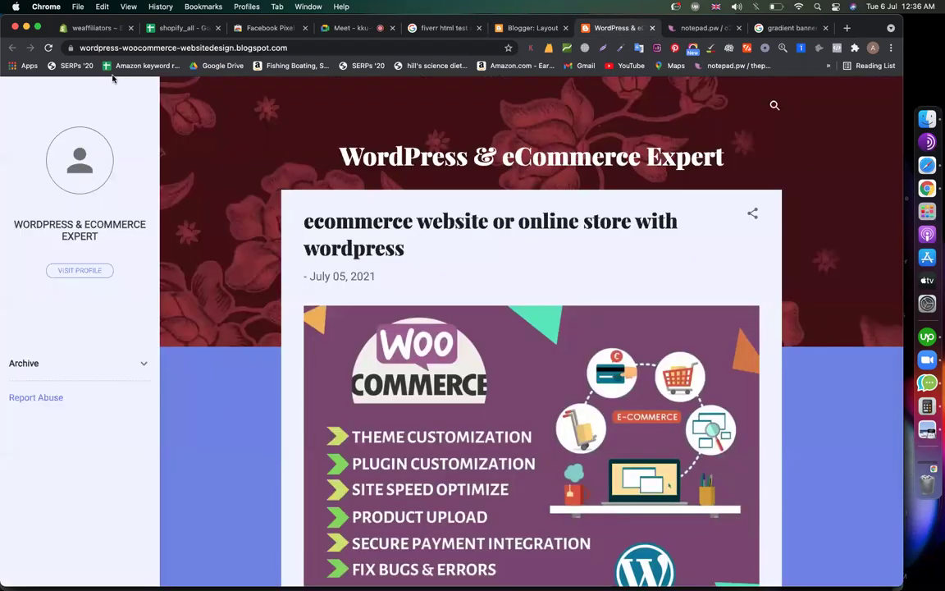
# Hide the About Me gadget by turning off Show about me and Show this widget
pyautogui.click(49, 48)
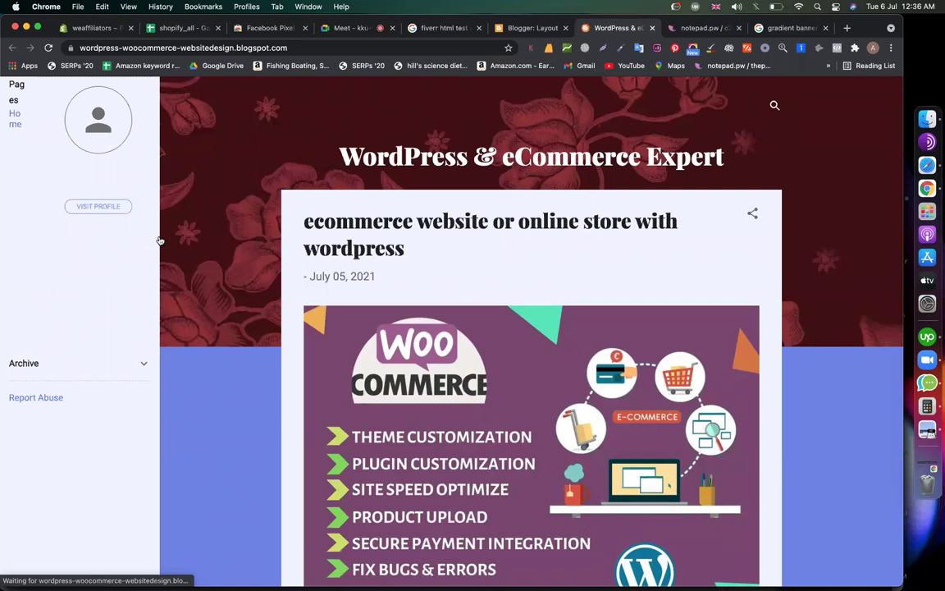
pyautogui.click(48, 47)
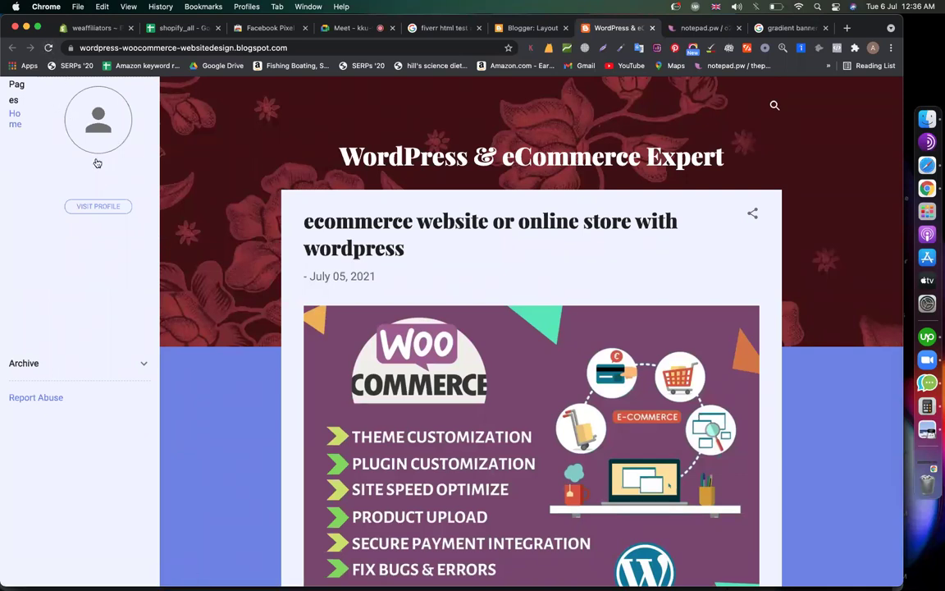
pyautogui.click(529, 28)
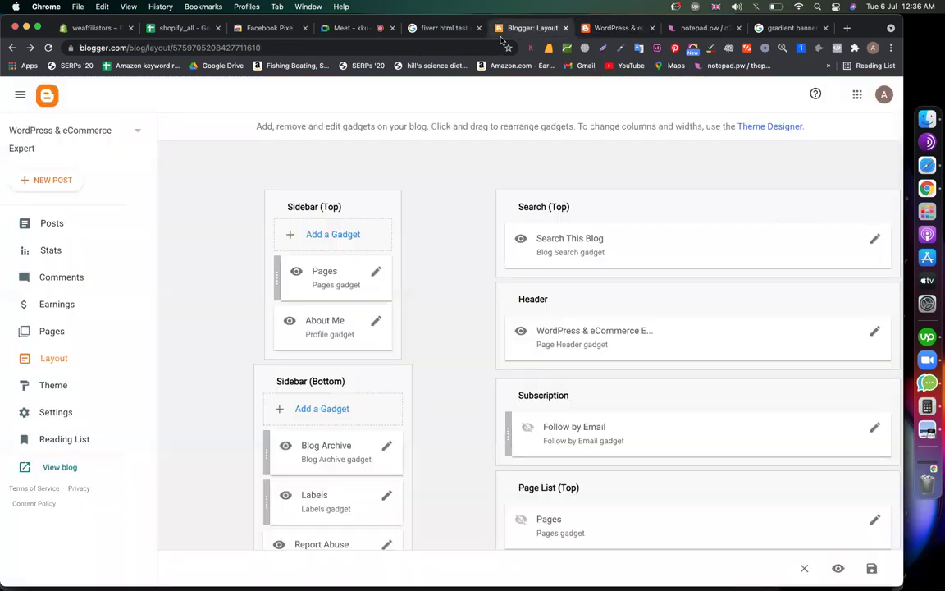
pyautogui.click(374, 321)
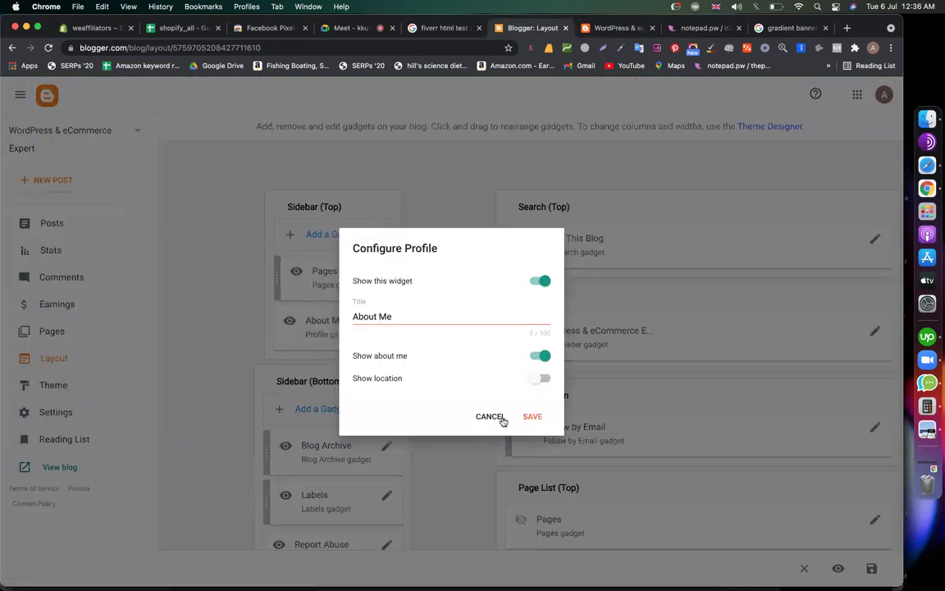
pyautogui.click(541, 356)
pyautogui.click(540, 281)
pyautogui.click(533, 416)
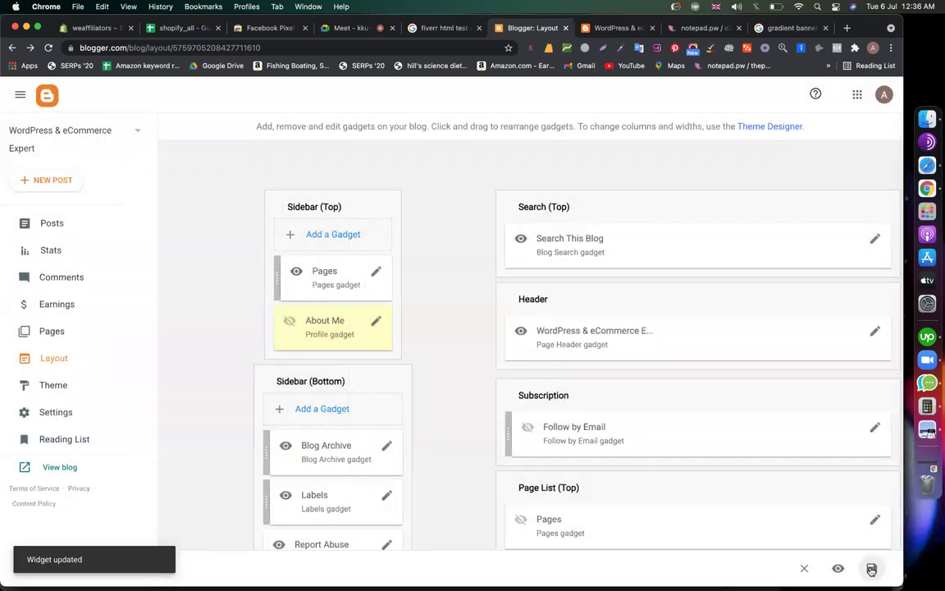
pyautogui.click(608, 31)
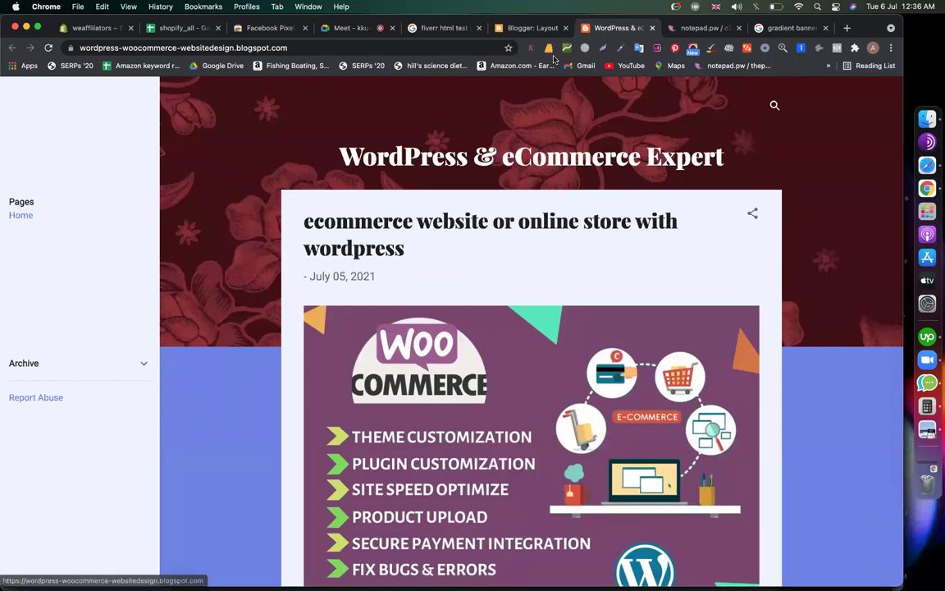
# Open the blog's July 2021 posts archive on the live blog
pyautogui.click(529, 28)
pyautogui.scroll(-6, 425, 478)
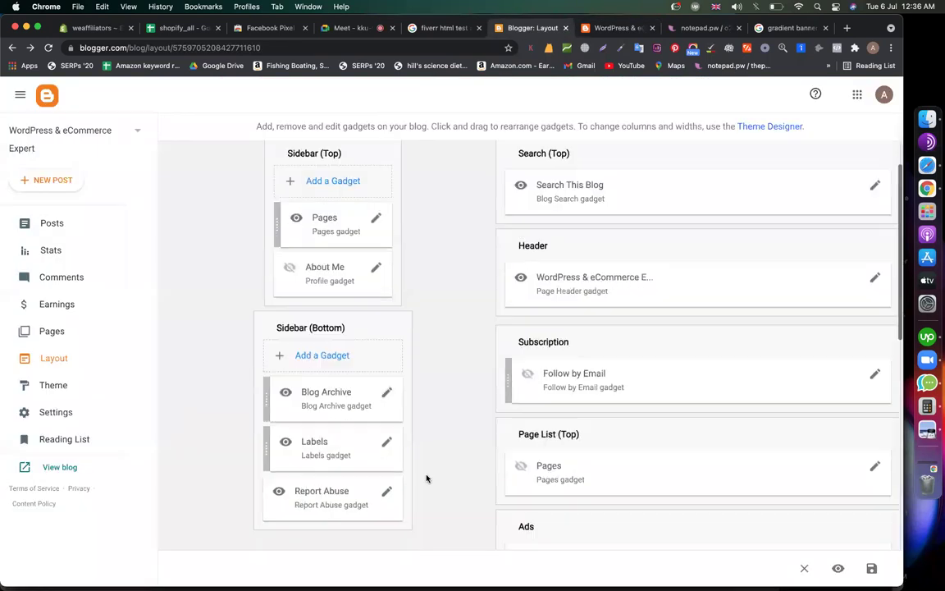
pyautogui.scroll(4, 388, 266)
pyautogui.scroll(2, 351, 312)
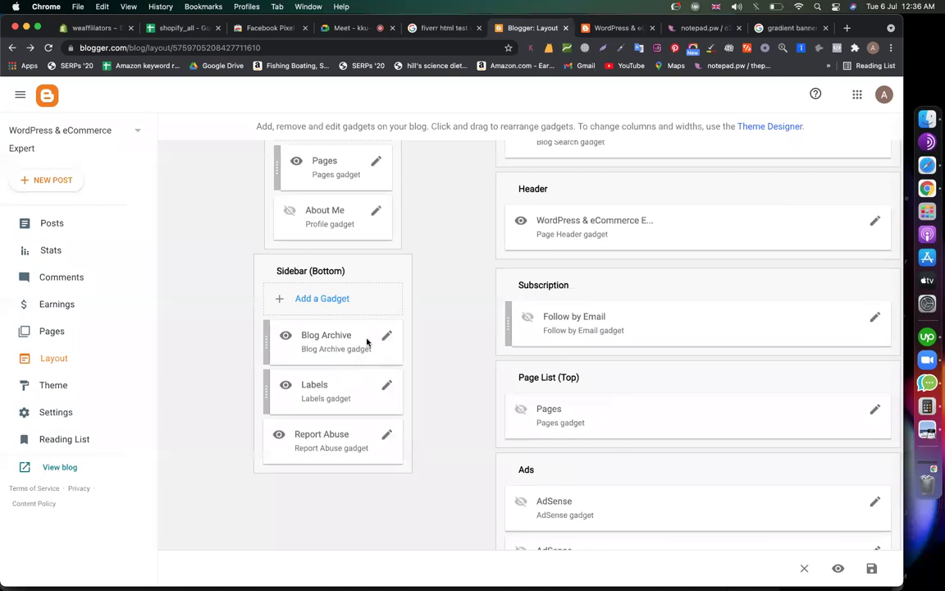
pyautogui.click(608, 29)
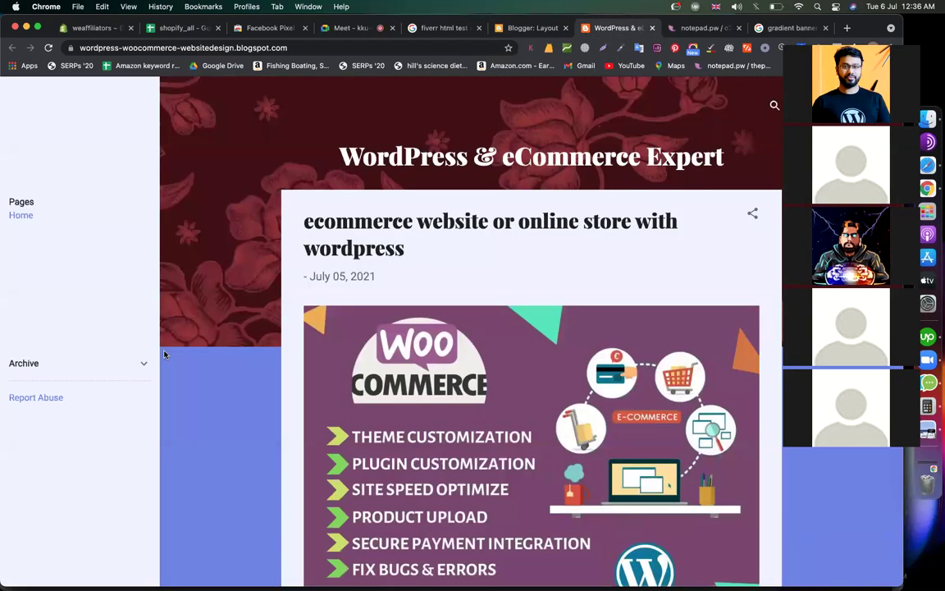
pyautogui.click(139, 364)
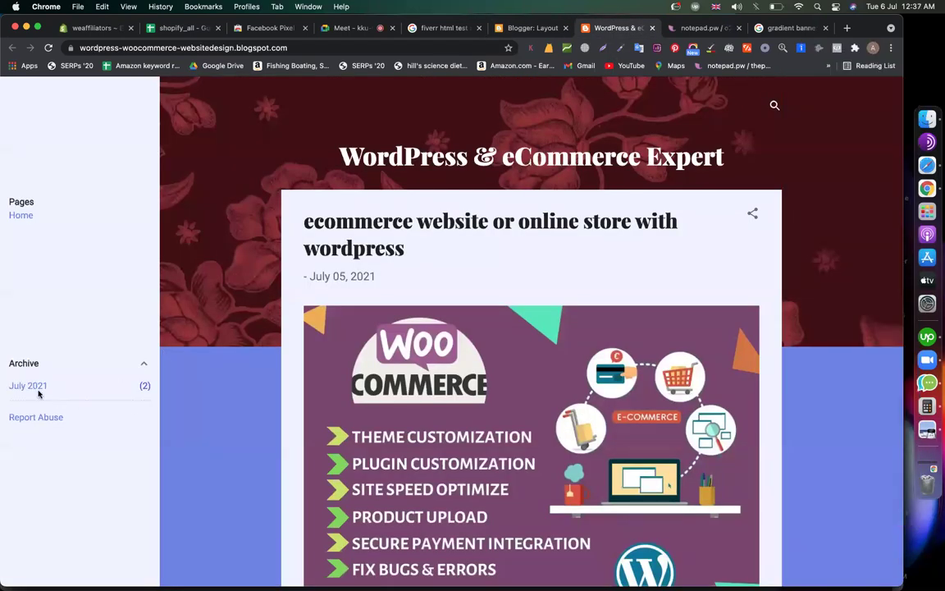
pyautogui.click(30, 387)
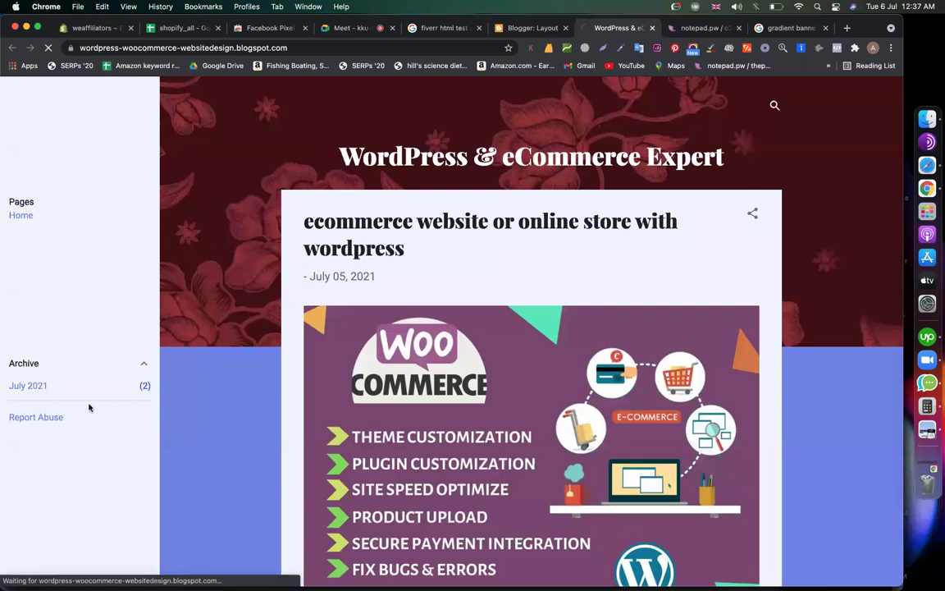
pyautogui.scroll(-3, 400, 354)
pyautogui.scroll(1, 116, 329)
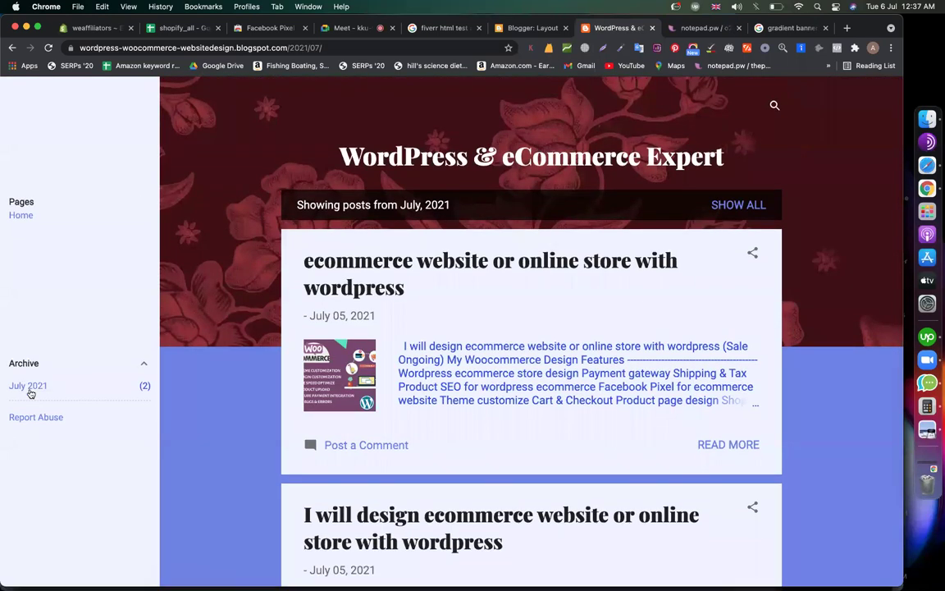
# Hide the Report Abuse gadget by switching off Show this widget and saving
pyautogui.click(523, 28)
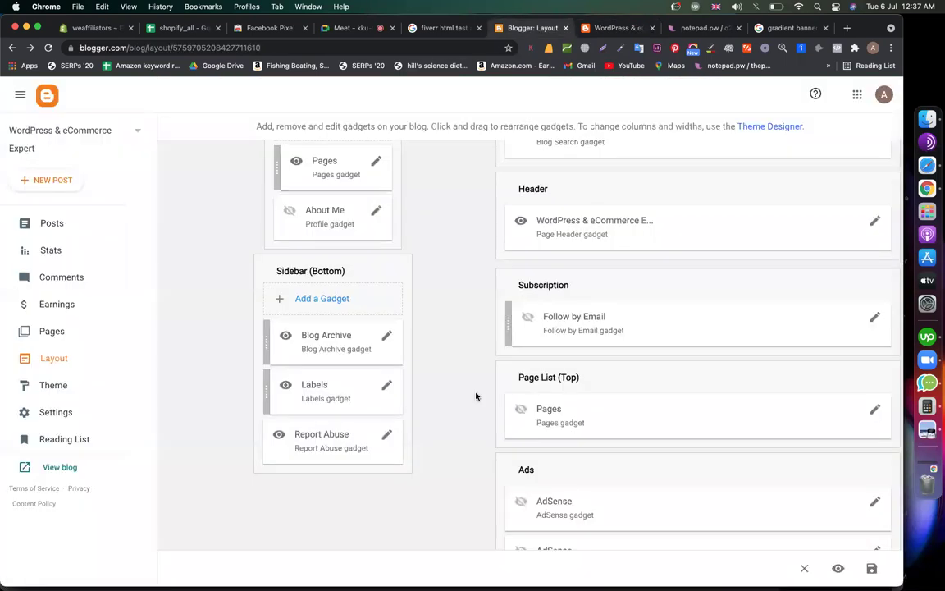
pyautogui.click(387, 435)
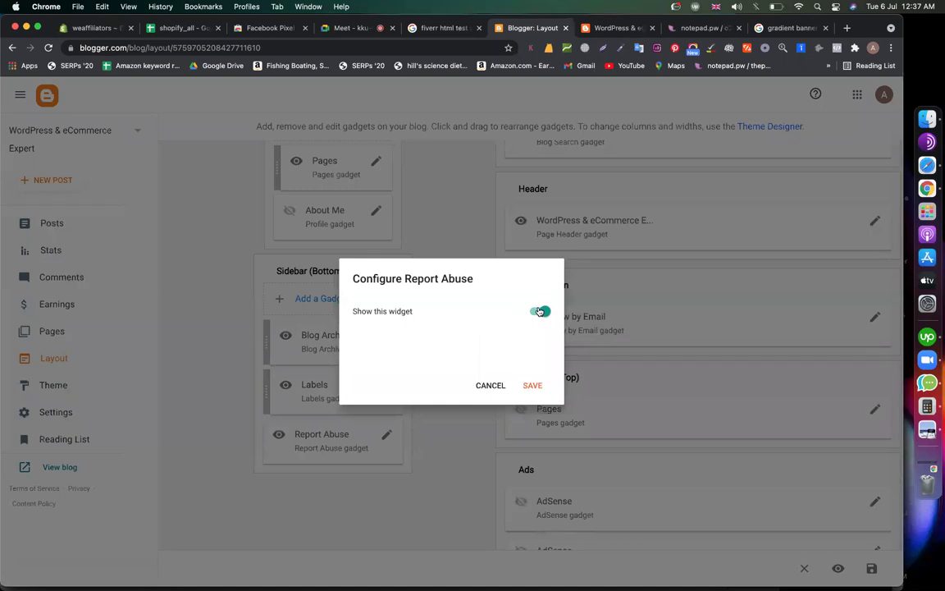
pyautogui.click(540, 312)
pyautogui.click(532, 385)
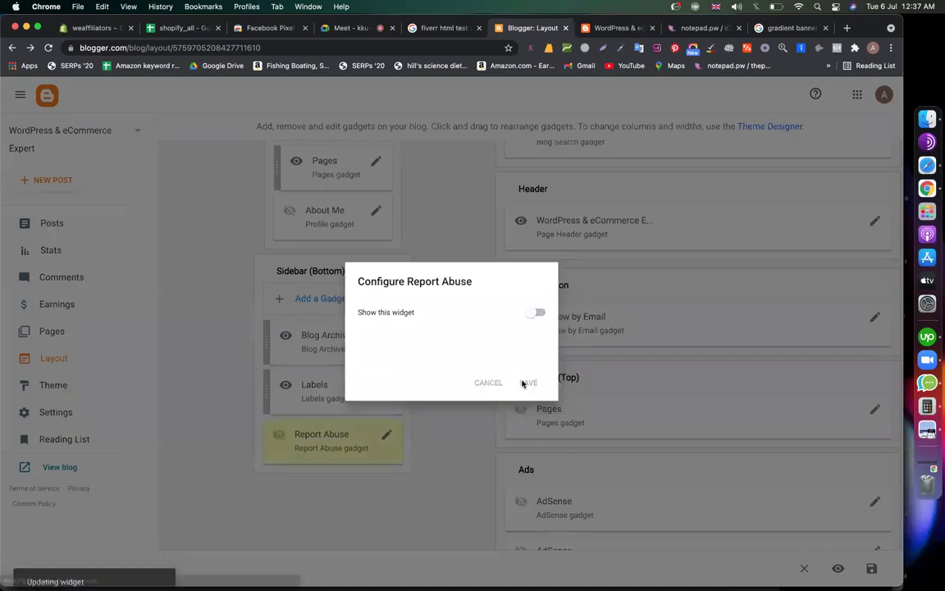
pyautogui.scroll(2, 495, 293)
pyautogui.scroll(2, 548, 268)
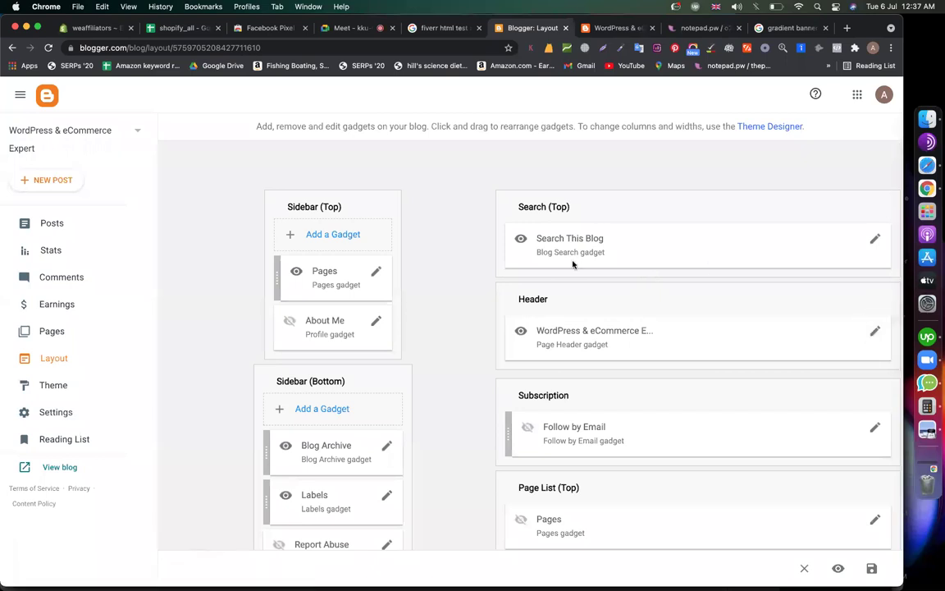
pyautogui.scroll(-3, 573, 264)
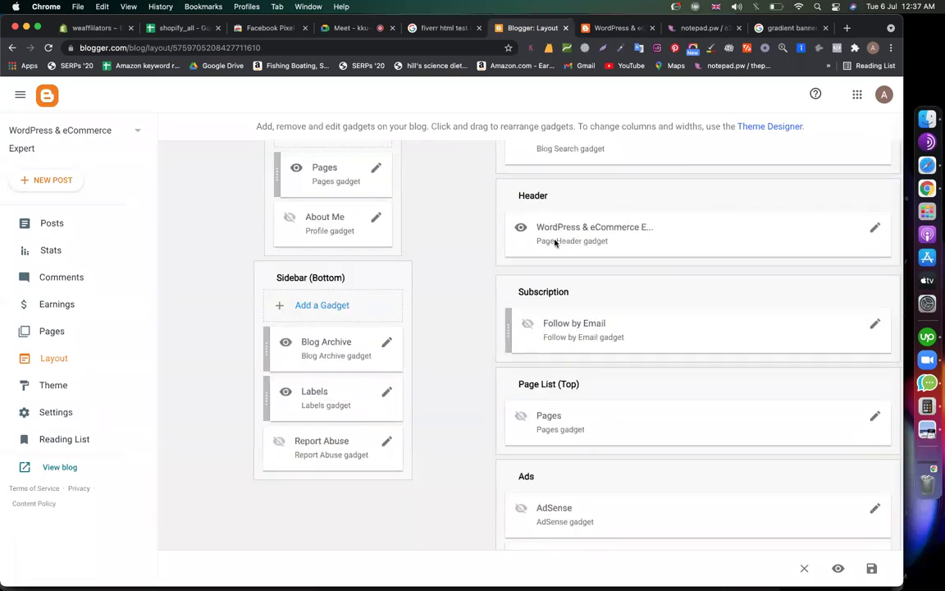
pyautogui.click(875, 416)
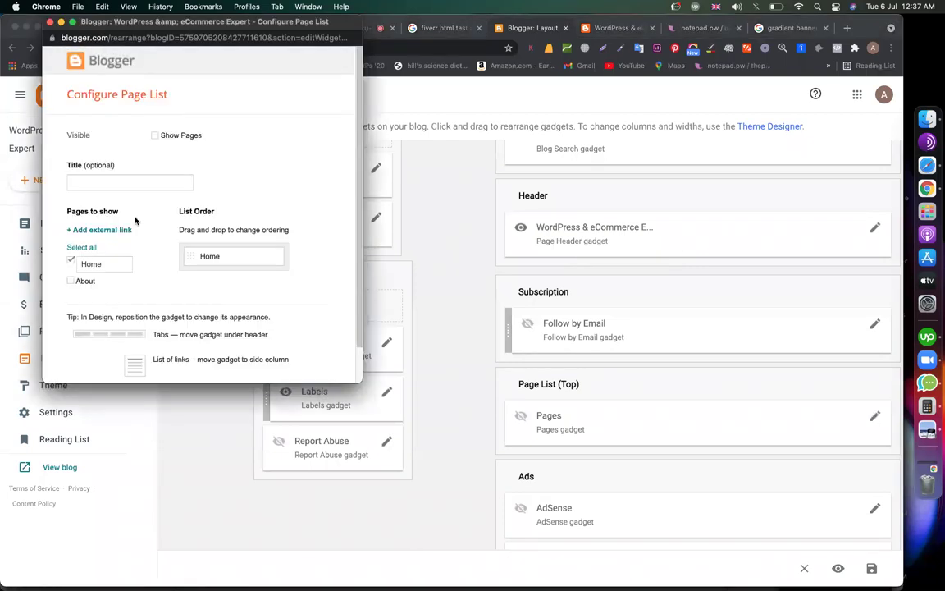
# Give the top Page List the title Pages and include the About page
pyautogui.click(104, 180)
pyautogui.press('Escape')
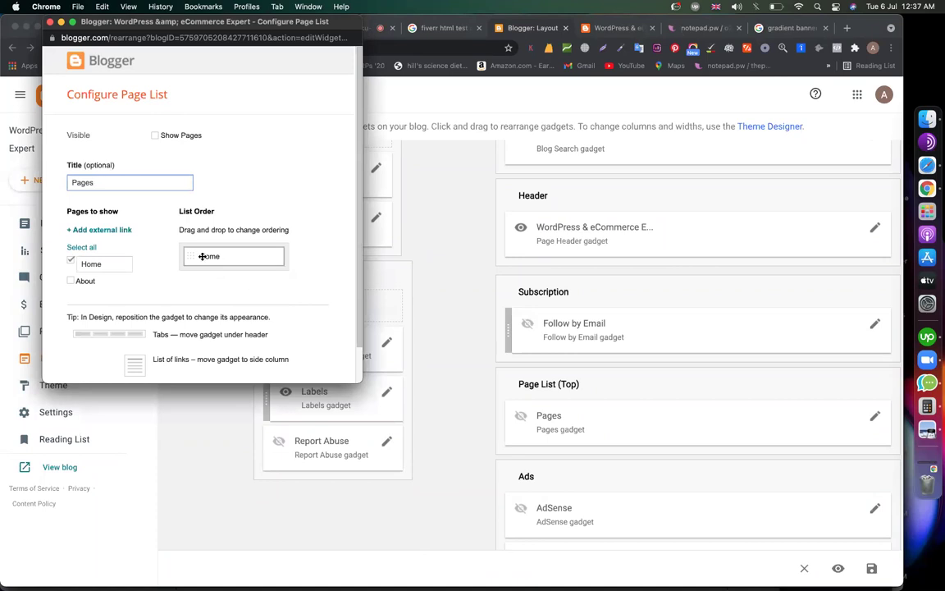
pyautogui.click(73, 282)
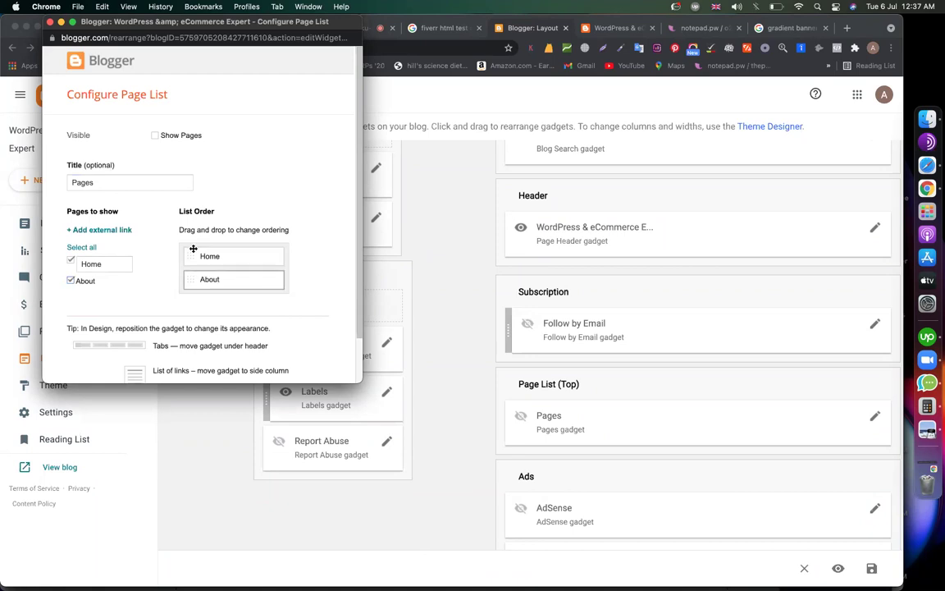
pyautogui.scroll(-2, 231, 326)
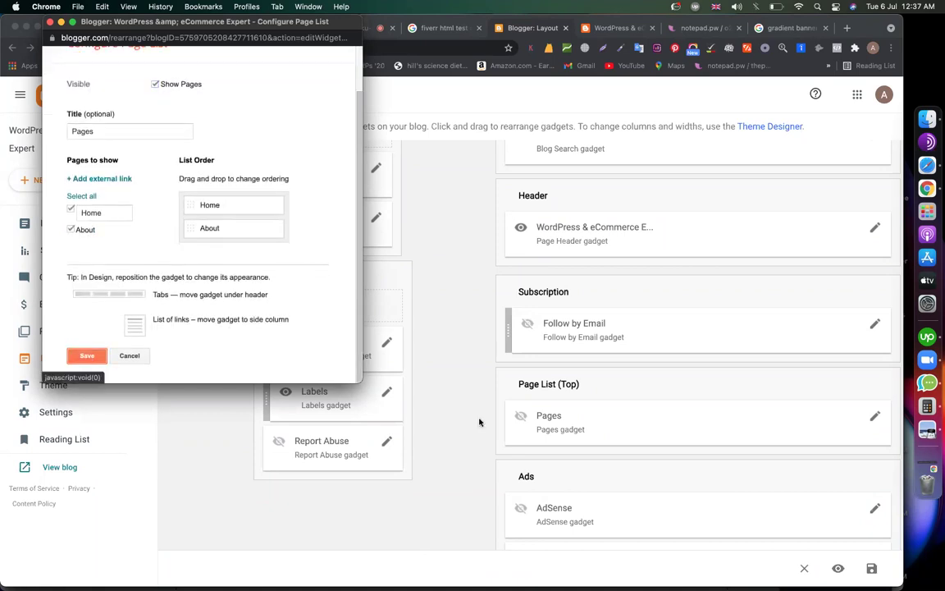
pyautogui.click(86, 355)
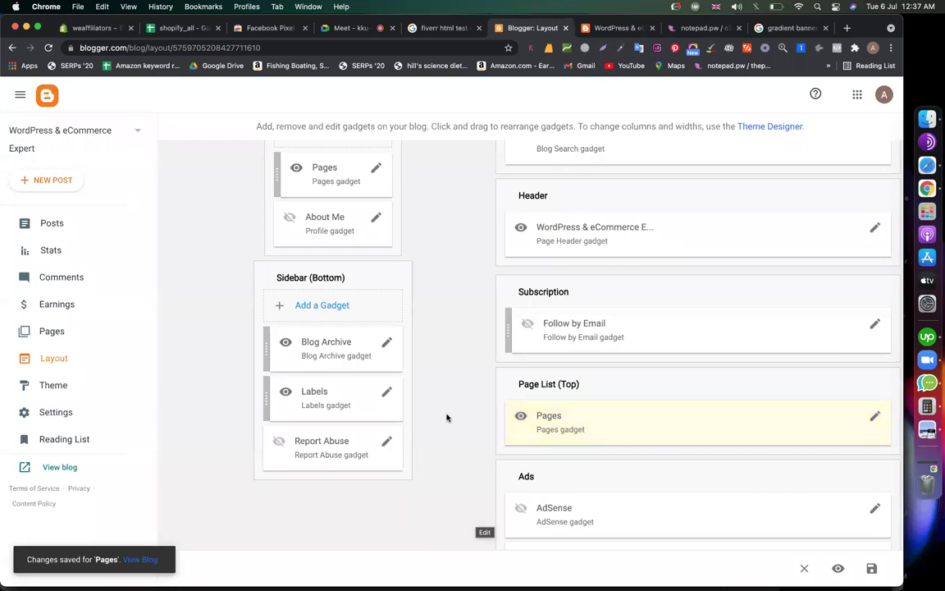
# Include About in the sidebar Pages gadget, order it before Home, and save
pyautogui.scroll(2, 444, 416)
pyautogui.click(377, 244)
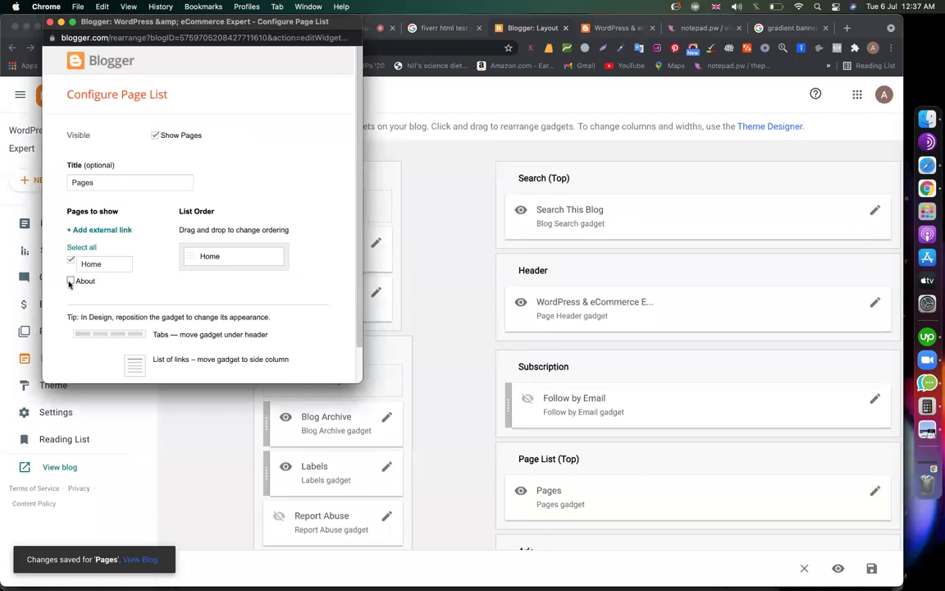
pyautogui.click(71, 281)
pyautogui.moveTo(204, 278)
pyautogui.mouseDown()
pyautogui.moveTo(190, 251)
pyautogui.moveTo(195, 261)
pyautogui.mouseUp()
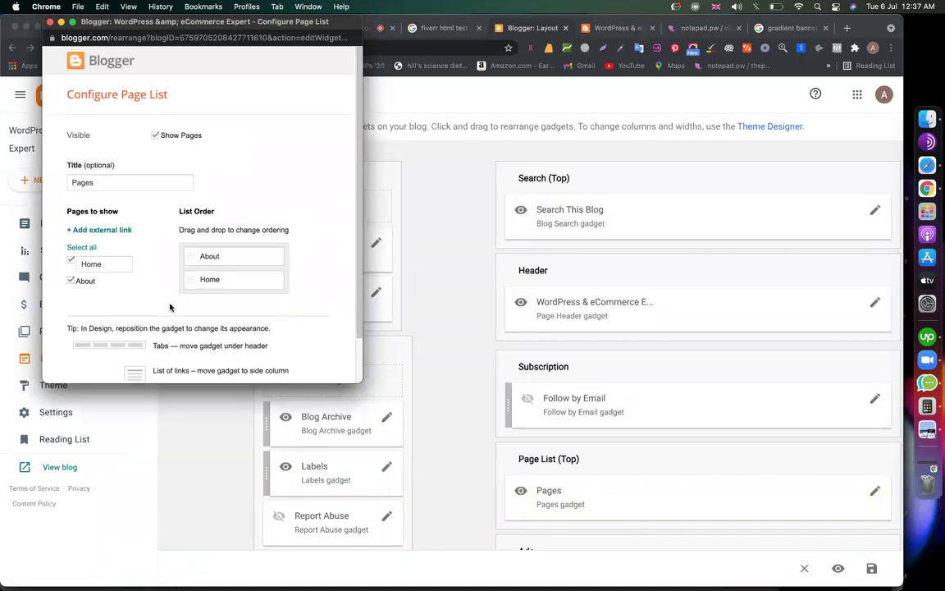
pyautogui.scroll(-2, 169, 306)
pyautogui.click(87, 355)
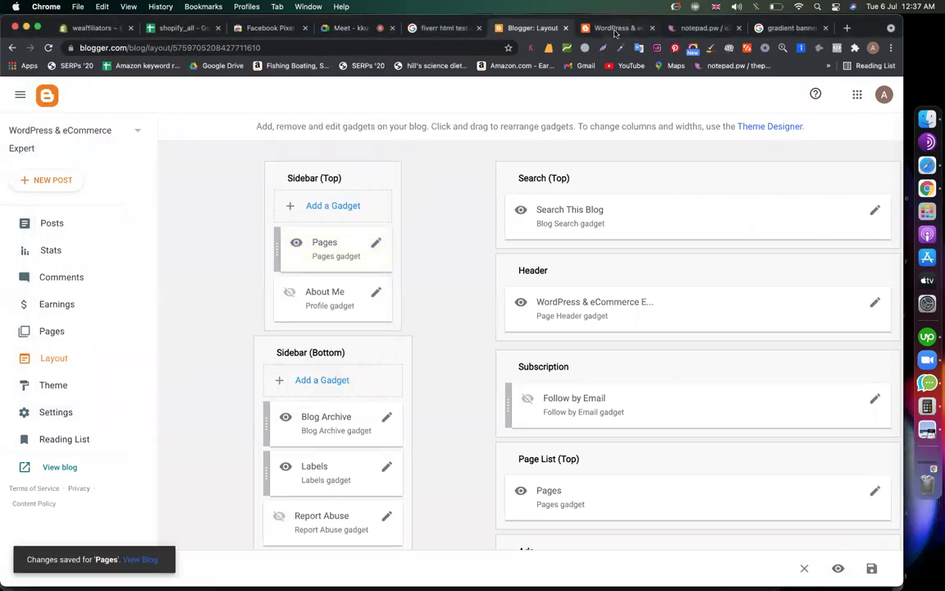
# Reload the live blog and check the Home and About links in the top menu and sidebar
pyautogui.click(614, 29)
pyautogui.click(47, 49)
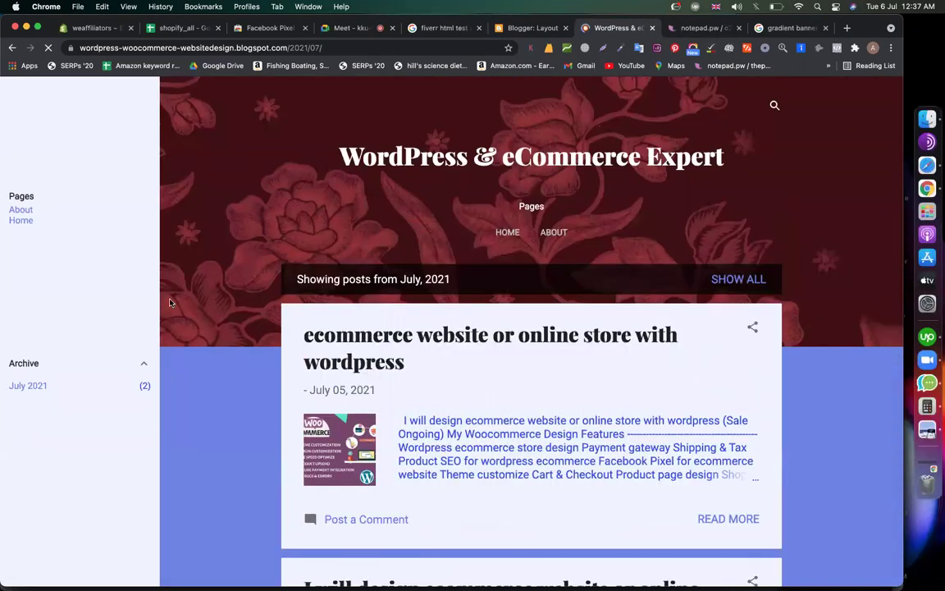
pyautogui.scroll(-5, 170, 302)
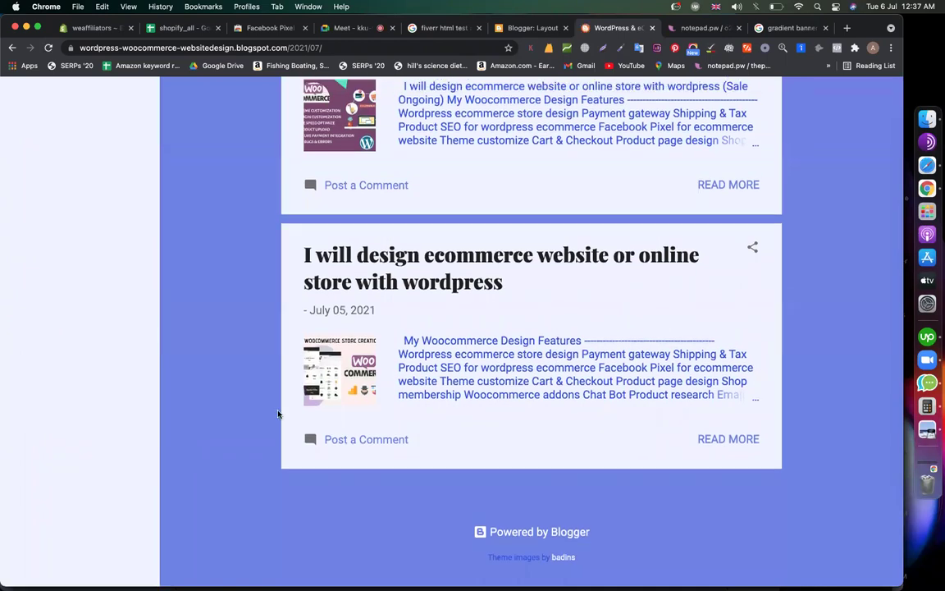
pyautogui.scroll(5, 278, 413)
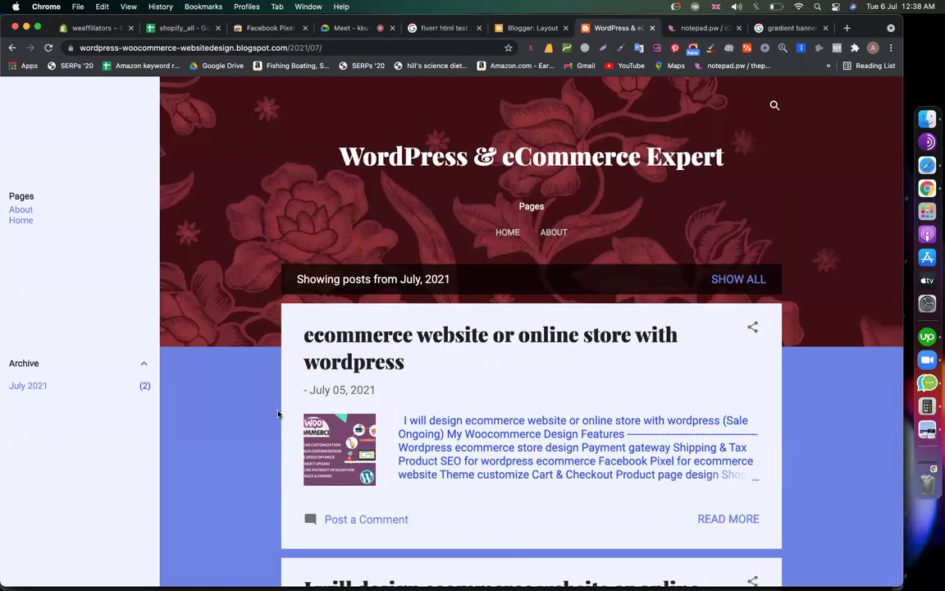
# Open the Posts list and look over the live blog
pyautogui.click(522, 28)
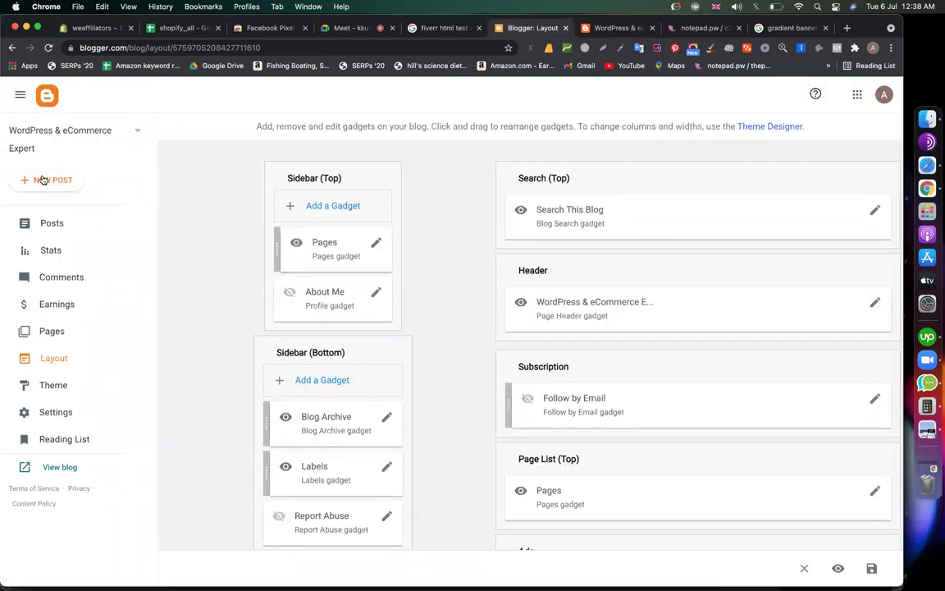
pyautogui.click(63, 229)
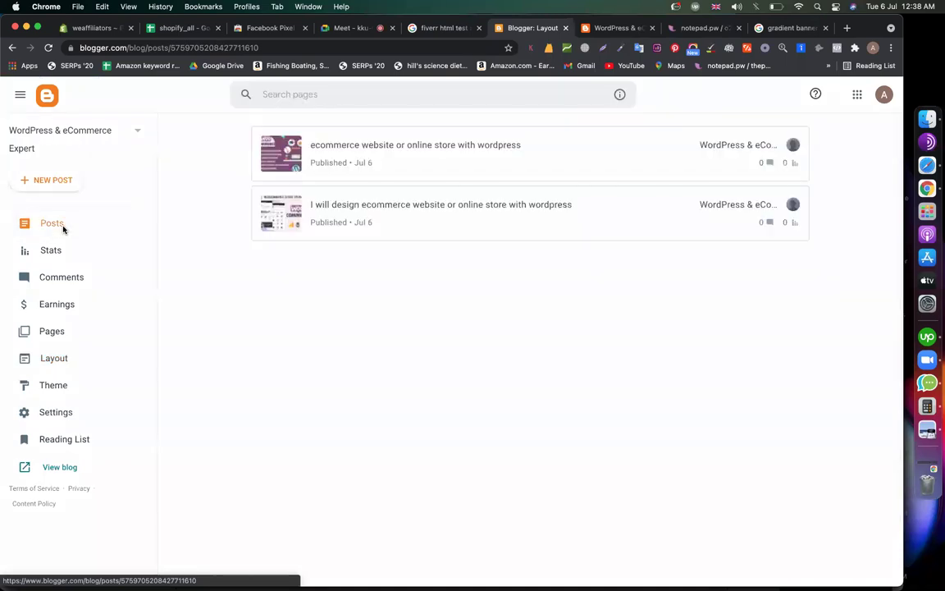
pyautogui.click(617, 27)
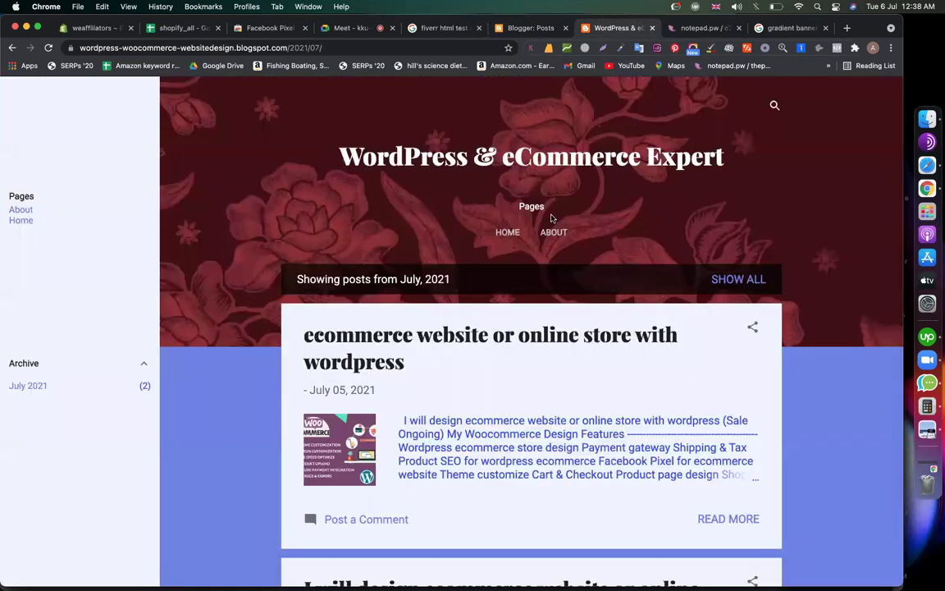
pyautogui.scroll(-4, 551, 218)
pyautogui.scroll(5, 550, 217)
pyautogui.scroll(-10, 550, 217)
pyautogui.scroll(9, 552, 218)
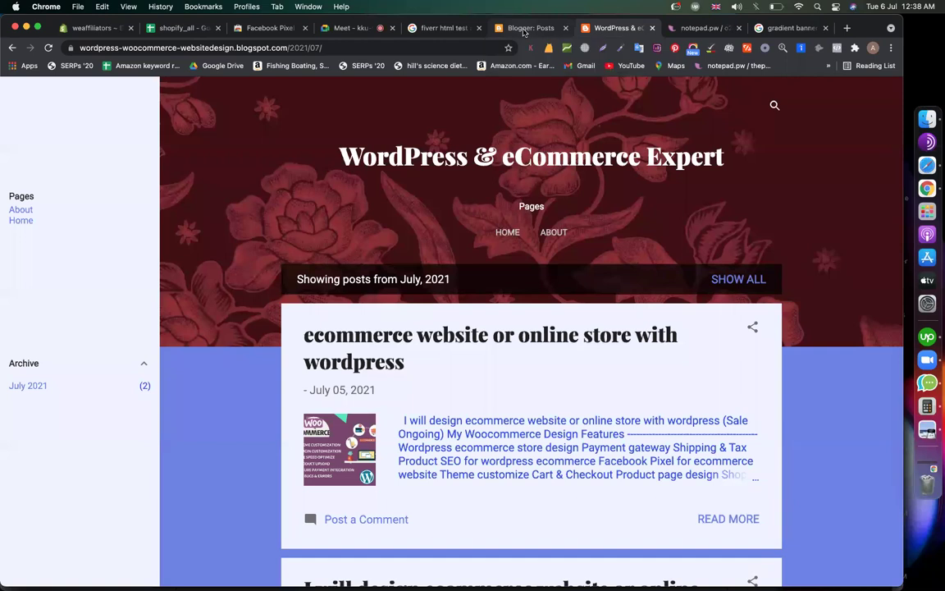
# Browse the Settings, Pages, Comments and Posts screens, ending on the Layout page
pyautogui.click(521, 32)
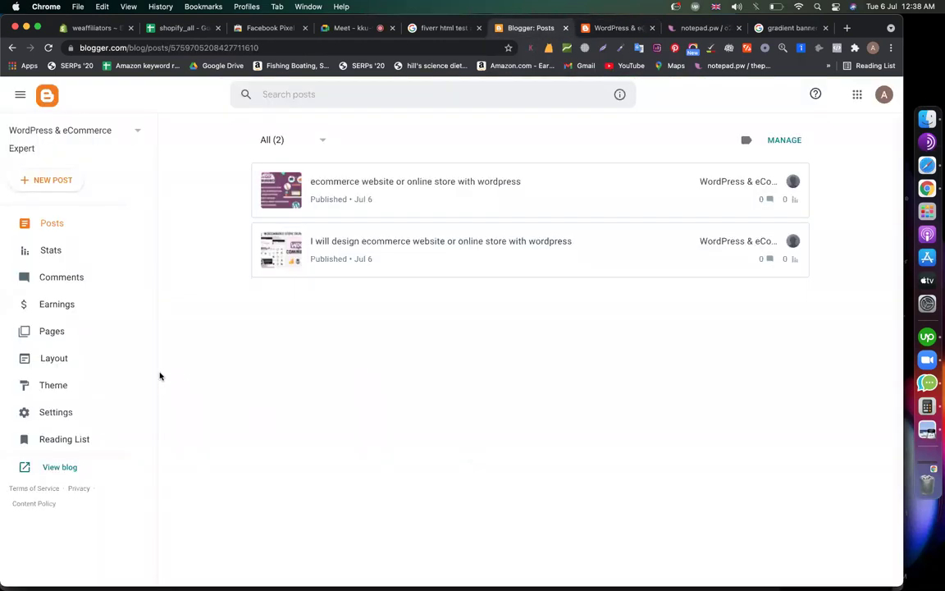
pyautogui.click(45, 401)
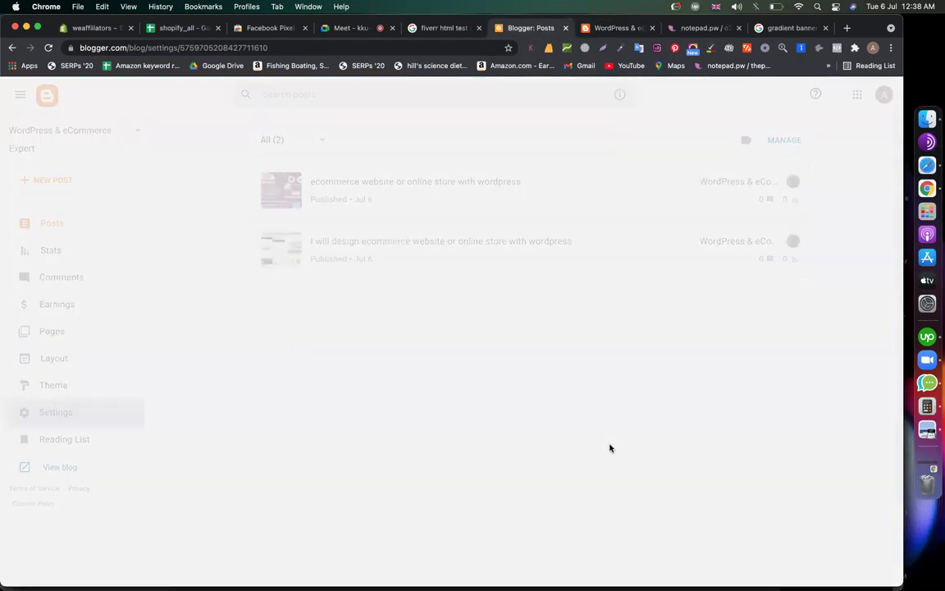
pyautogui.scroll(-5, 577, 357)
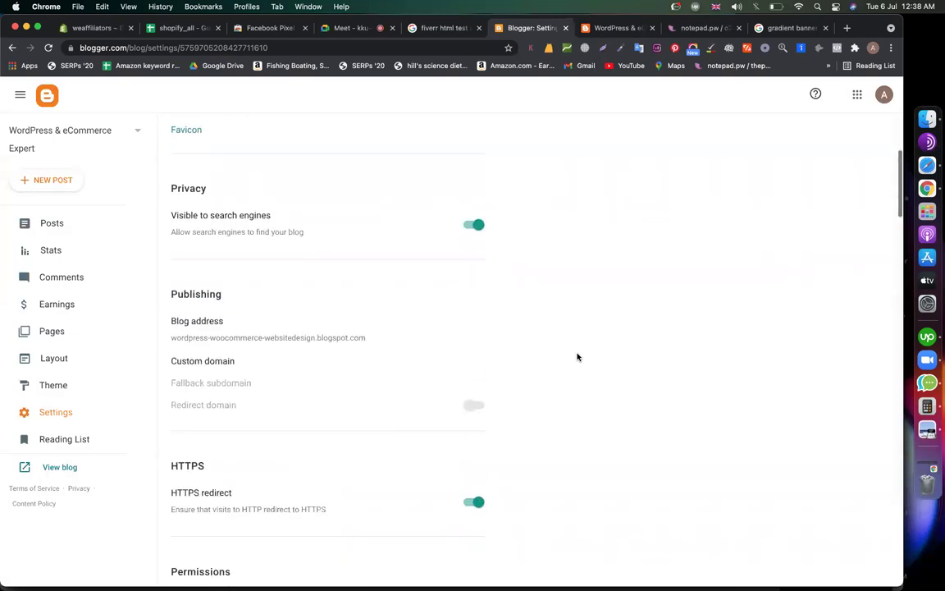
pyautogui.scroll(-4, 577, 357)
pyautogui.scroll(3, 542, 356)
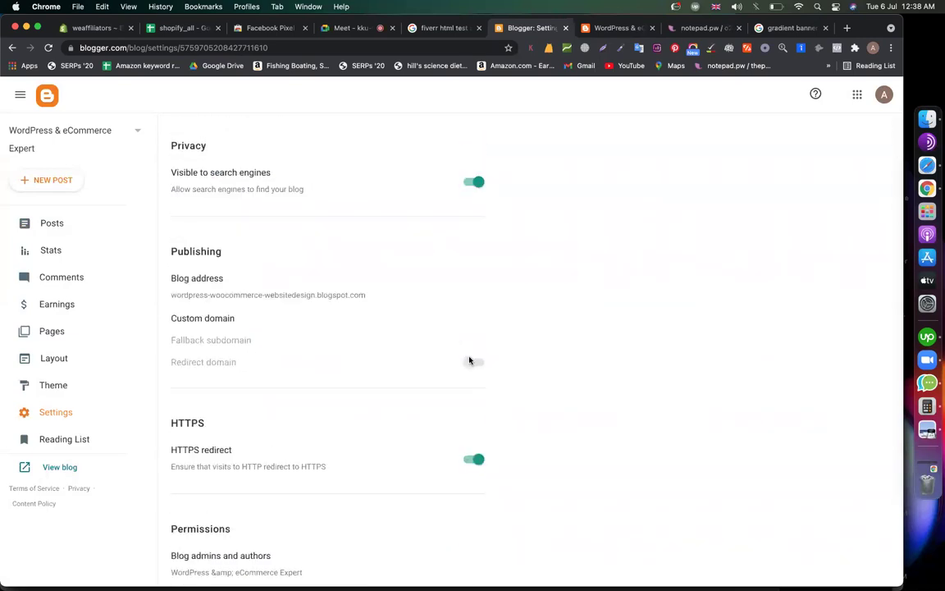
pyautogui.scroll(6, 557, 333)
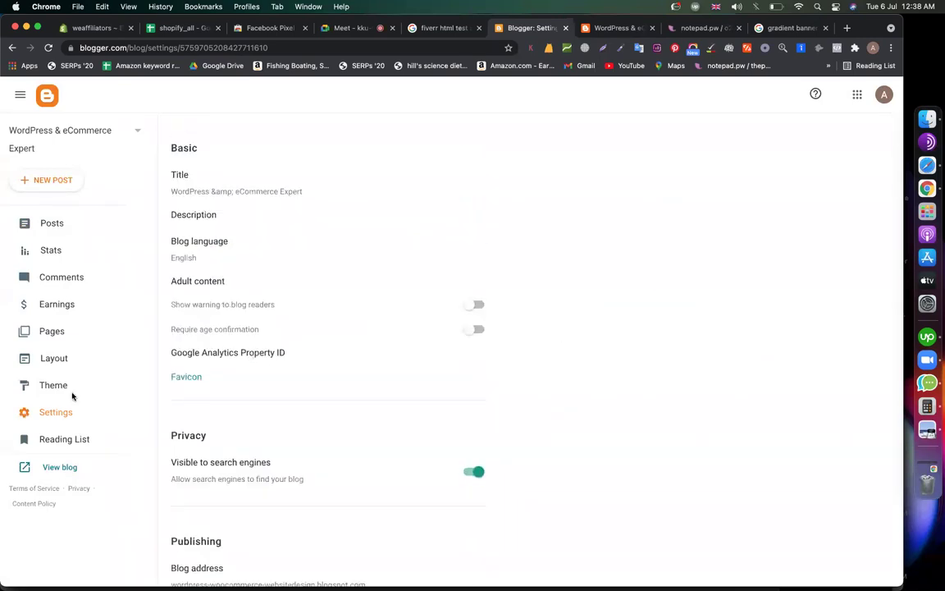
pyautogui.click(51, 361)
pyautogui.click(45, 329)
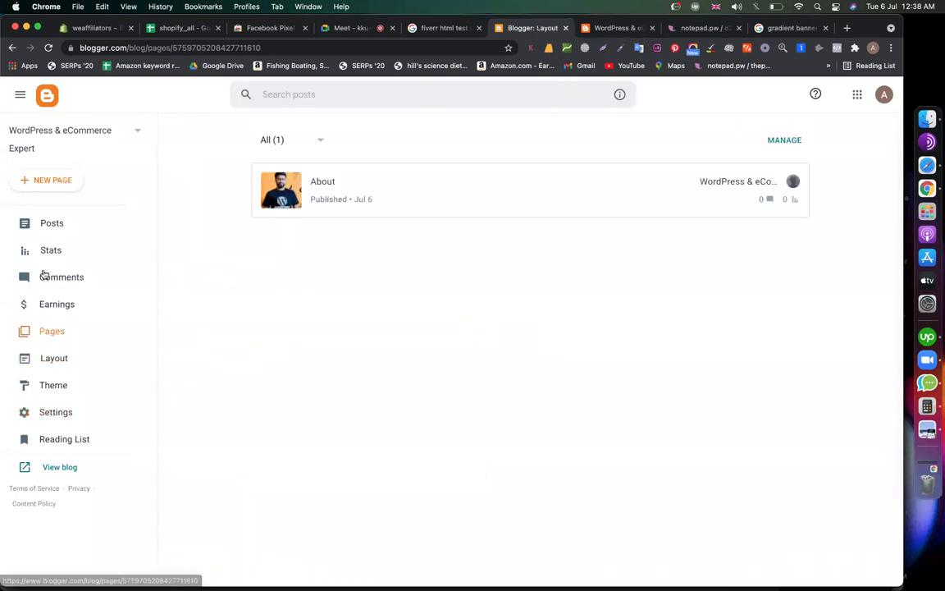
pyautogui.click(42, 274)
pyautogui.click(55, 223)
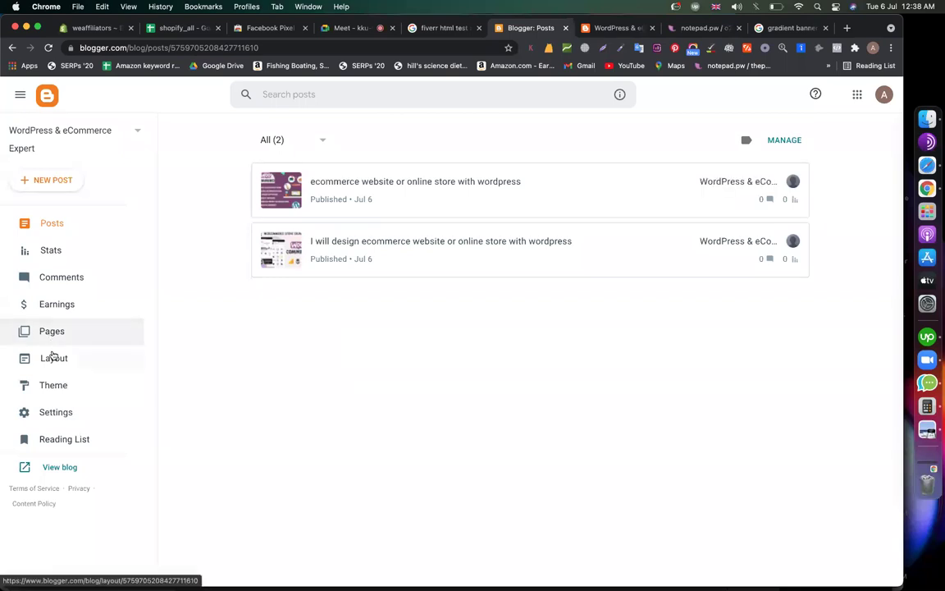
pyautogui.click(53, 356)
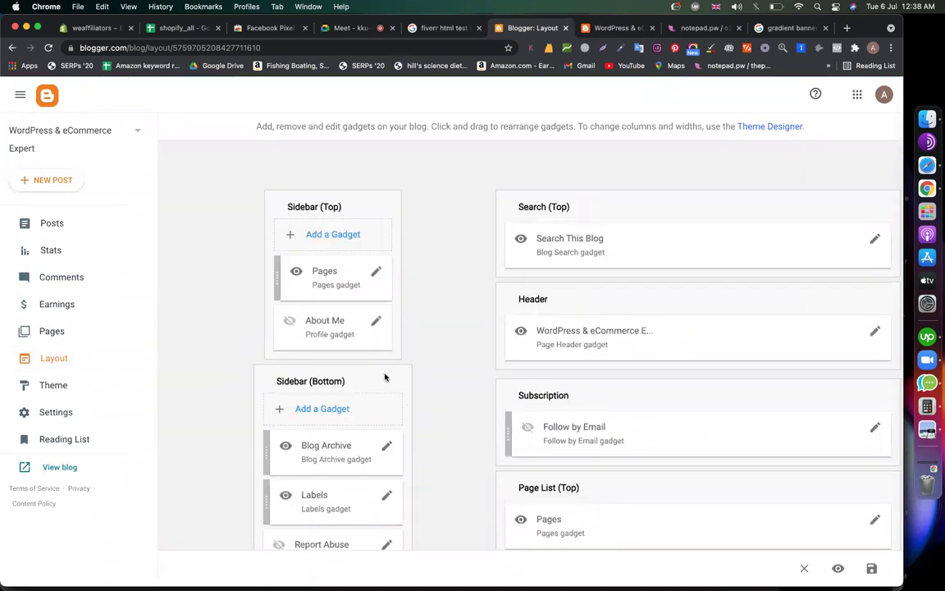
# Move the Pages gadget below About Me in Sidebar (Top) and check the live blog
pyautogui.scroll(-3, 443, 311)
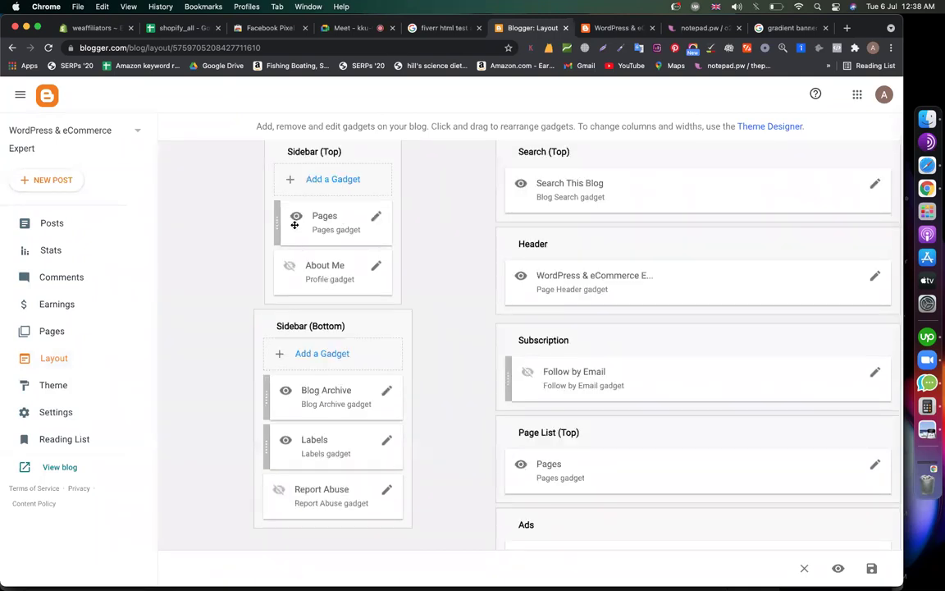
pyautogui.moveTo(277, 223); pyautogui.dragTo(276, 289)
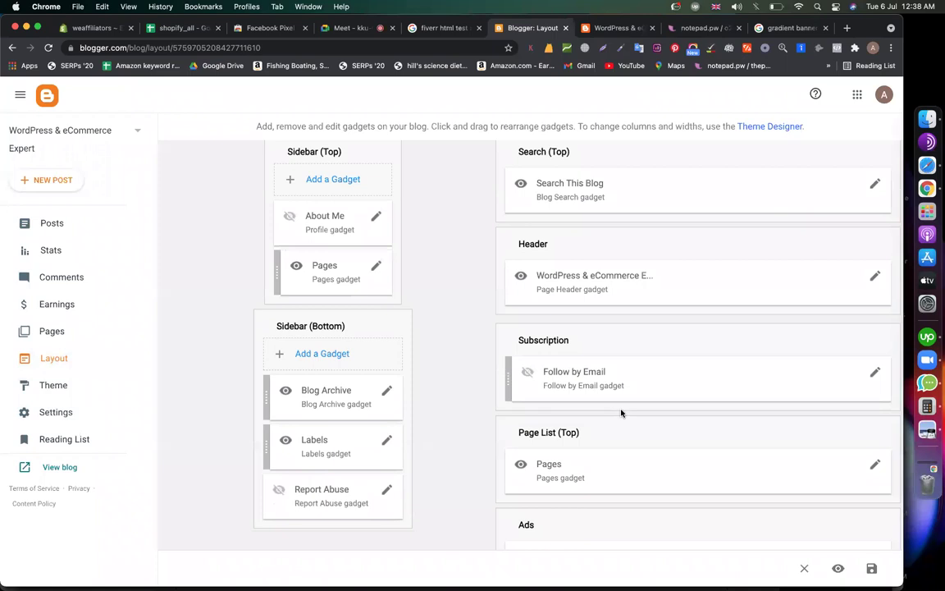
pyautogui.scroll(-5, 620, 412)
pyautogui.scroll(8, 621, 412)
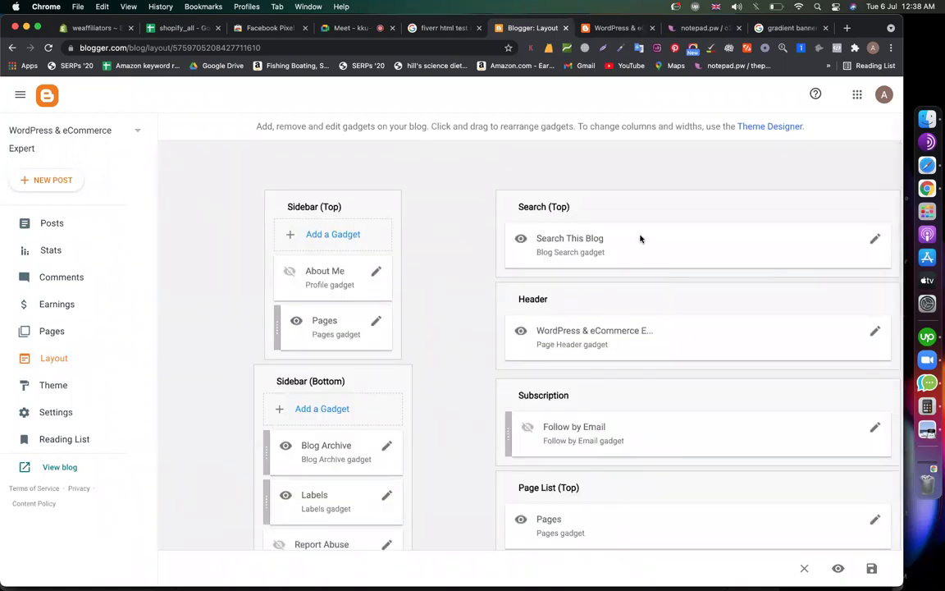
pyautogui.scroll(-3, 645, 323)
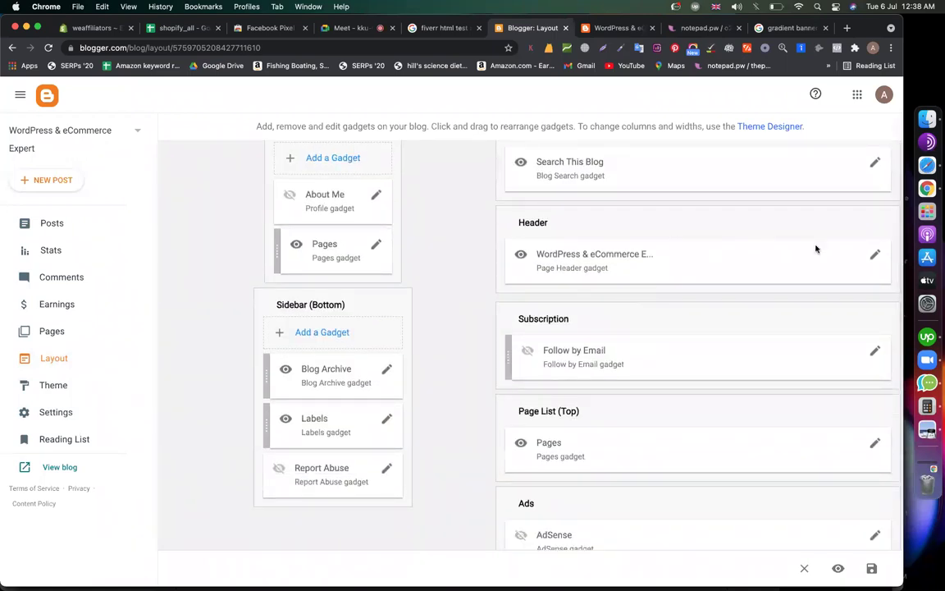
pyautogui.click(611, 28)
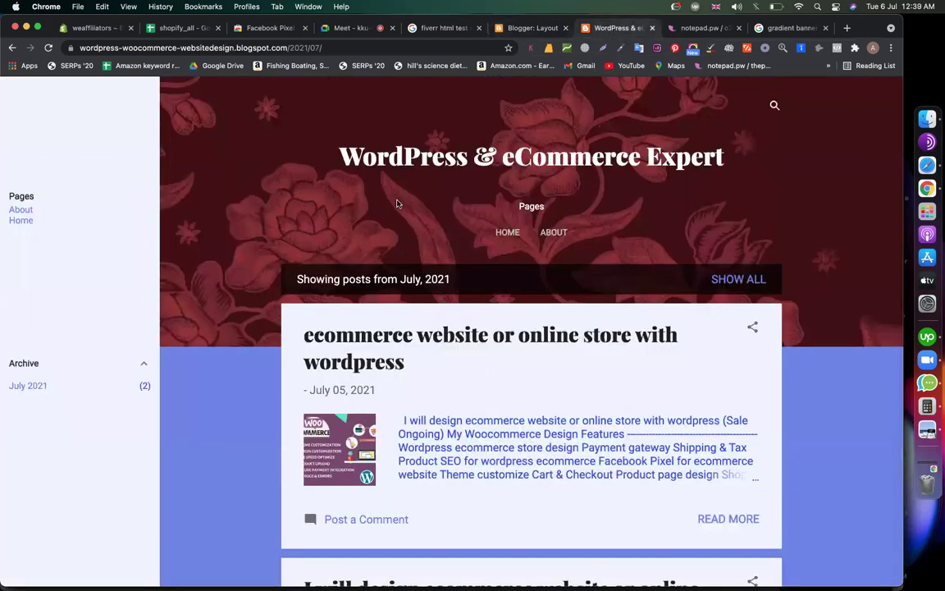
pyautogui.moveTo(823, 158); pyautogui.dragTo(545, 110)
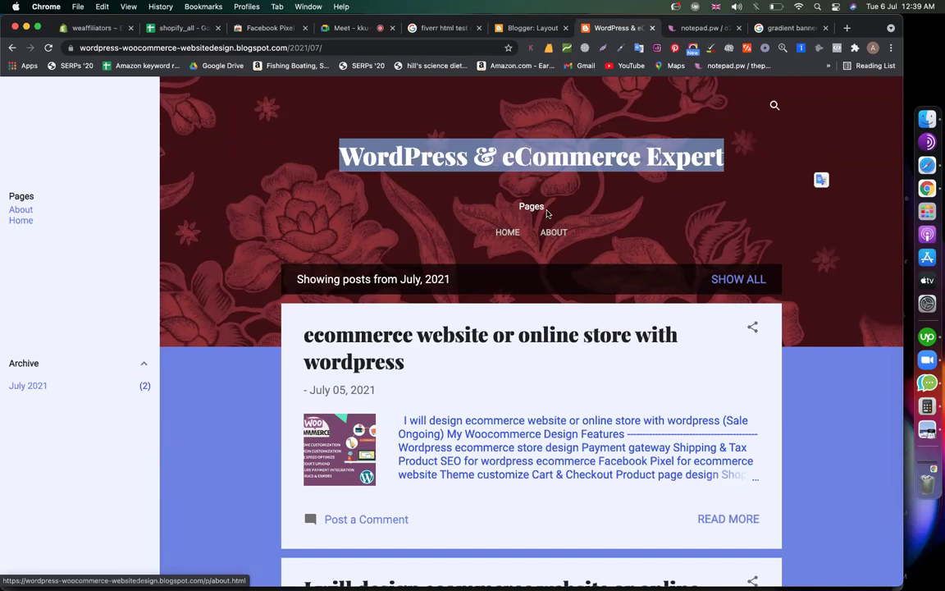
pyautogui.click(529, 27)
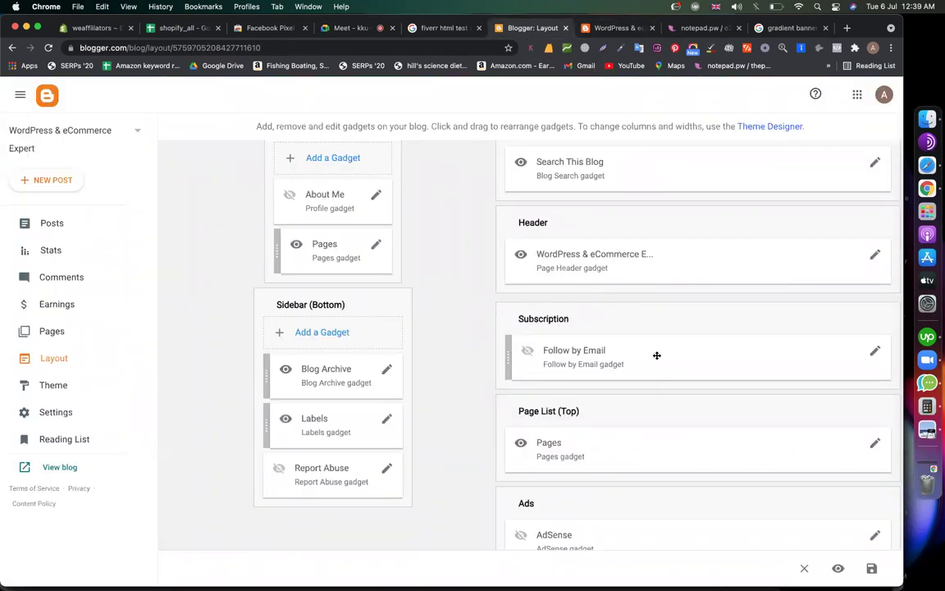
pyautogui.scroll(-5, 656, 354)
pyautogui.scroll(-5, 656, 357)
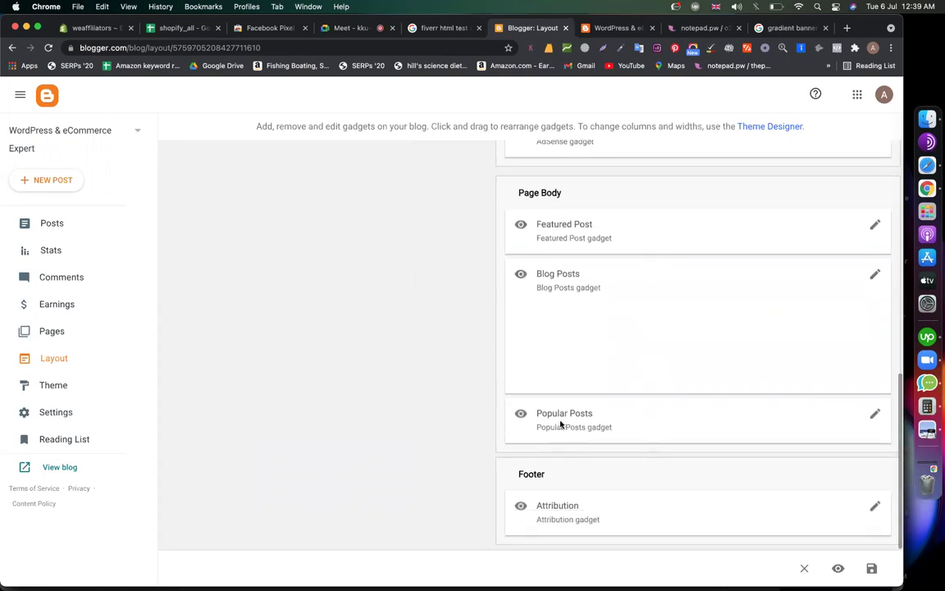
pyautogui.scroll(10, 311, 419)
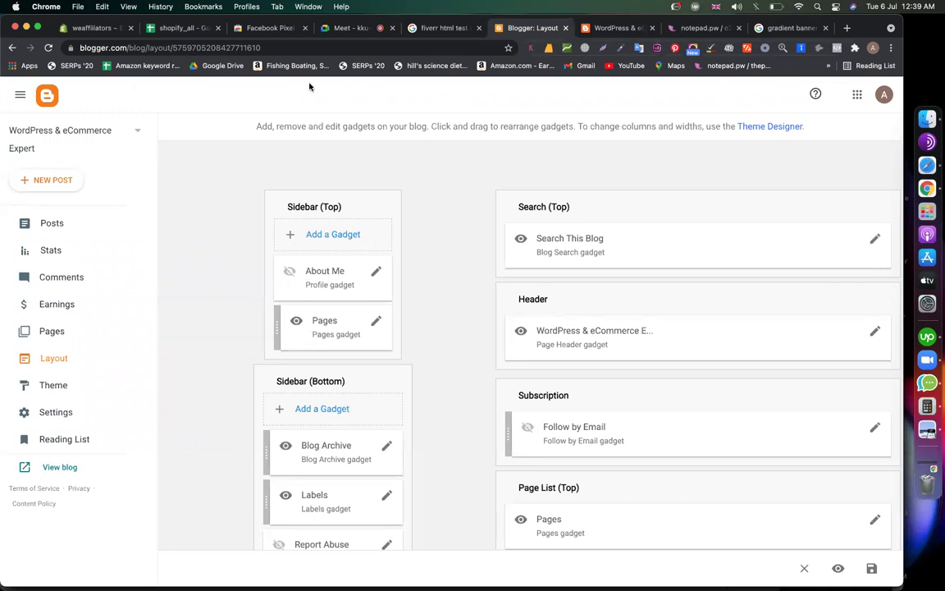
# Start switching to the Pages list, cancel to stay on Layout, and open the live blog
pyautogui.click(136, 130)
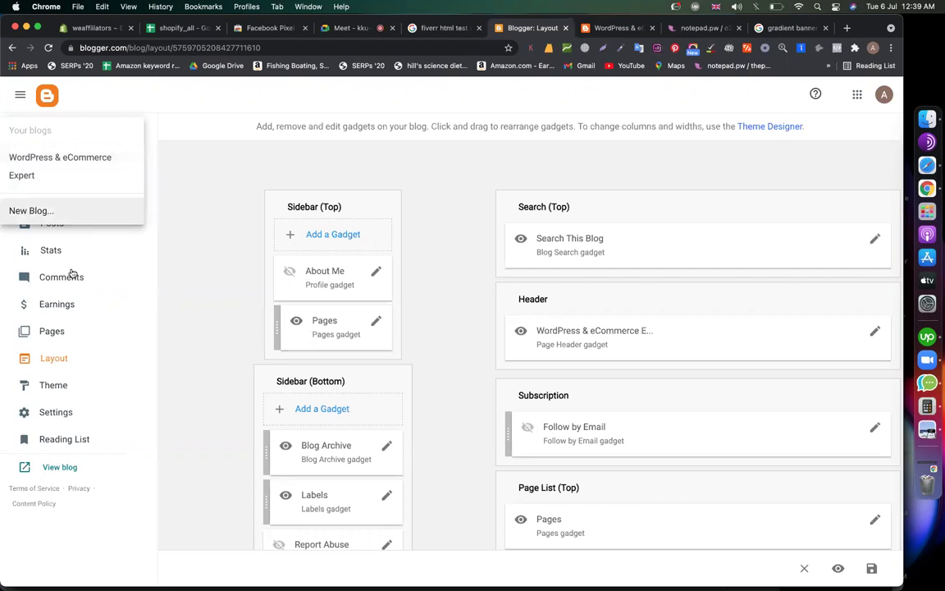
pyautogui.click(136, 328)
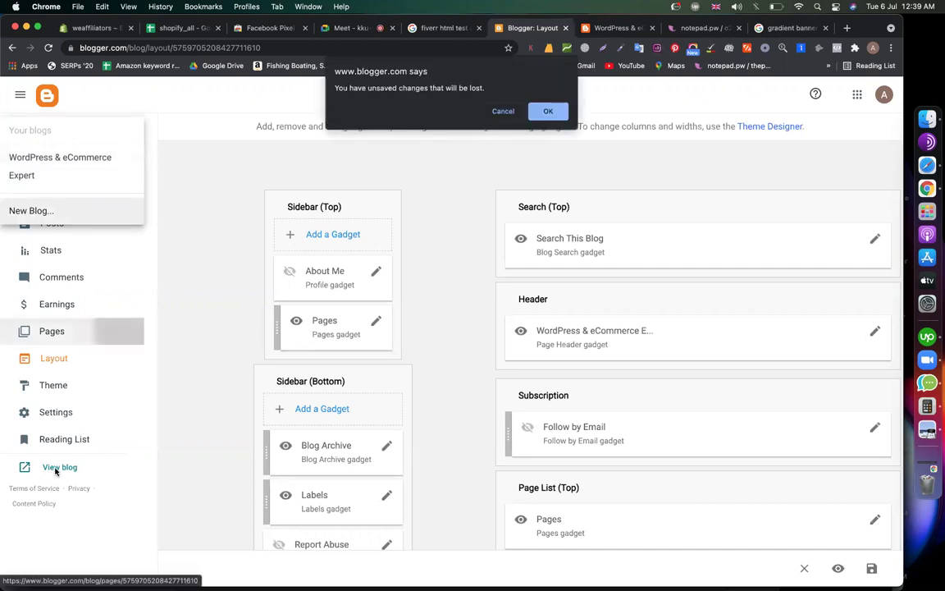
pyautogui.click(504, 113)
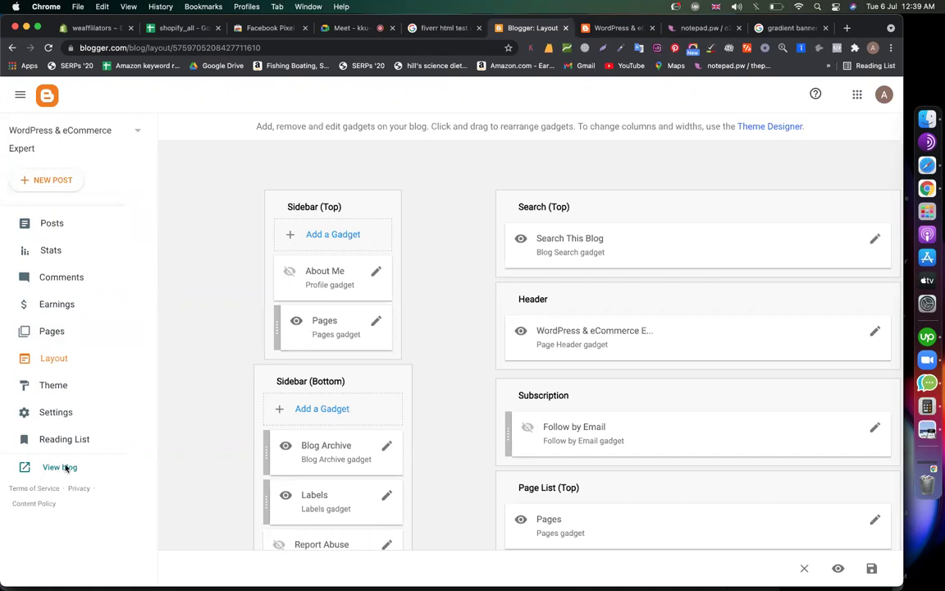
pyautogui.click(67, 466)
# Copy the first post's title from the live blog and start a new blank tab
pyautogui.moveTo(313, 47); pyautogui.dragTo(263, 47)
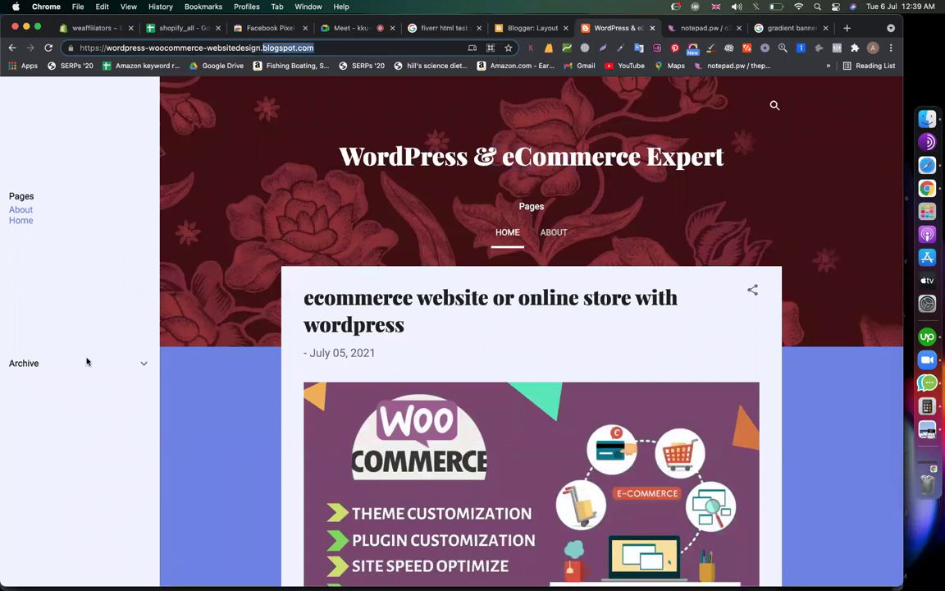
pyautogui.click(424, 329)
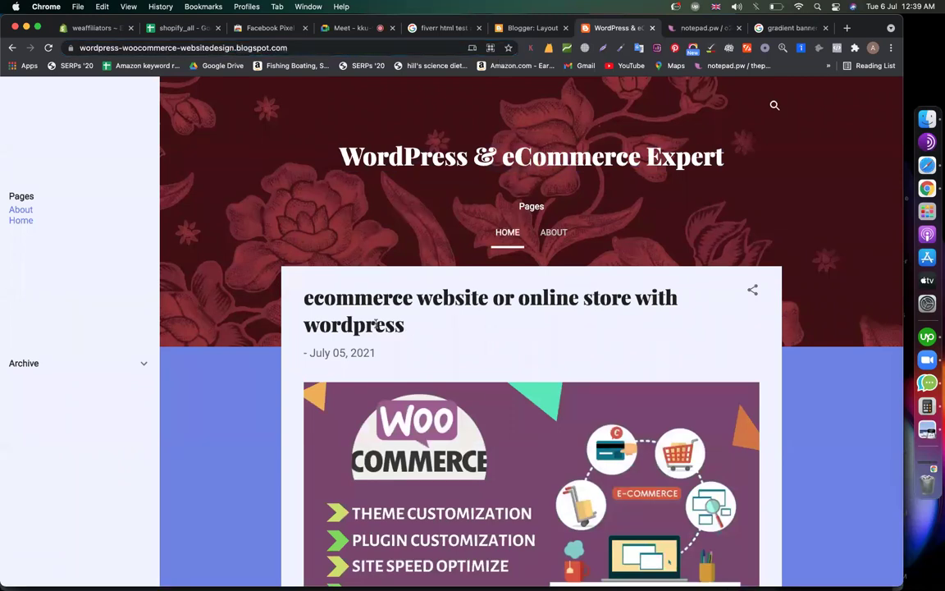
pyautogui.moveTo(375, 322); pyautogui.dragTo(276, 264)
pyautogui.press('super+c')
pyautogui.press('super+t')
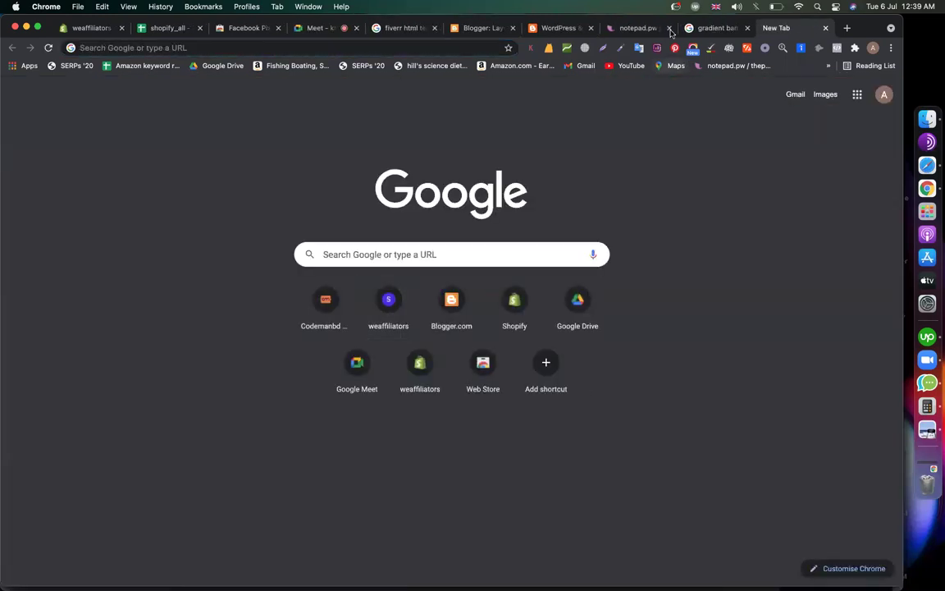
# Close the gradient banner results and search Google for 'ecommerce website or online store with wordpress'
pyautogui.click(711, 29)
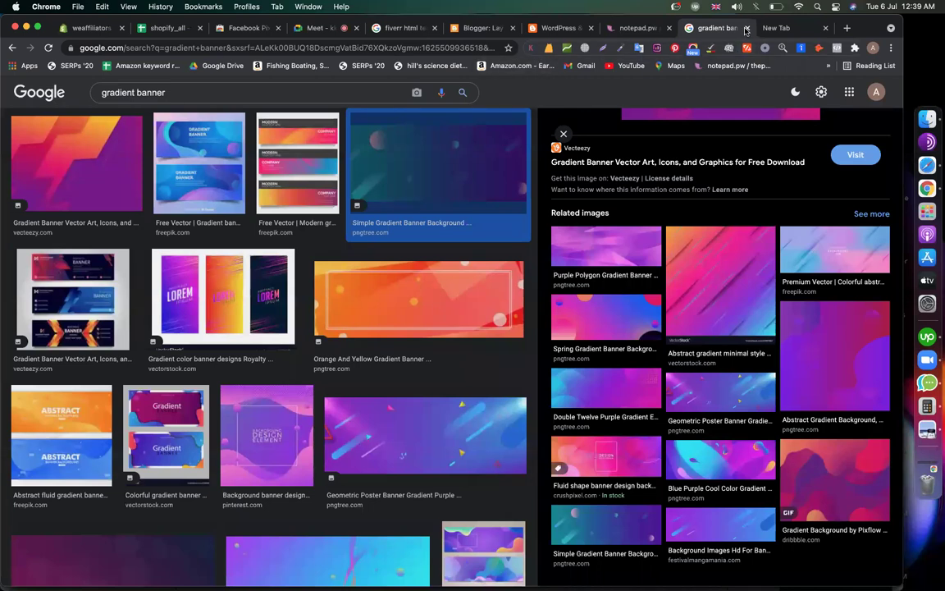
pyautogui.press('super+w')
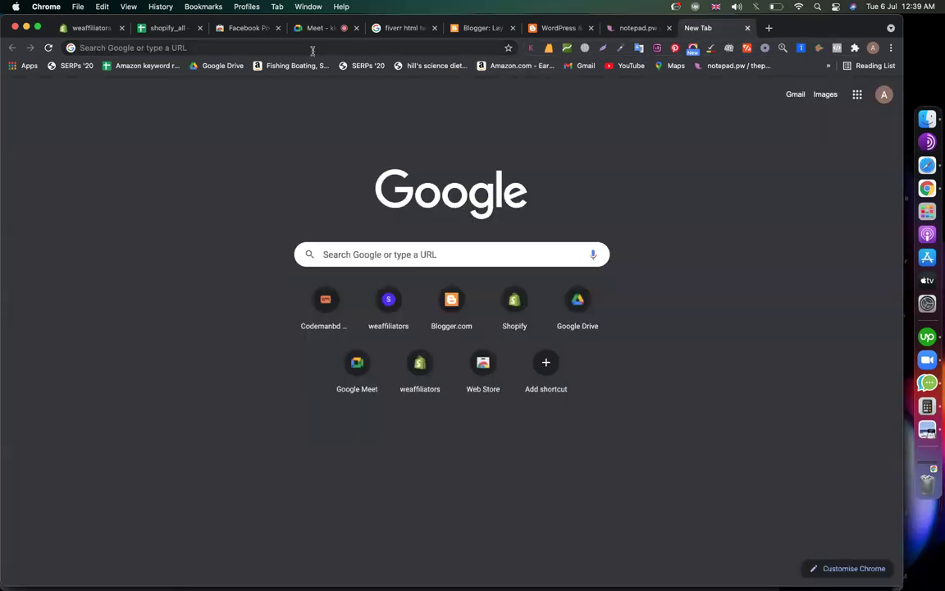
pyautogui.click(312, 48)
pyautogui.press('super+v')
pyautogui.press('Return')
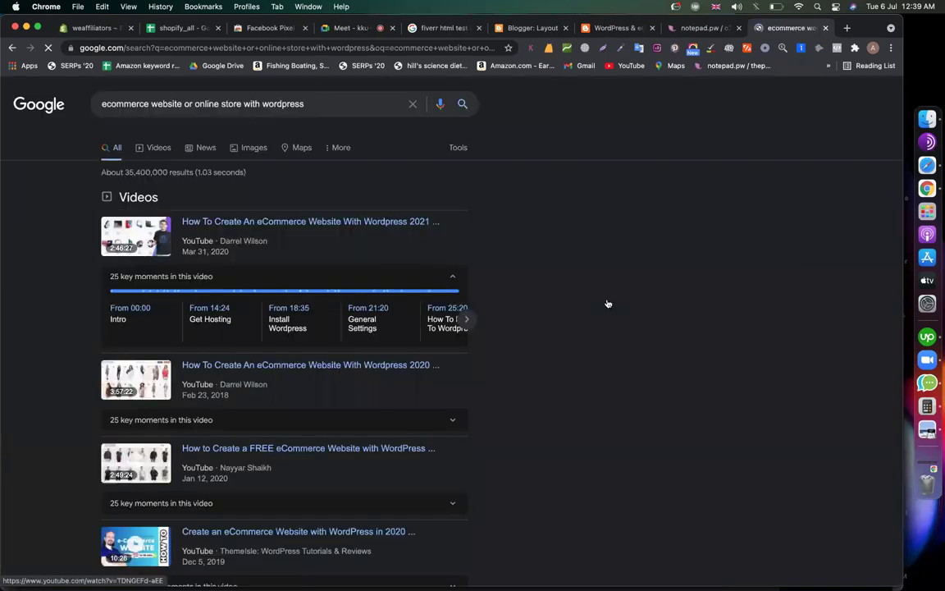
# Review the search results, then return to the live blog and deselect the post title
pyautogui.scroll(-6, 607, 302)
pyautogui.scroll(-4, 607, 302)
pyautogui.scroll(4, 607, 302)
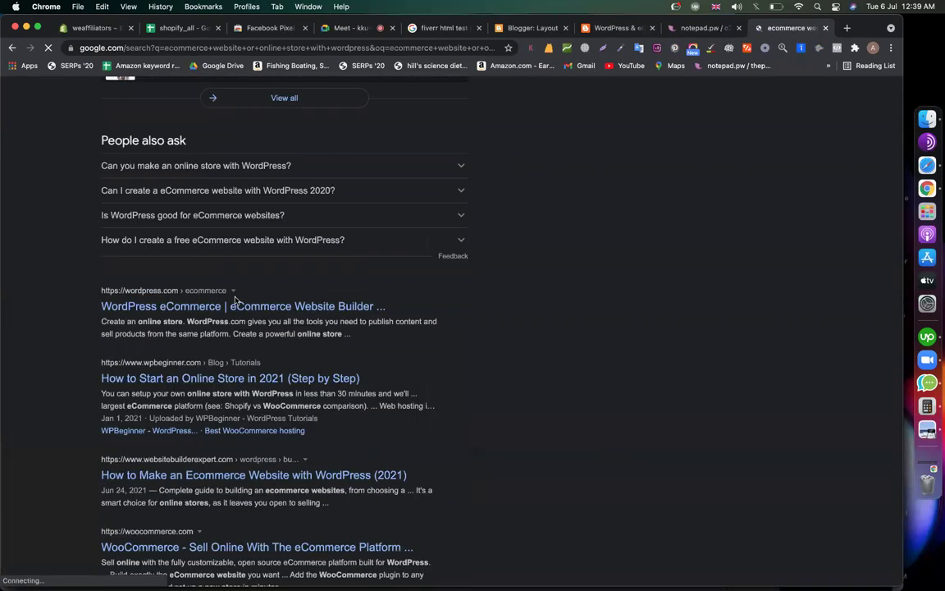
pyautogui.scroll(-3, 574, 424)
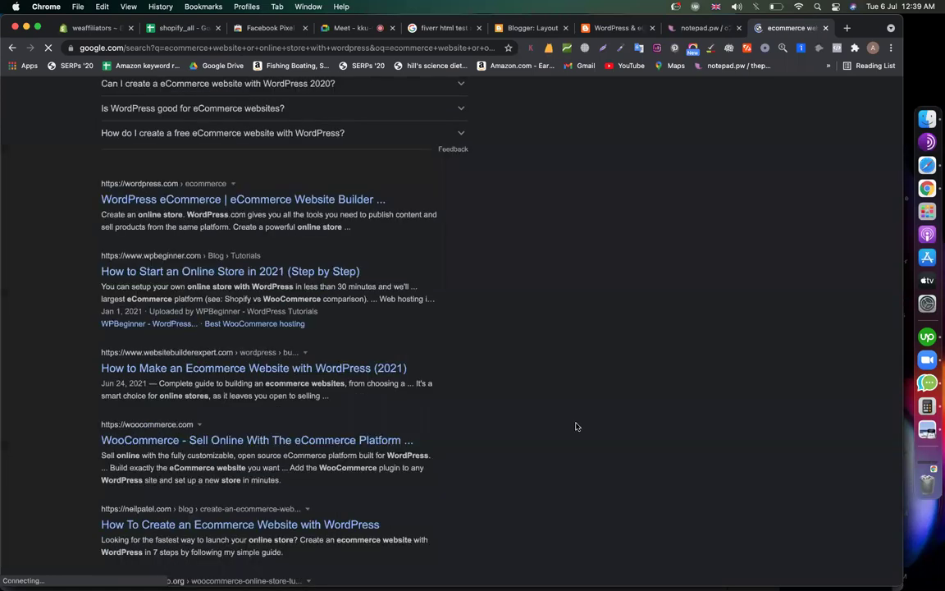
pyautogui.scroll(-5, 596, 421)
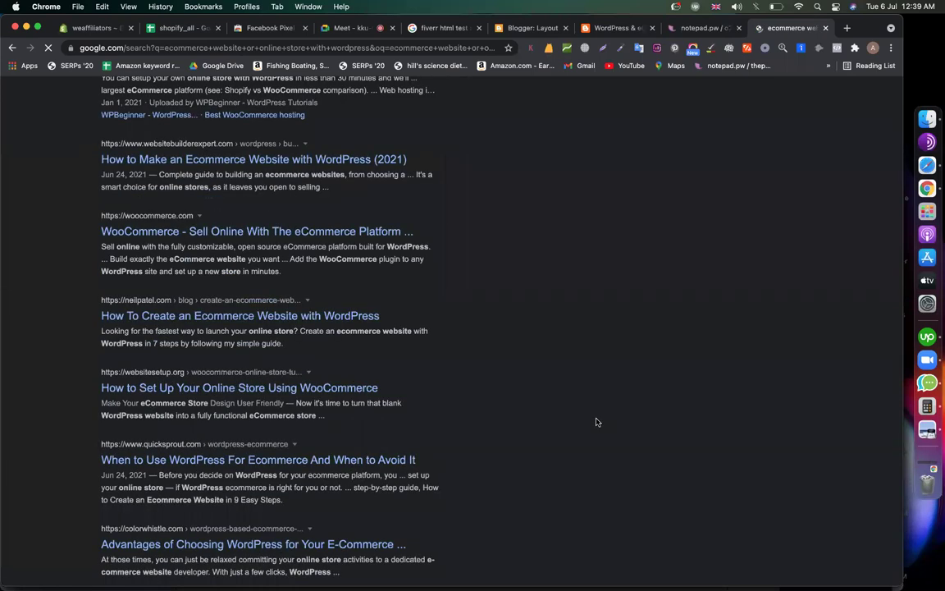
pyautogui.scroll(15, 594, 413)
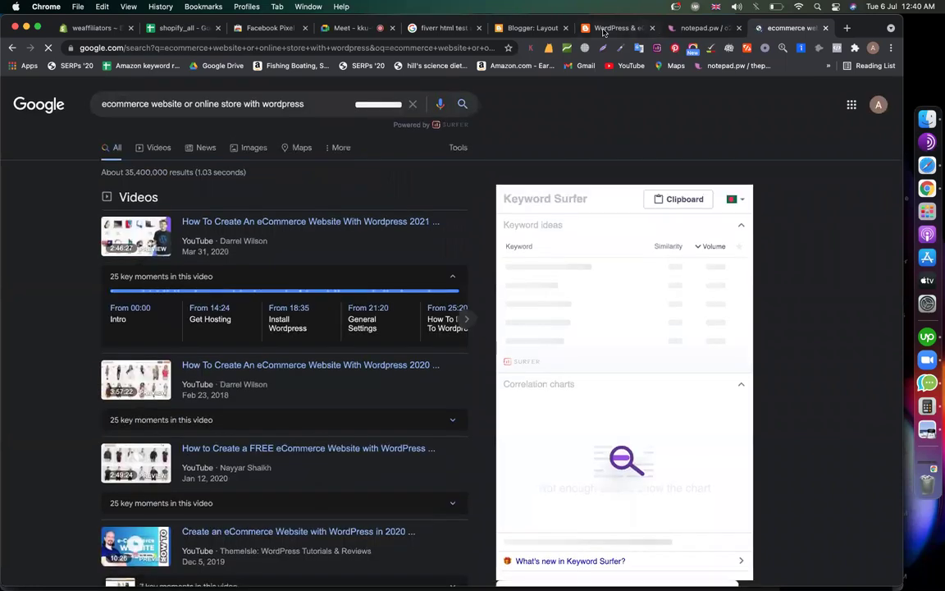
pyautogui.click(613, 28)
pyautogui.click(257, 487)
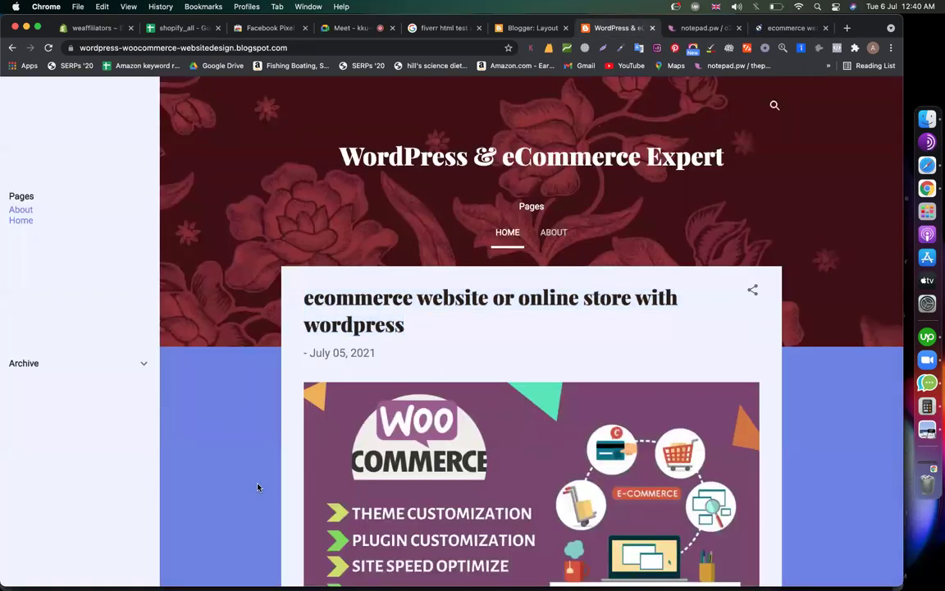
pyautogui.scroll(-2, 257, 487)
pyautogui.scroll(1, 257, 487)
pyautogui.scroll(1, 257, 487)
pyautogui.scroll(-5, 733, 345)
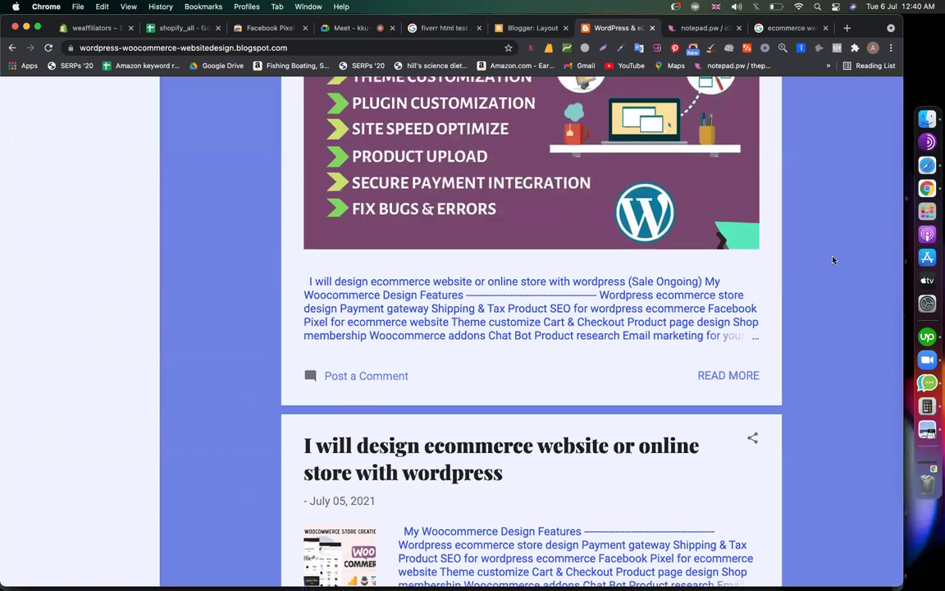
pyautogui.scroll(5, 833, 260)
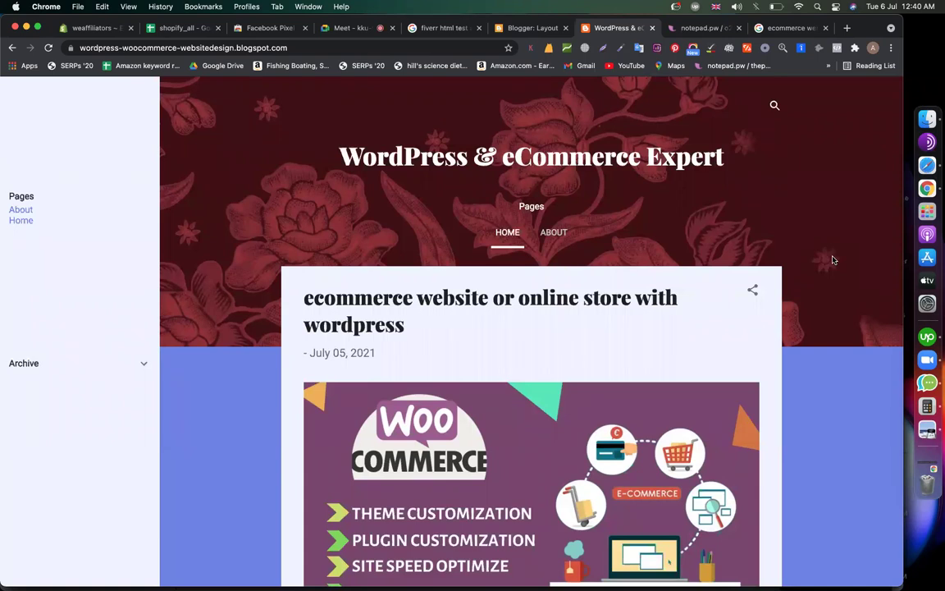
pyautogui.scroll(-5, 833, 260)
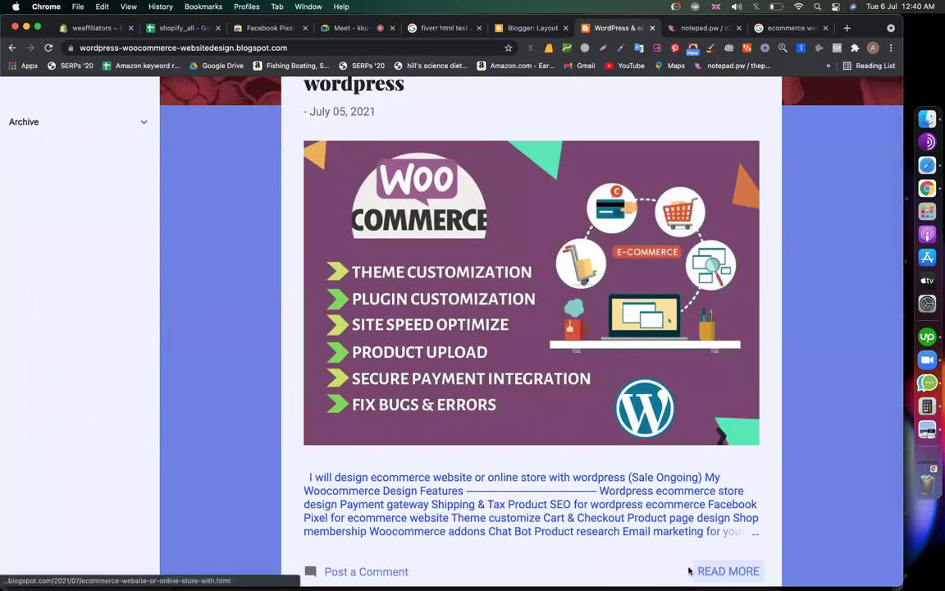